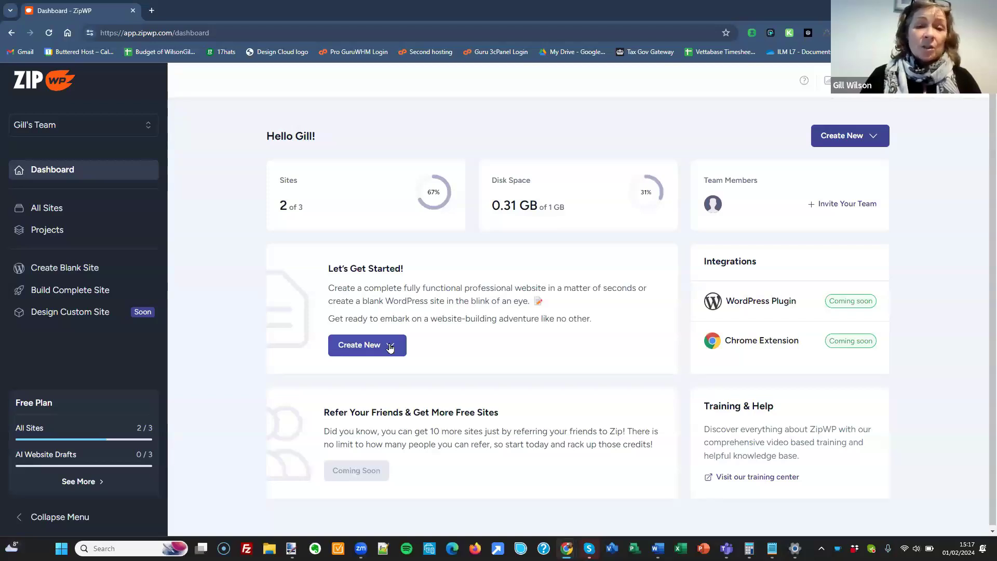
Start a new complete-website build and choose Organisation as the website type
left_click(390, 347)
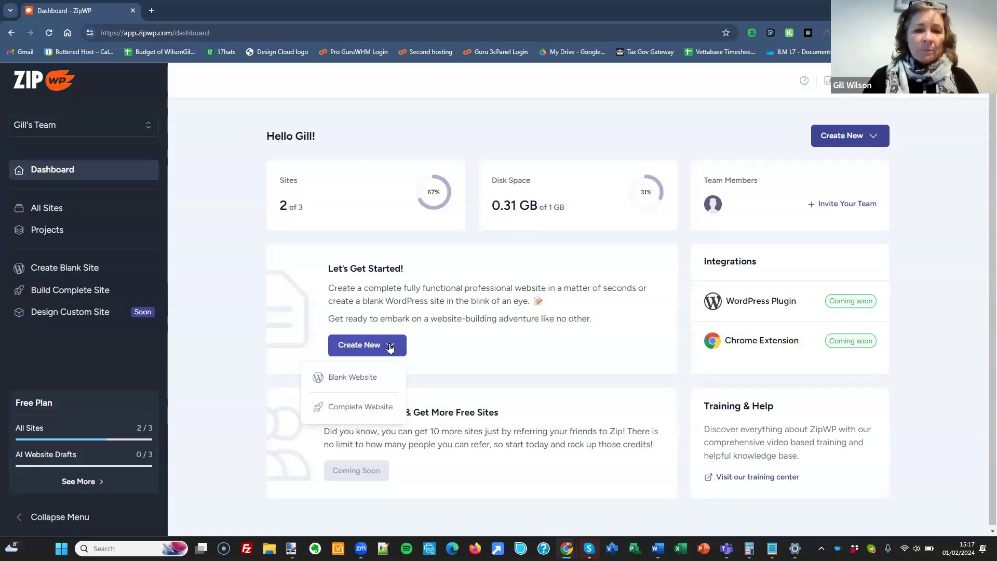
left_click(358, 407)
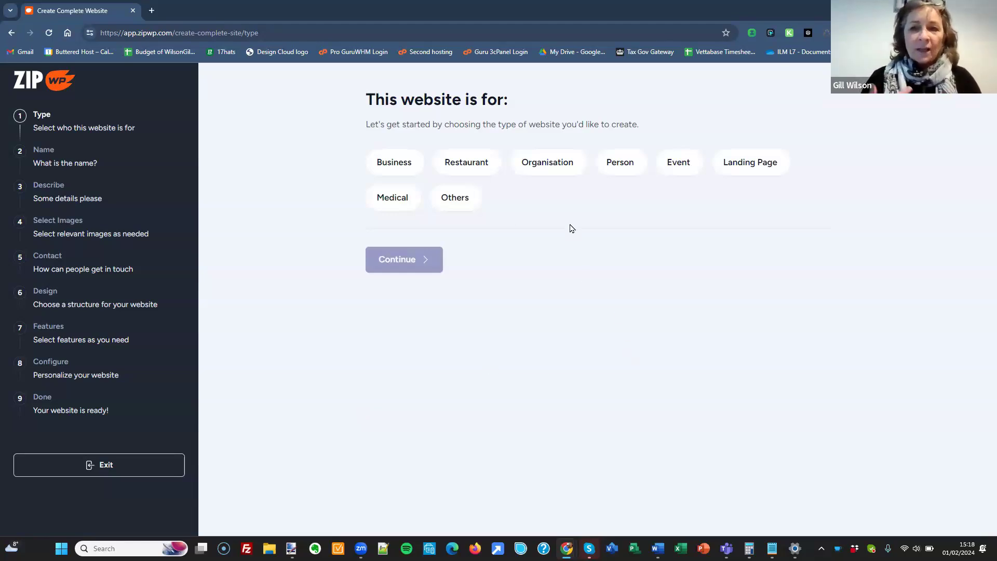
left_click(540, 167)
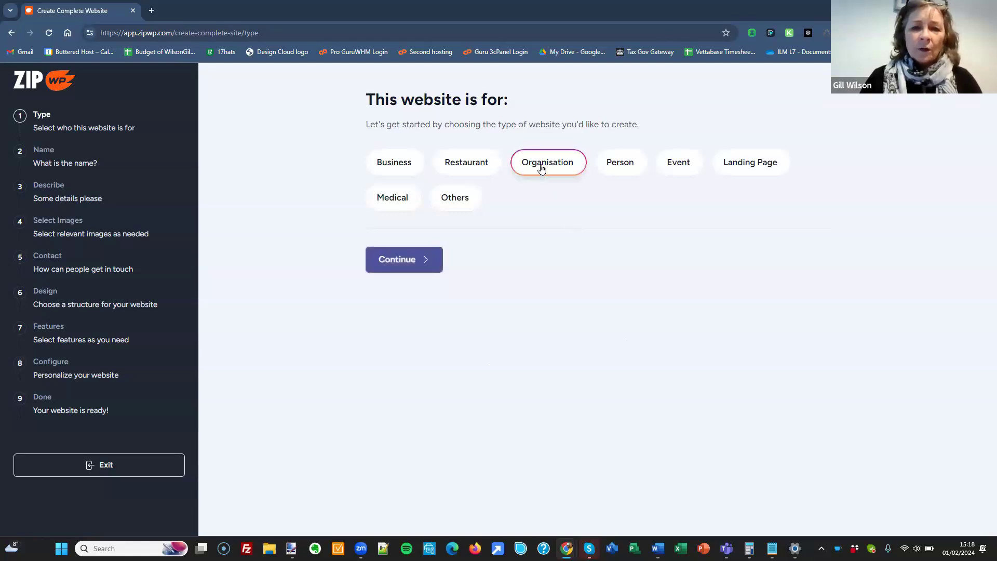
left_click(395, 266)
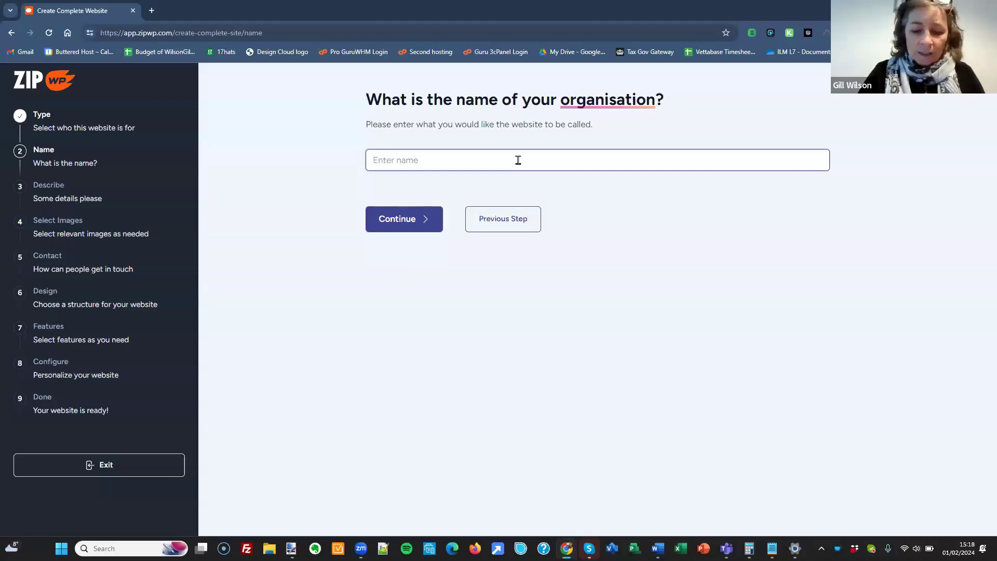
Name the organisation 'Zippidee Doo Da Org' and continue to the description step
type("Z")
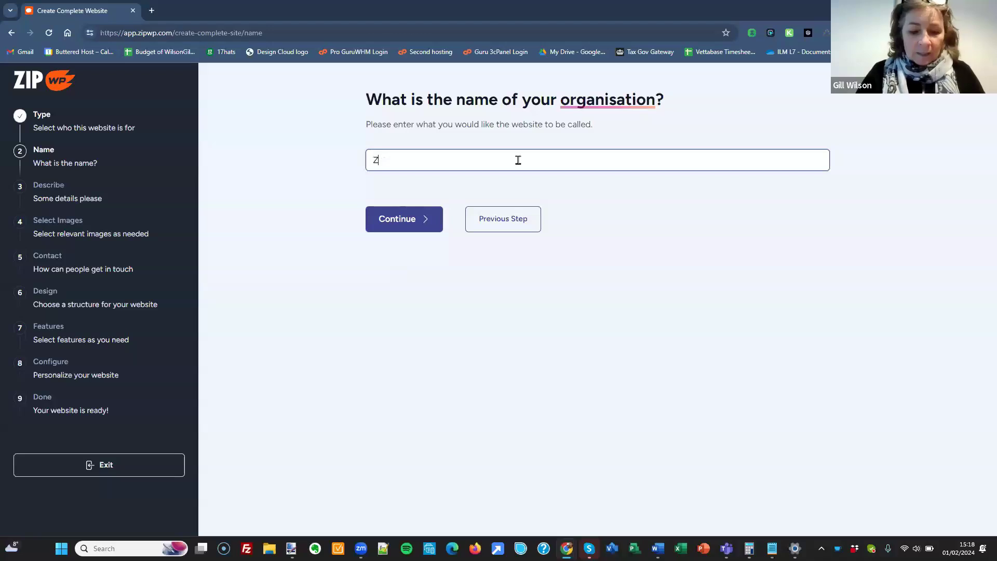
type("ippidee")
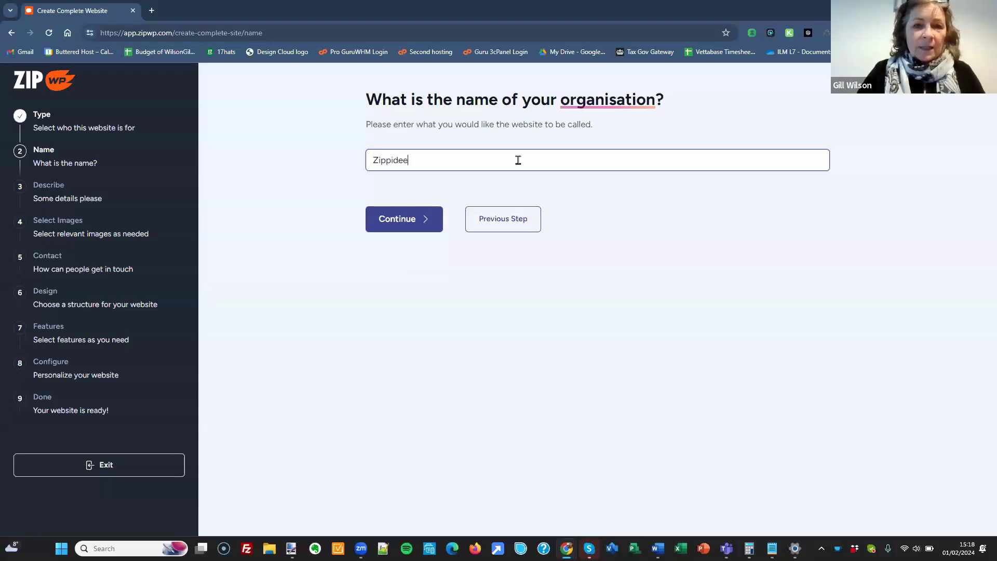
type(" Doo Da Org")
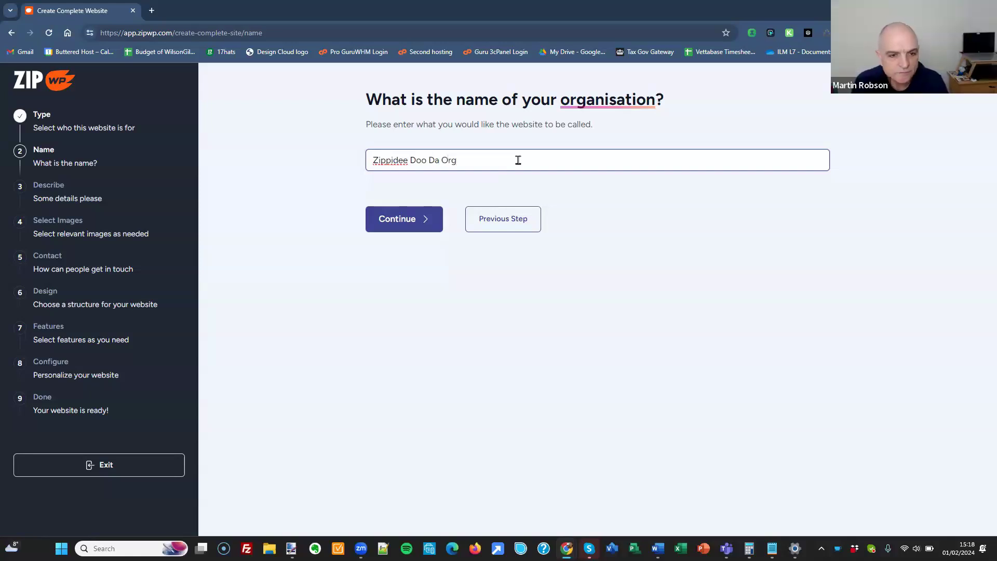
left_click(398, 222)
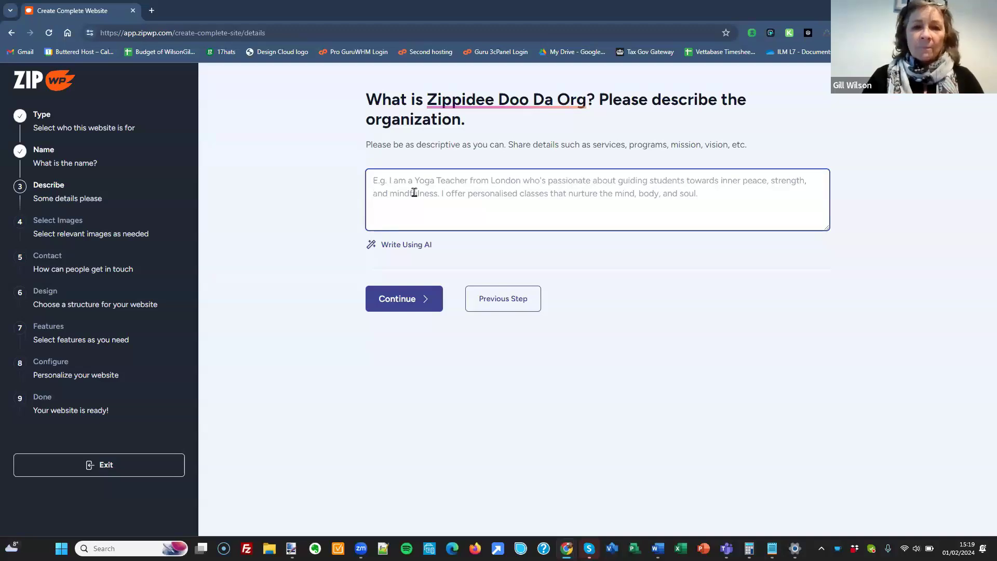
Generate an AI-written organisation description and select its text from 'dynamic' onward
left_click(394, 250)
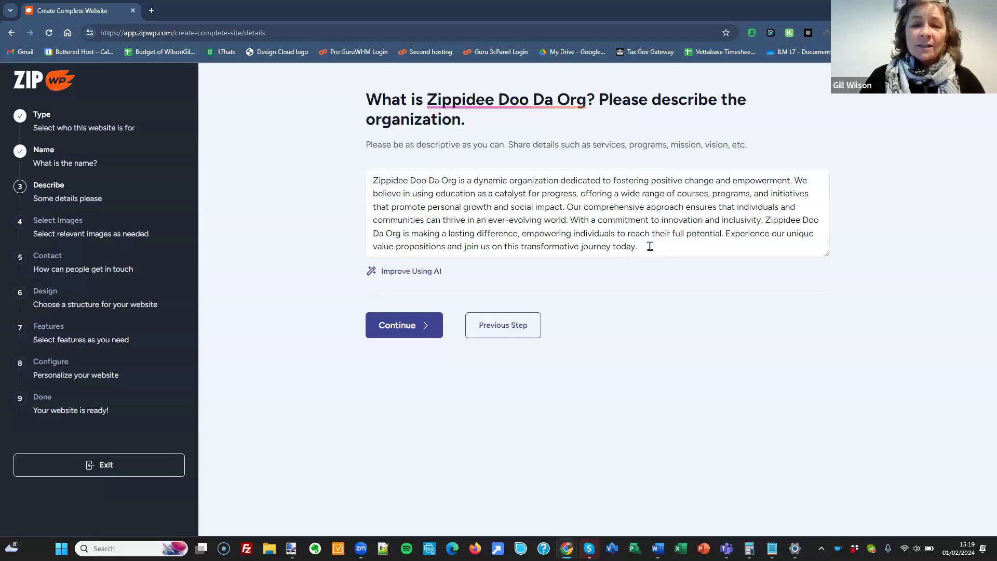
left_click_drag(650, 246, 476, 179)
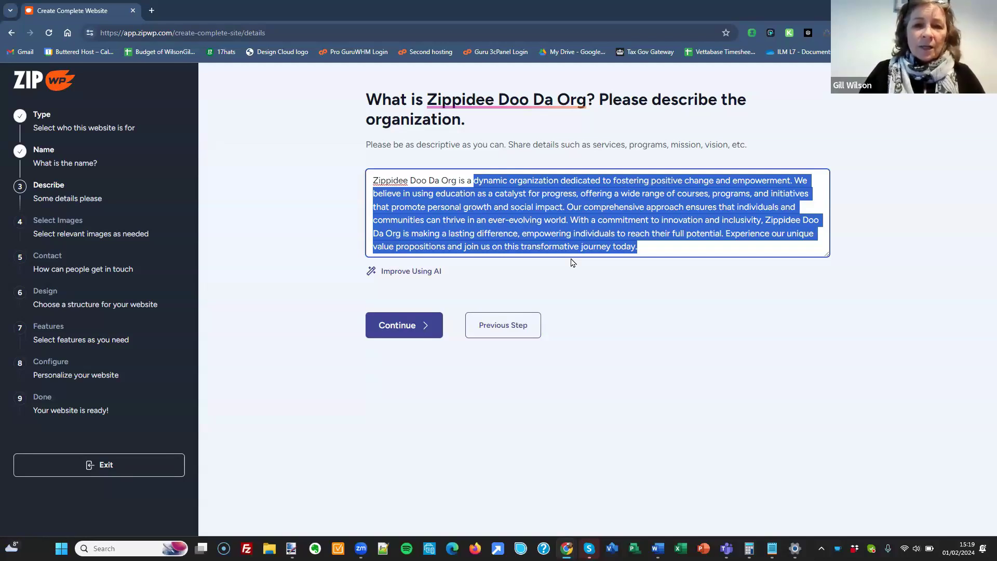
Replace the selected text with 'modern urban church of the clean mind', fixing typos
type("moder")
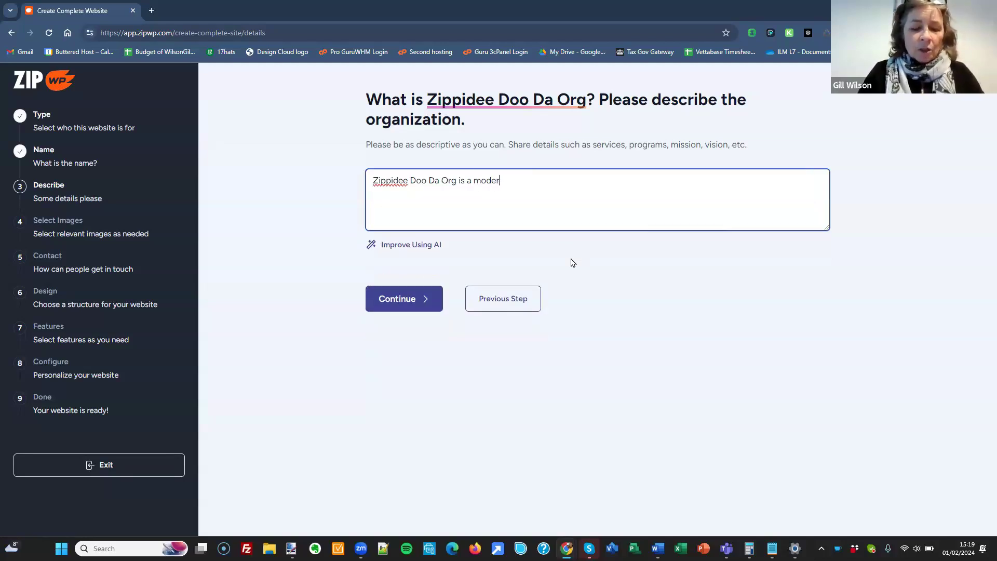
type("n urgba")
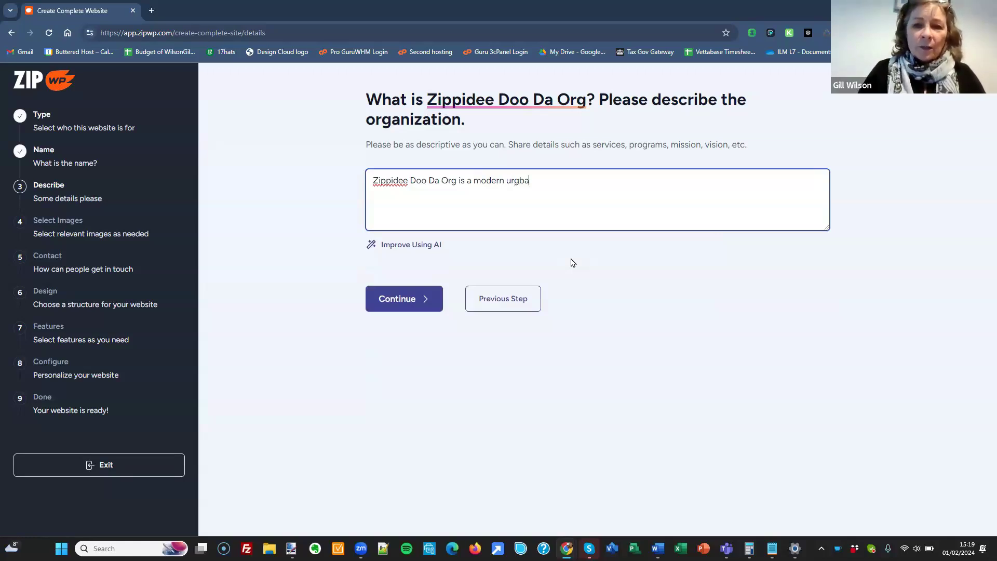
left_click_drag(514, 182, 545, 183)
type("ban")
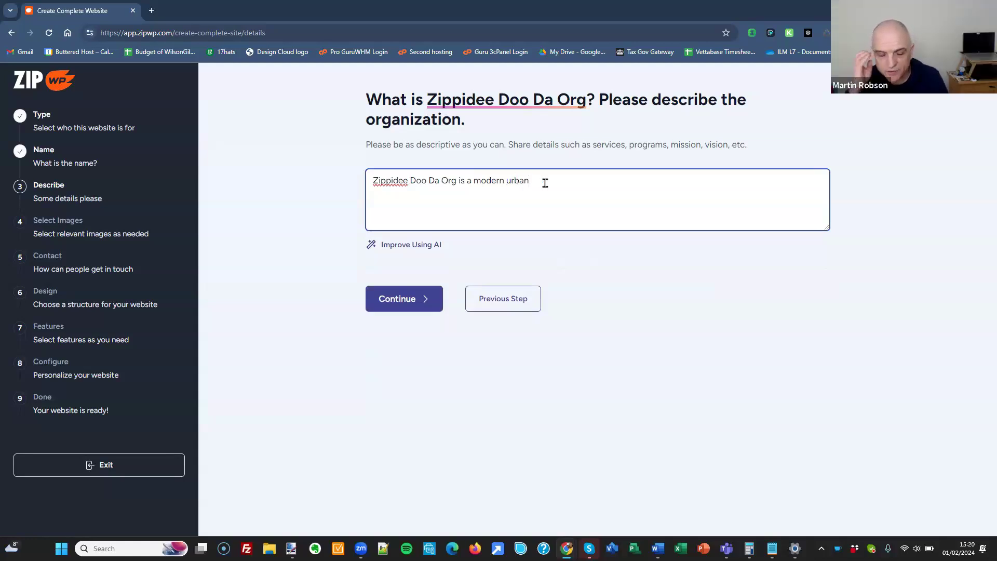
type(" ch")
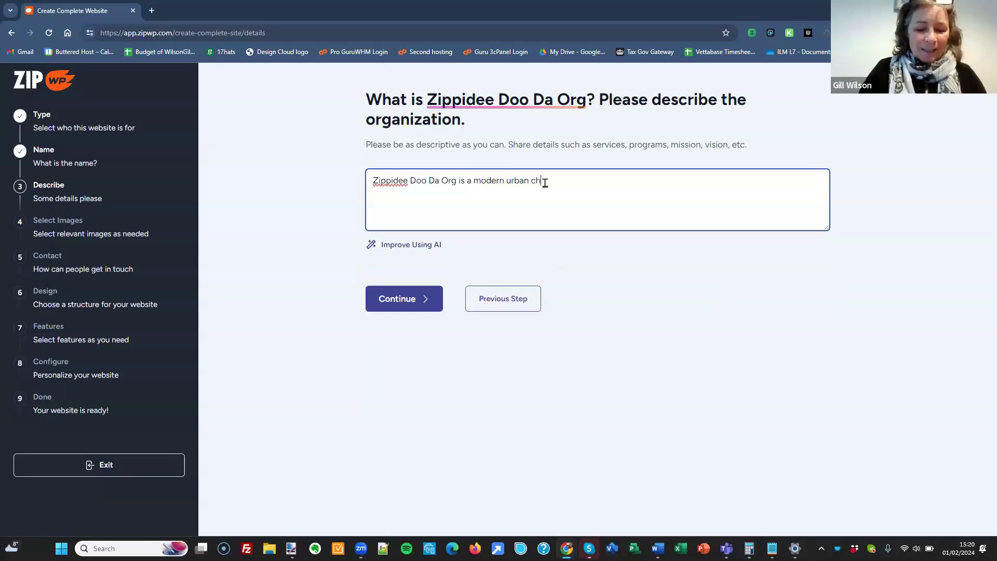
type("urch of the")
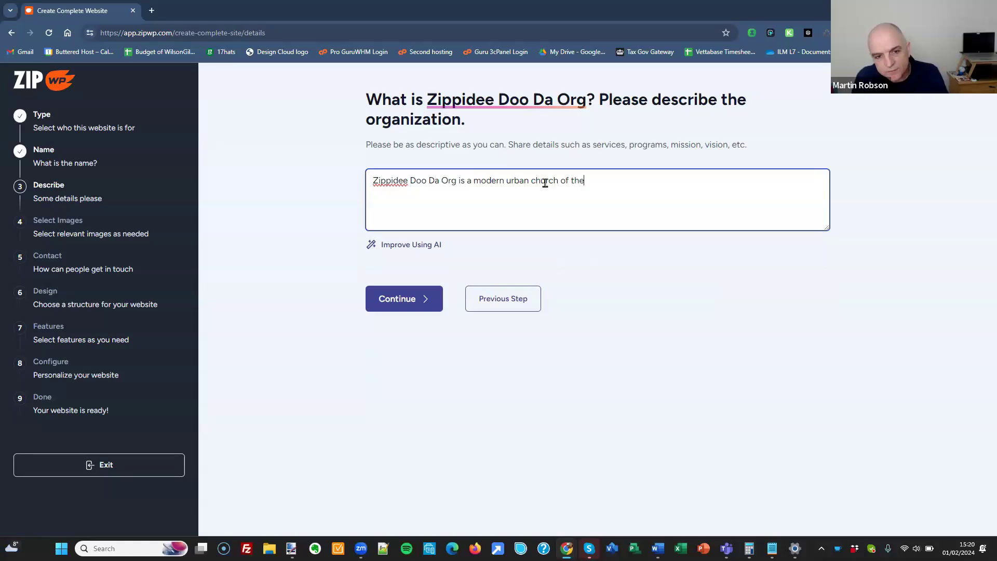
type(" poisene")
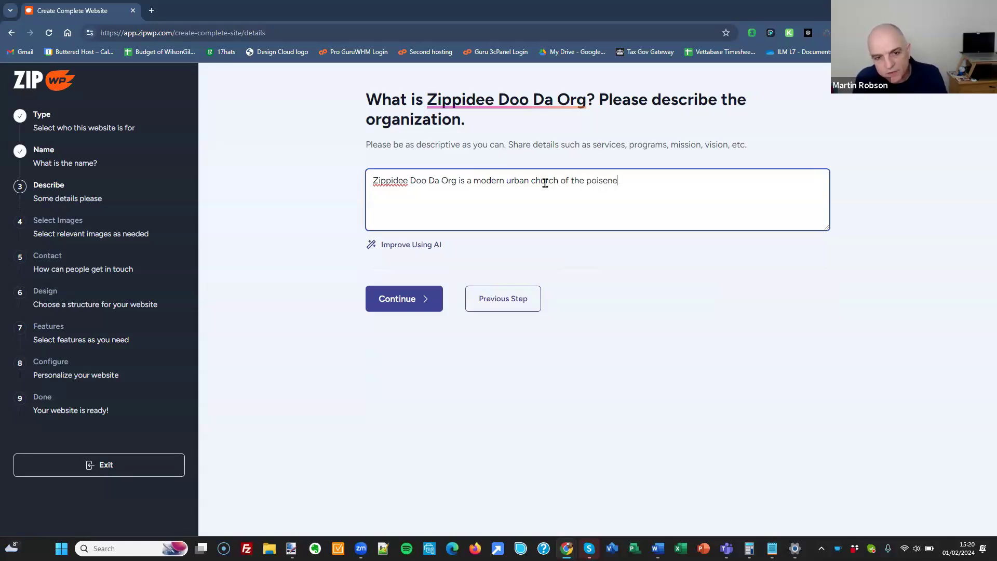
type("d mind")
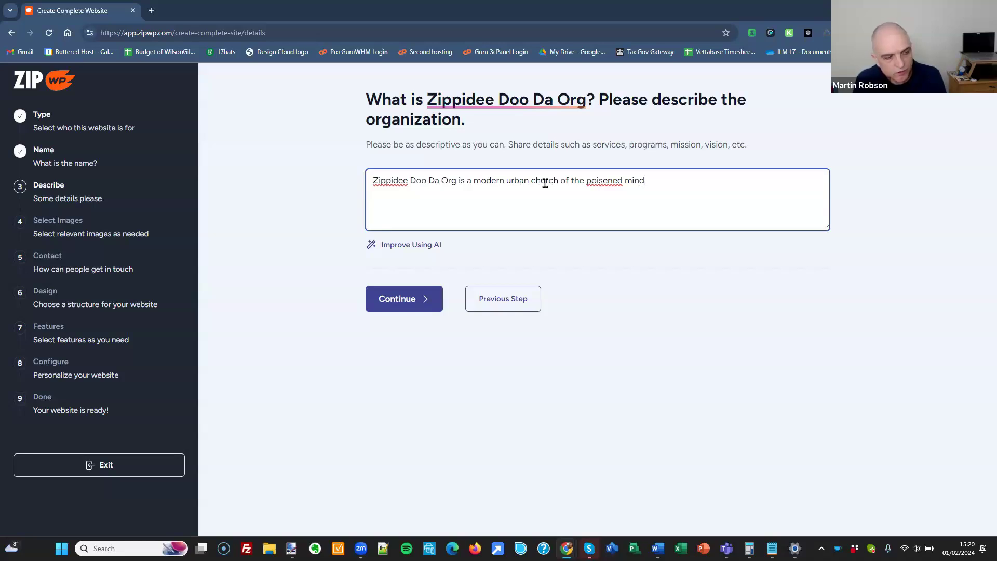
double_click(597, 184)
type("clean")
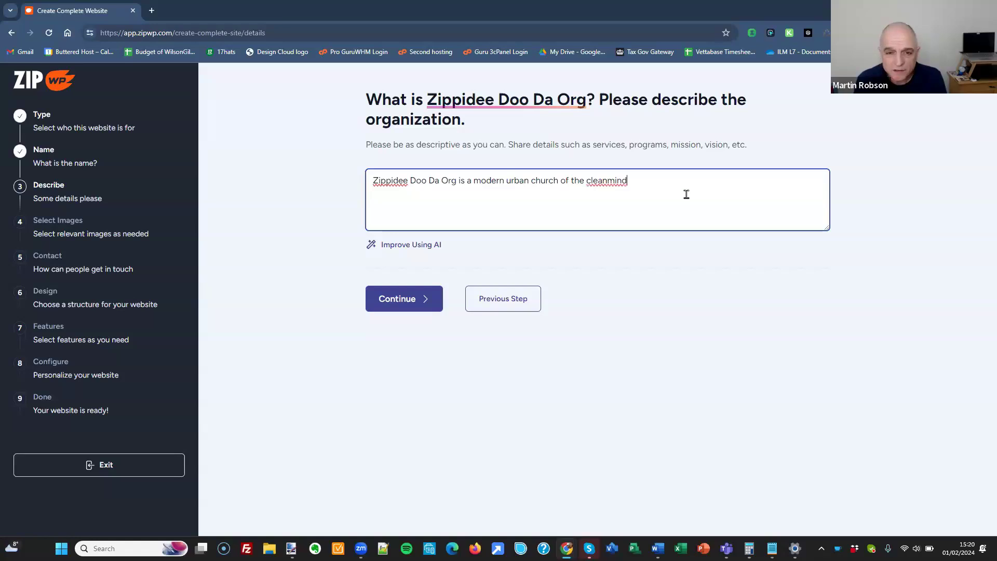
left_click(607, 179)
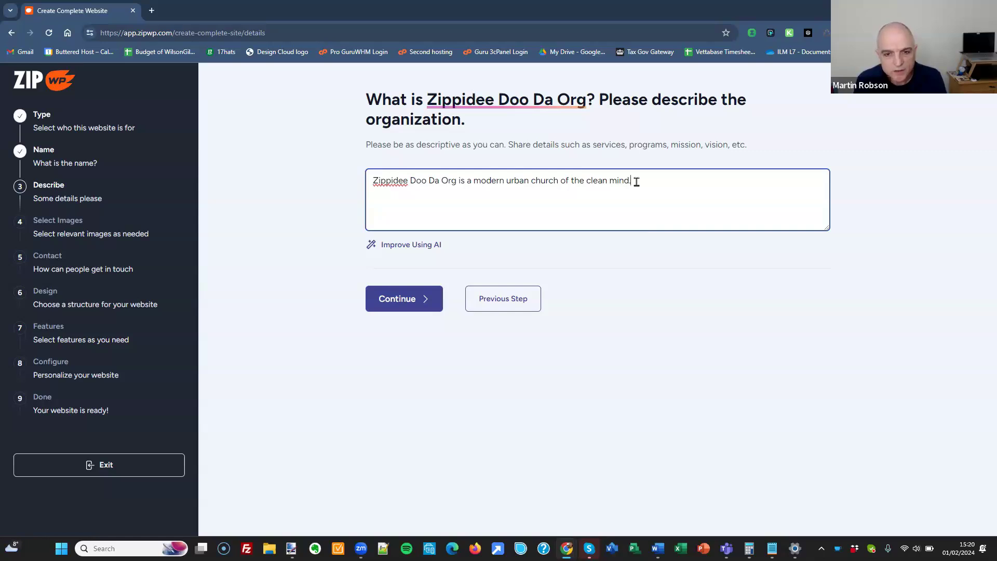
Add 'Services include mentoring, sunday meetings' to the description
type("Services include ")
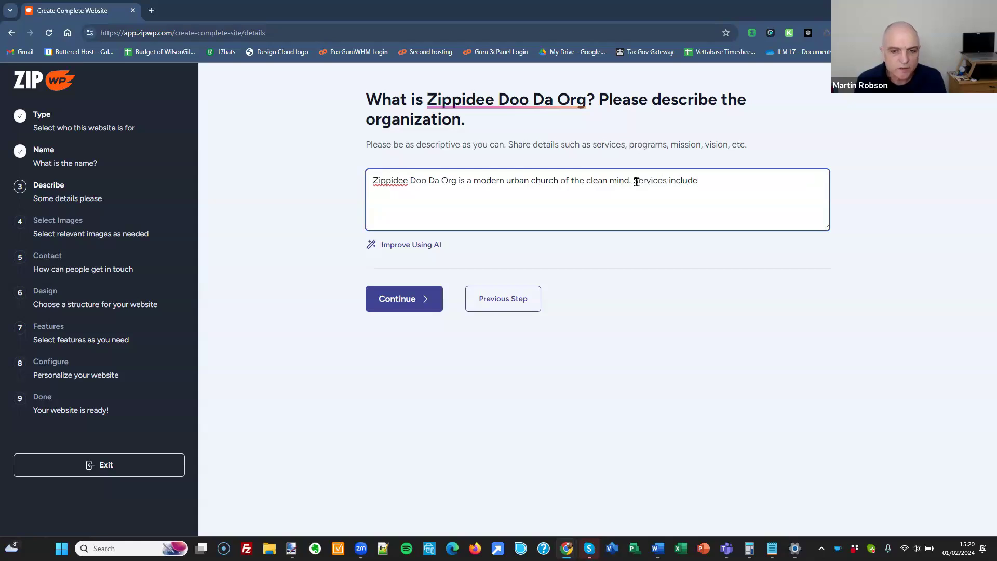
type("mentoring, sunday ment")
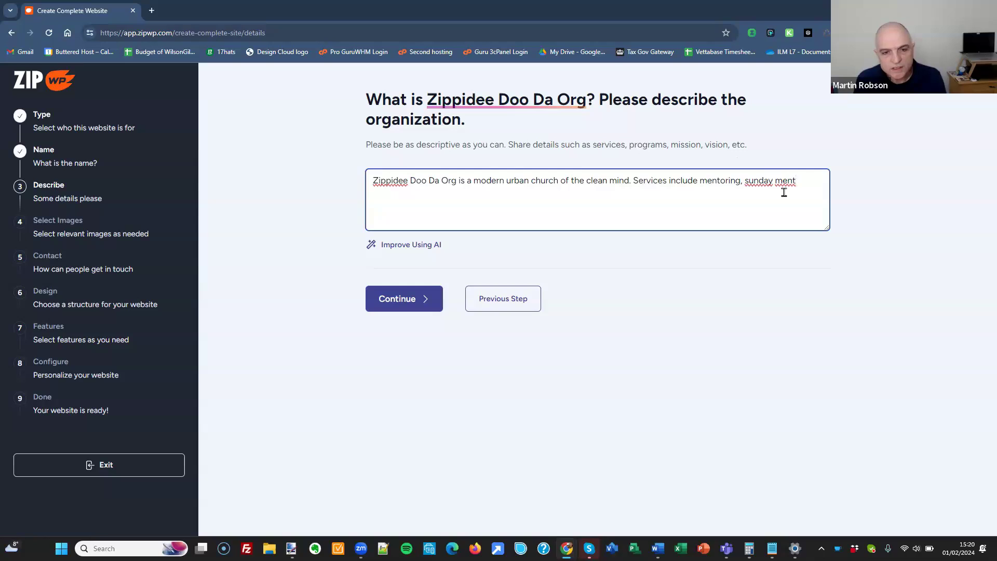
left_click_drag(785, 180, 810, 182)
type("etings,")
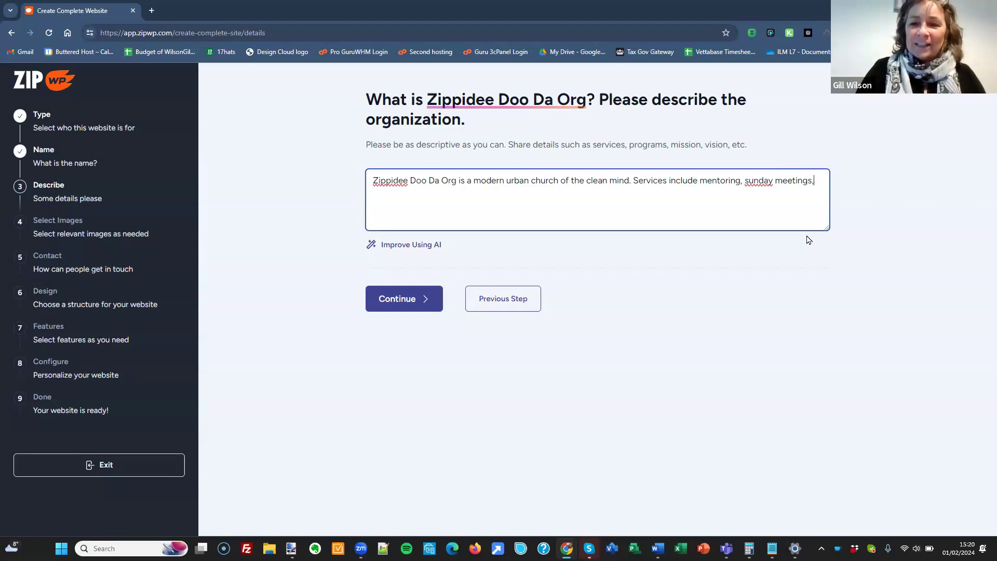
Add food bank, youth work, community development and the church-growth mission to the description
type("food bank")
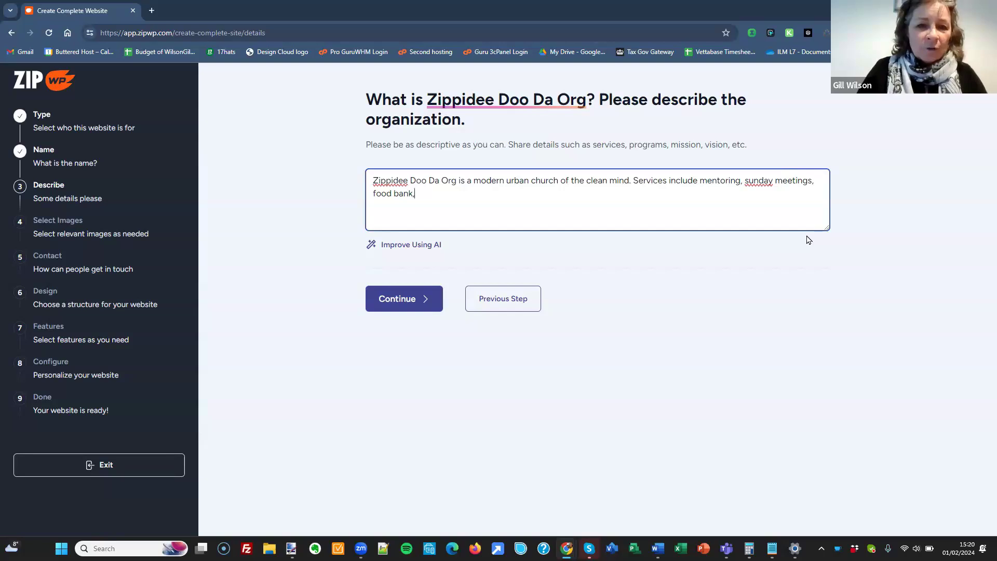
type(", youth wo")
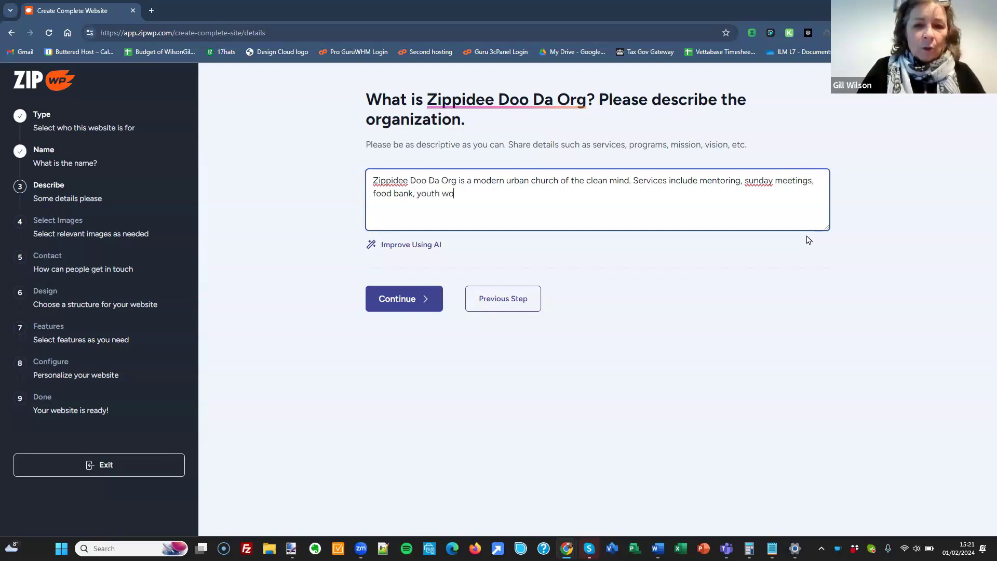
type("rk, ")
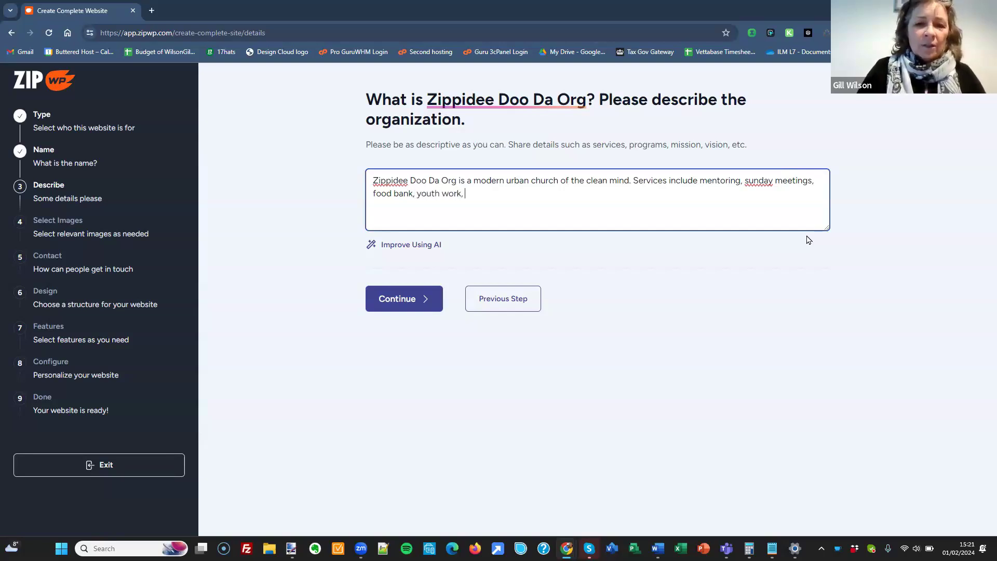
type("community")
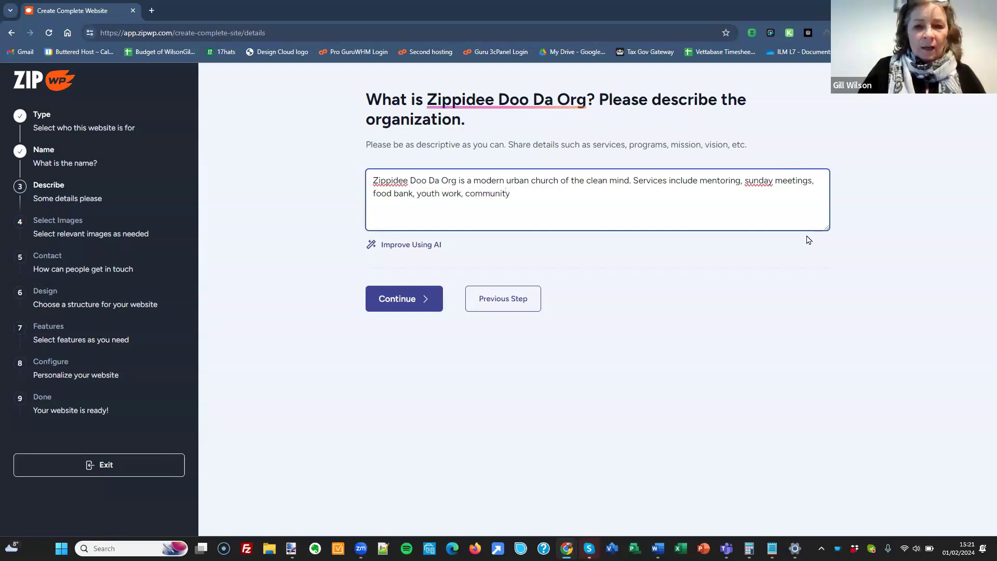
type(" devel")
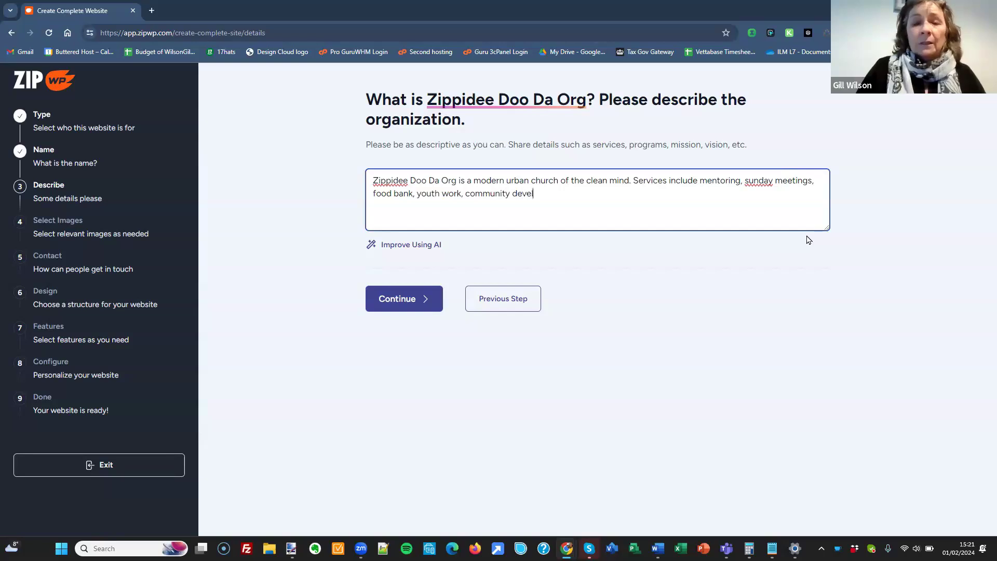
type("opment")
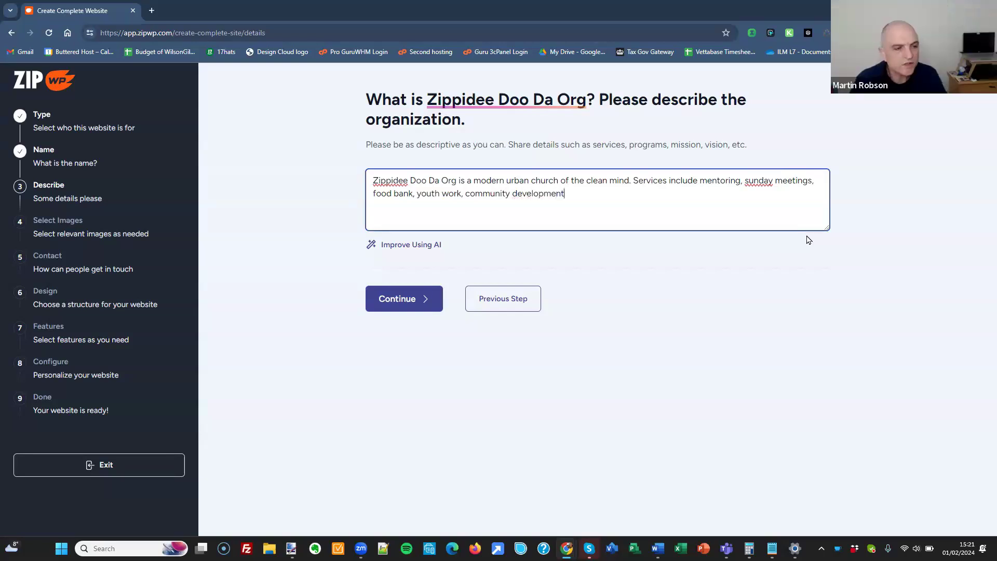
type(". ")
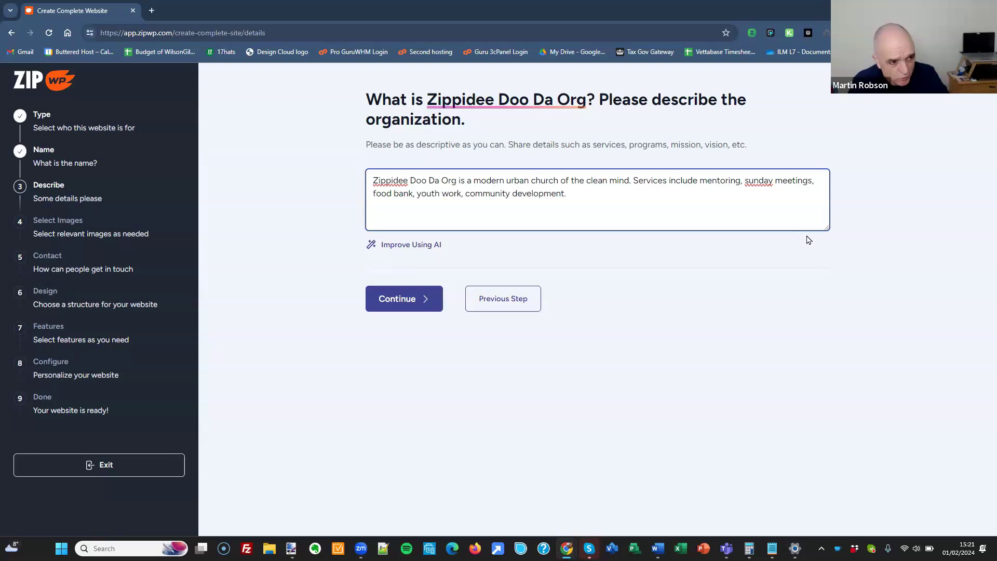
type("Mission is to ")
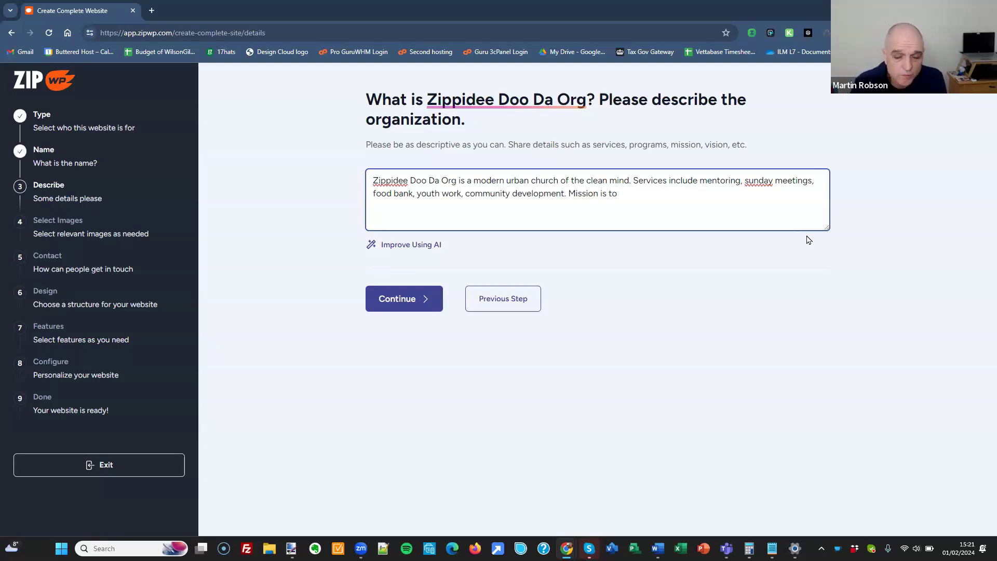
type("grow")
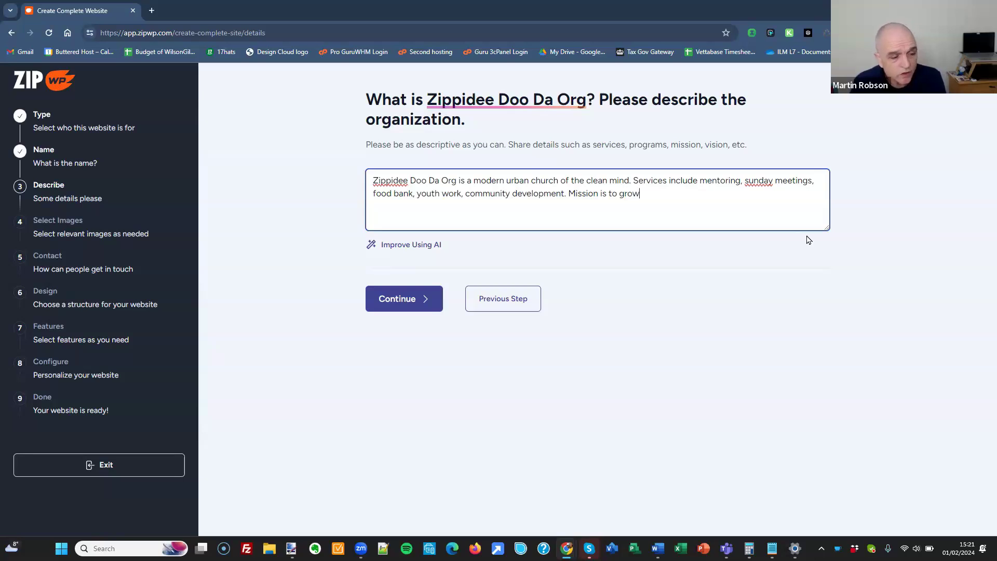
type(" the church ")
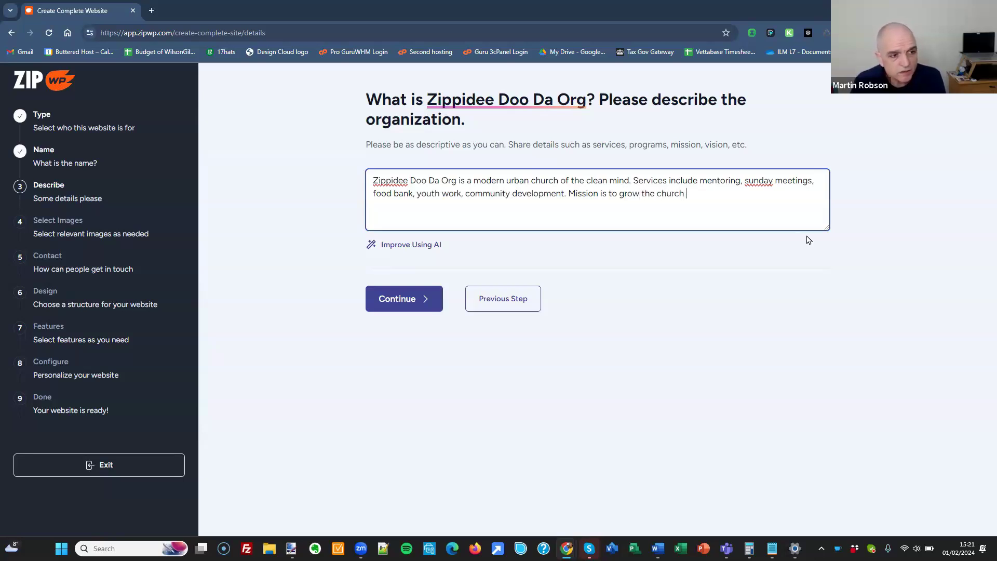
type("and increase ")
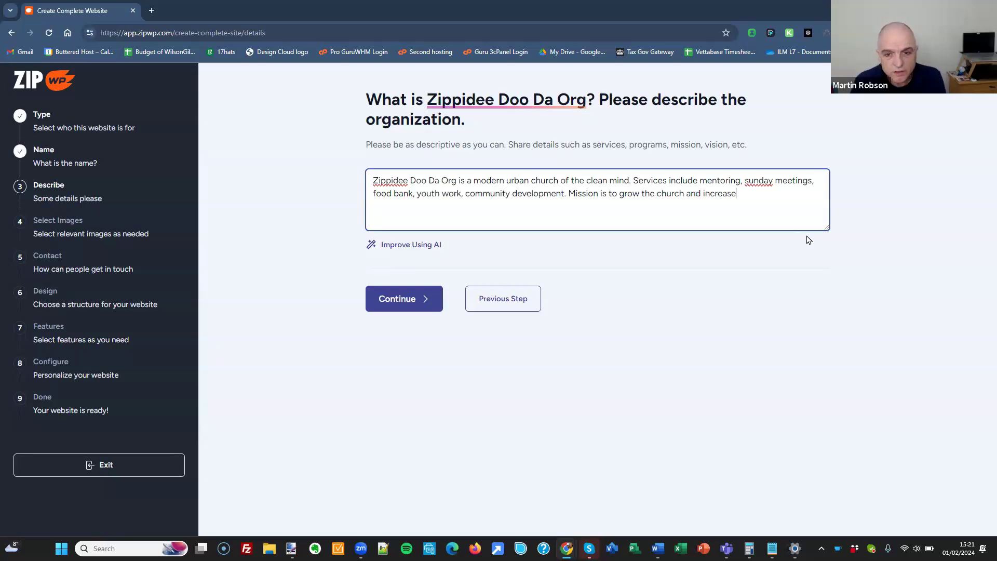
type("our ")
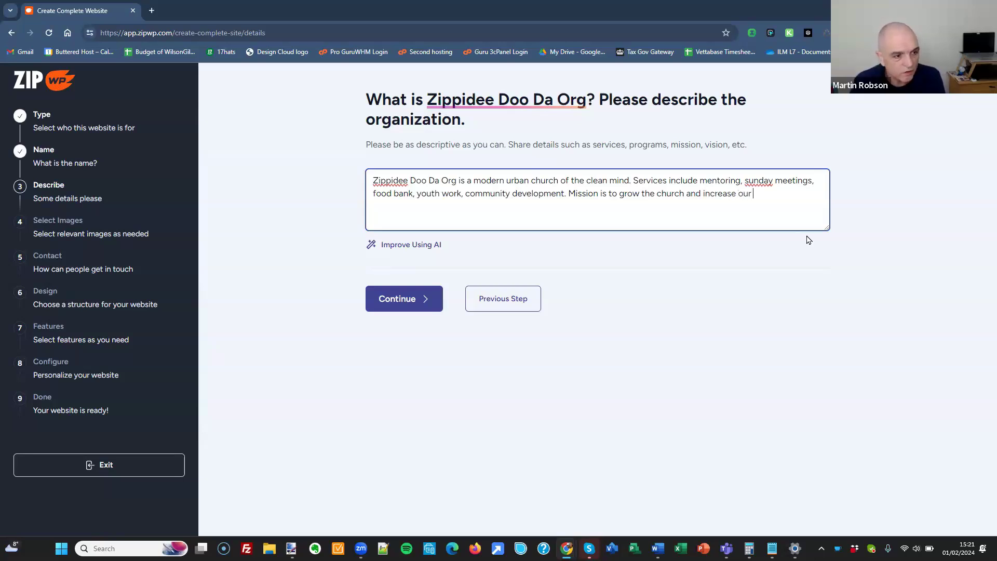
type("visitors an")
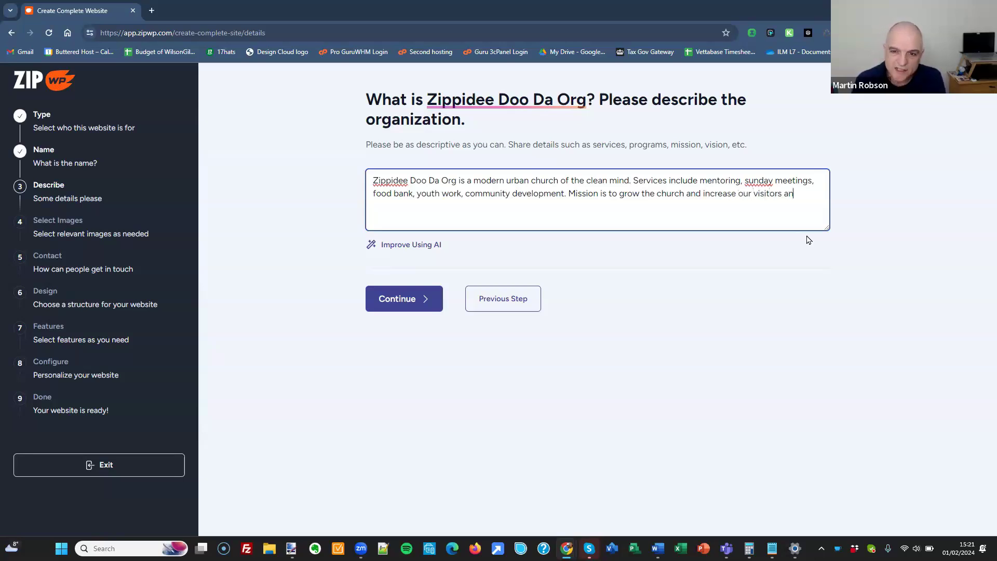
type("d the communit")
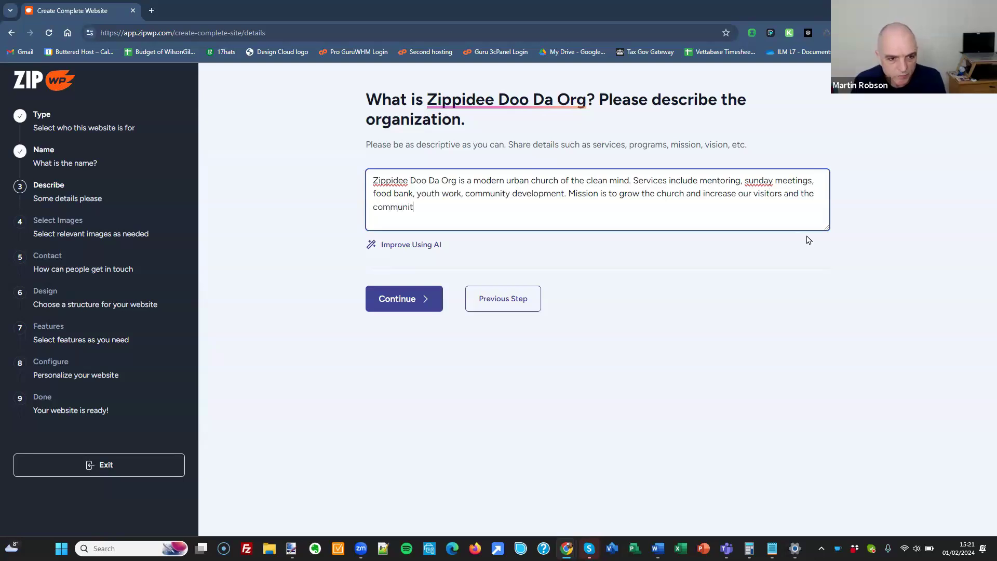
type("y quality of life.")
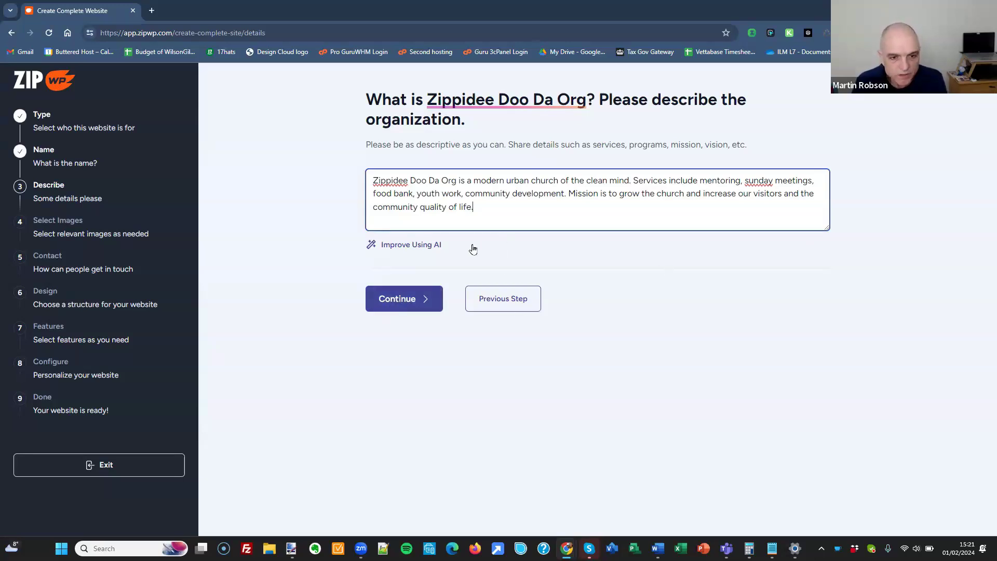
Have AI rewrite the description, then submit it to reach image selection
left_click(414, 251)
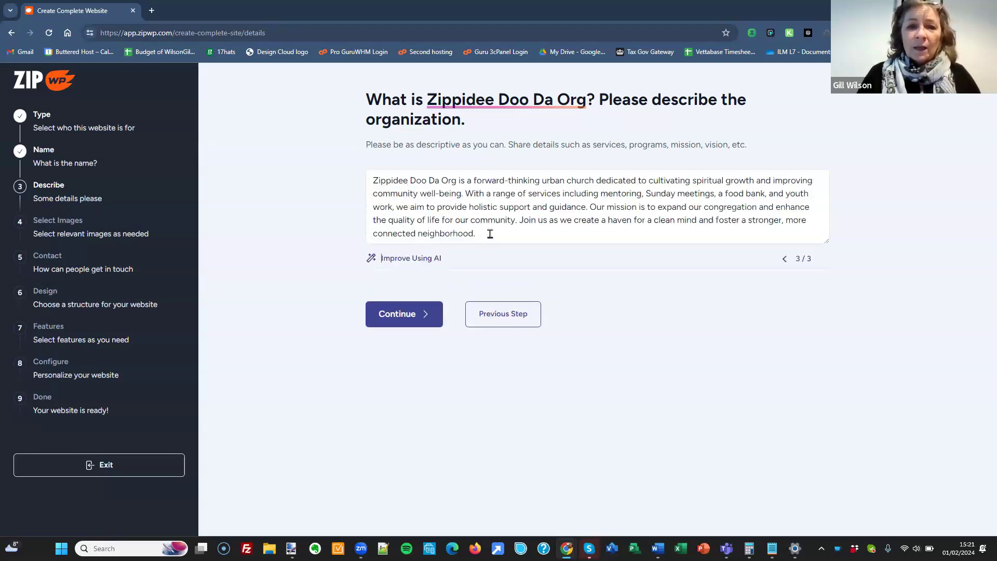
left_click(409, 320)
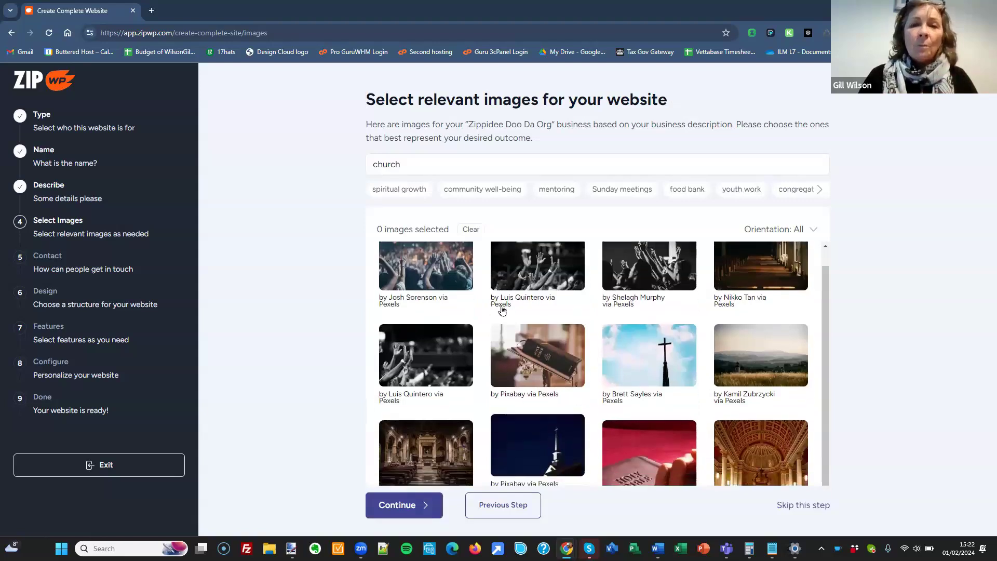
Browse the Pexels church photo results without selecting any
scroll(500, 310, "down", 5)
scroll(502, 310, "down", 2)
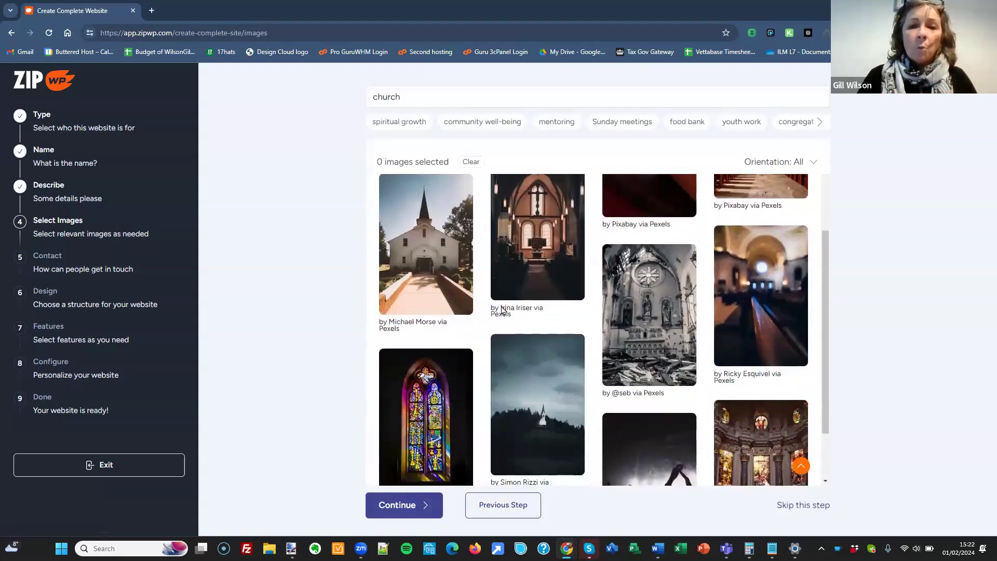
scroll(502, 310, "down", 6)
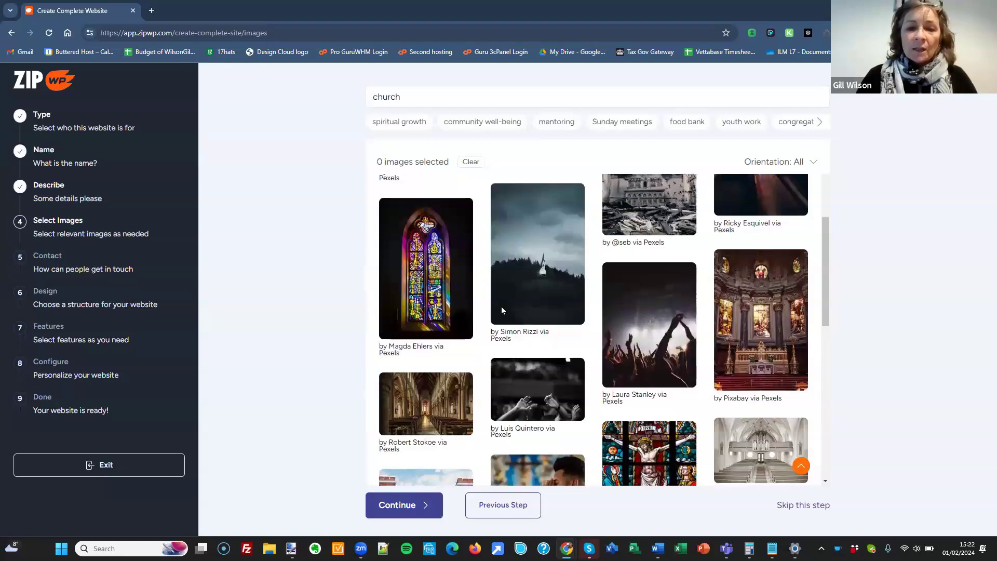
scroll(501, 310, "down", 3)
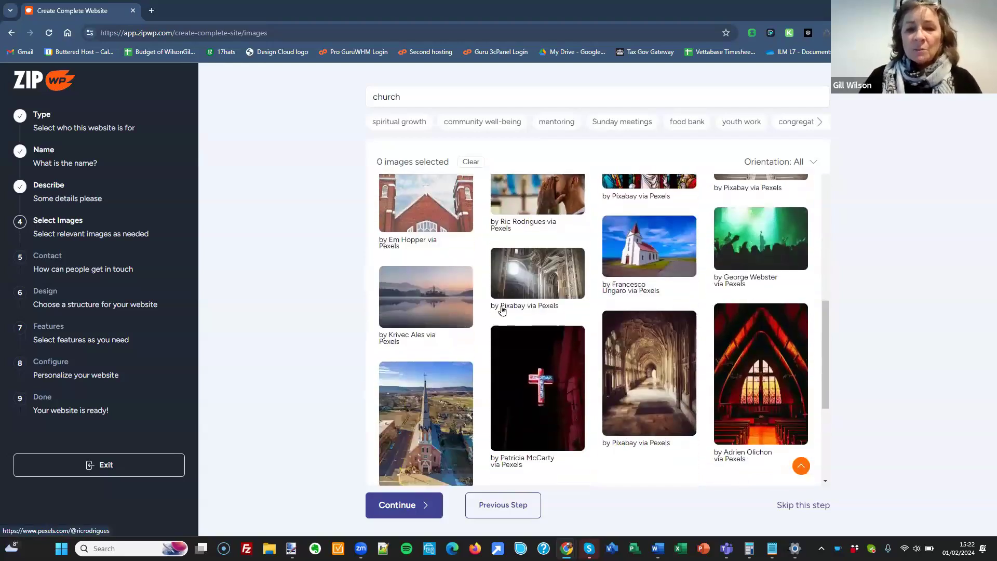
scroll(501, 310, "down", 5)
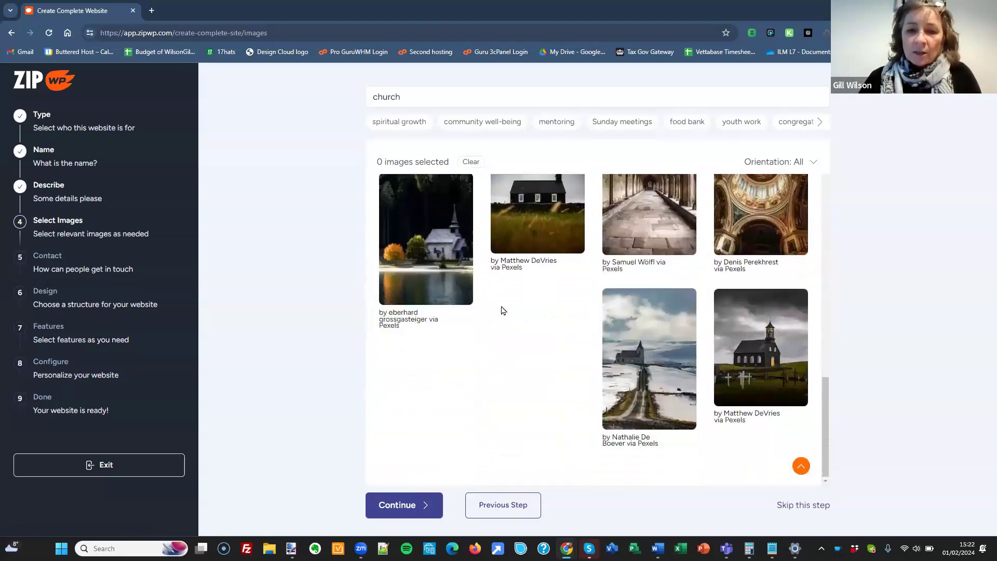
scroll(502, 310, "up", 10)
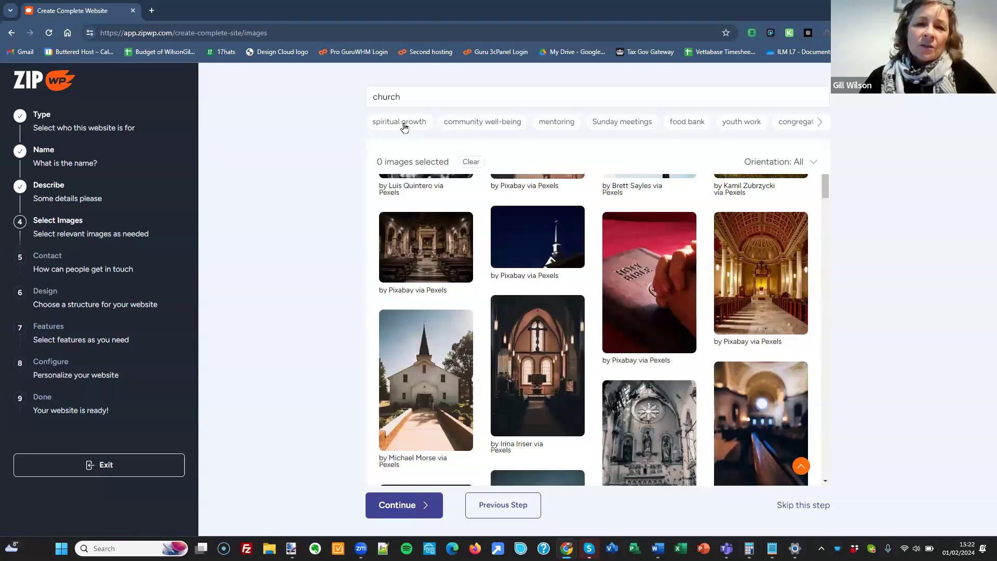
Switch the image search to 'spiritual growth' and pick the hand-among-plants and seedling photos
left_click(405, 125)
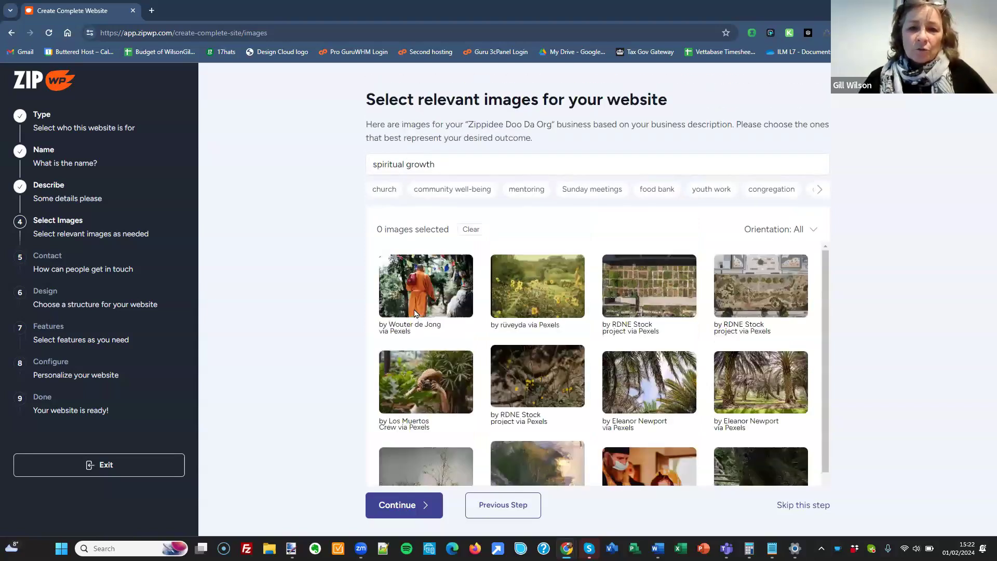
scroll(414, 313, "down", 5)
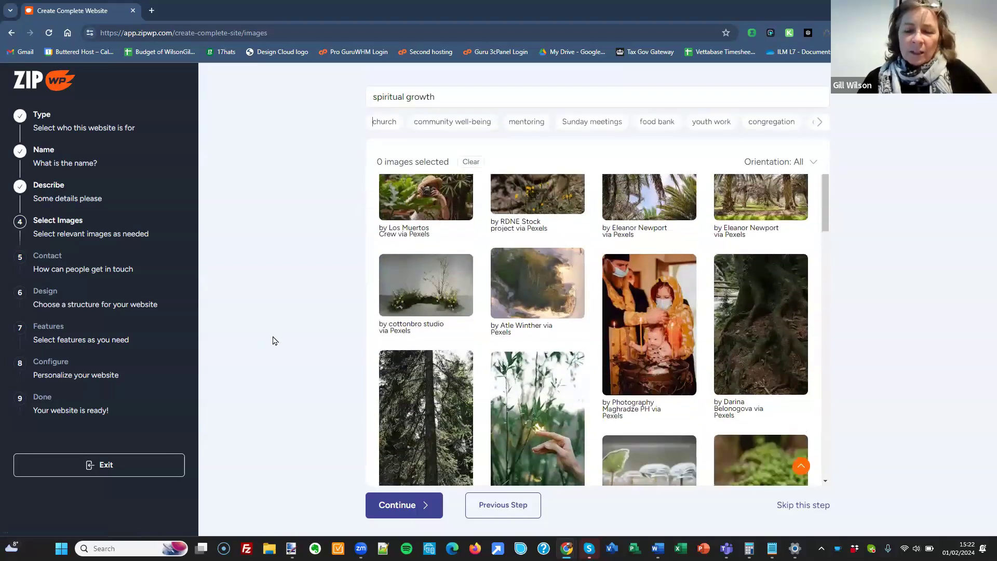
scroll(530, 366, "down", 5)
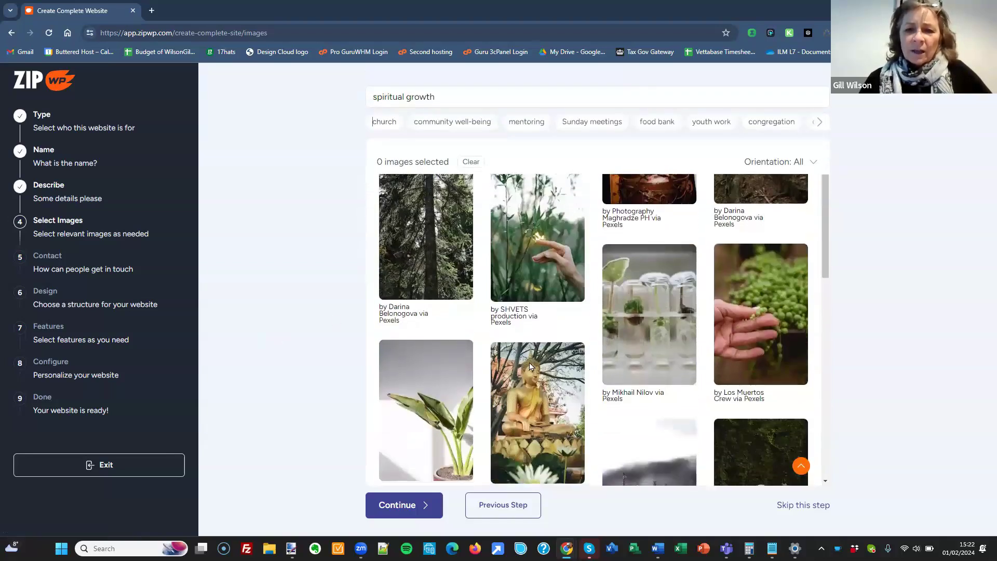
scroll(529, 366, "up", 2)
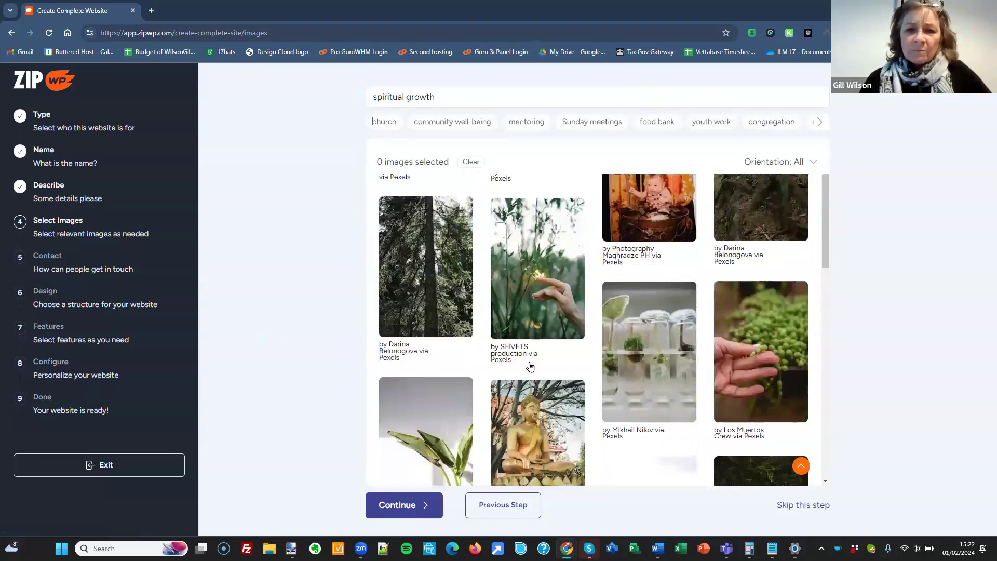
left_click(541, 251)
scroll(646, 369, "down", 12)
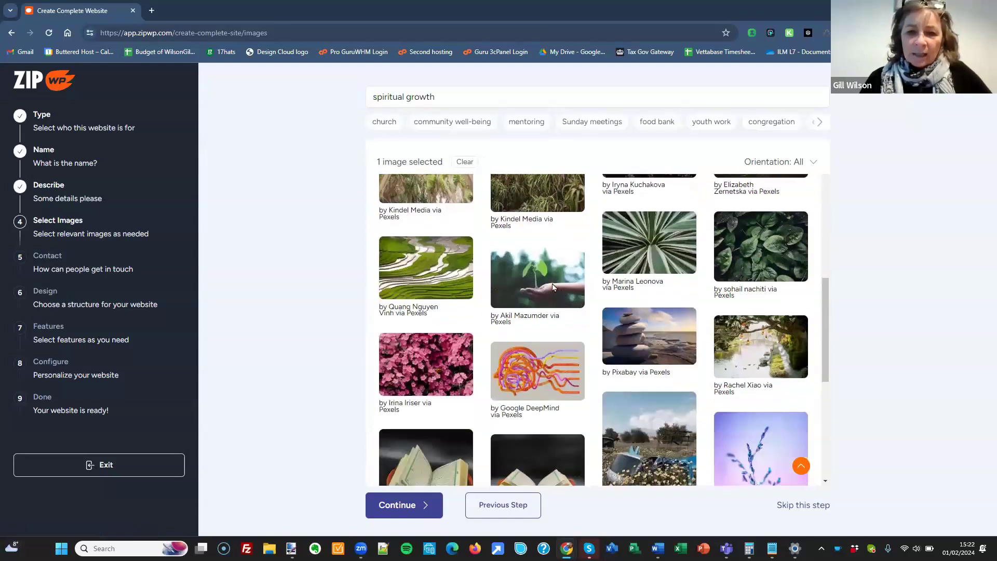
left_click(552, 283)
Add three more nature photos, including the orange plant stem and sunset swing
scroll(650, 282, "down", 3)
left_click(751, 284)
scroll(560, 384, "down", 1)
scroll(559, 369, "down", 4)
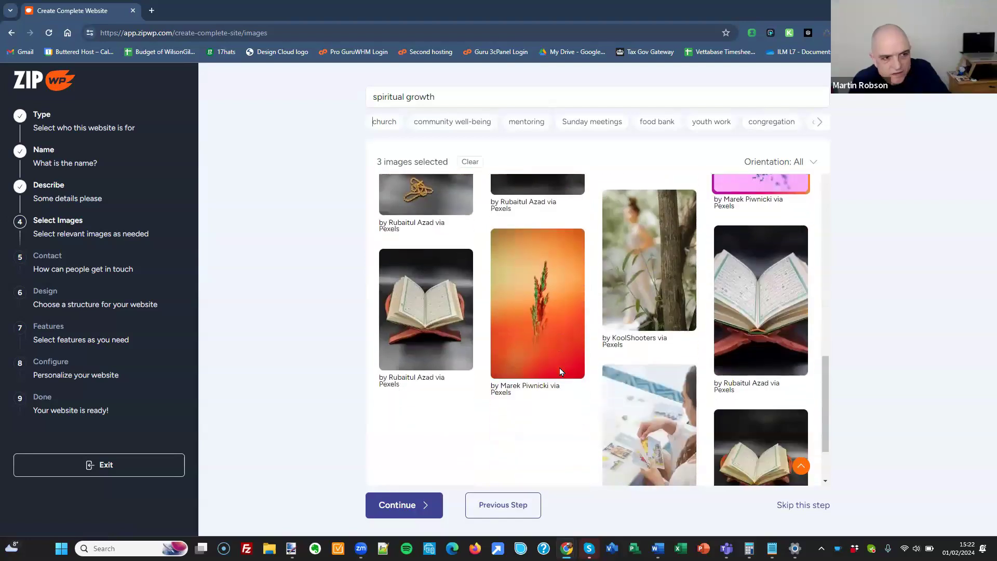
left_click(525, 278)
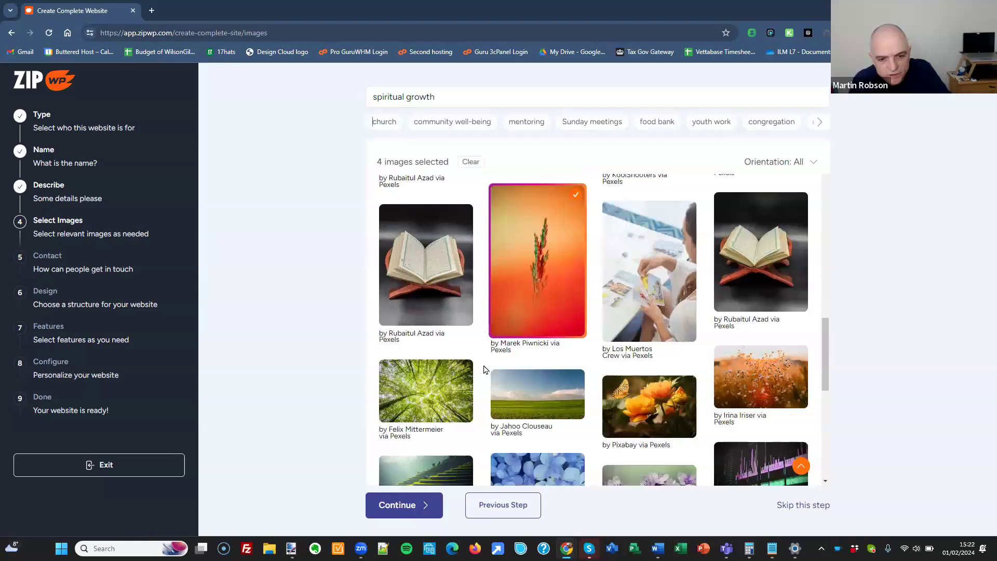
scroll(484, 370, "down", 7)
scroll(484, 370, "down", 5)
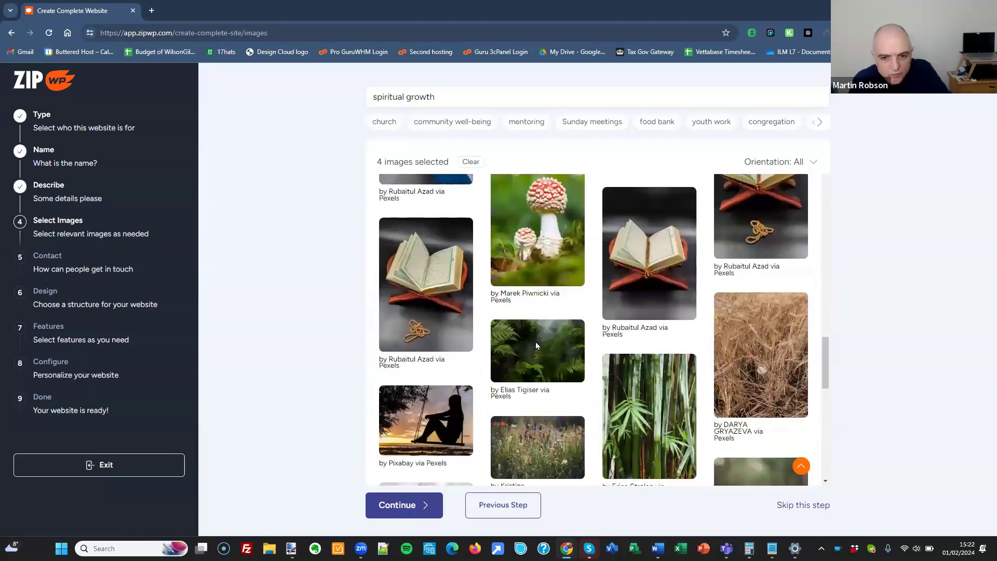
scroll(536, 345, "down", 3)
left_click(422, 259)
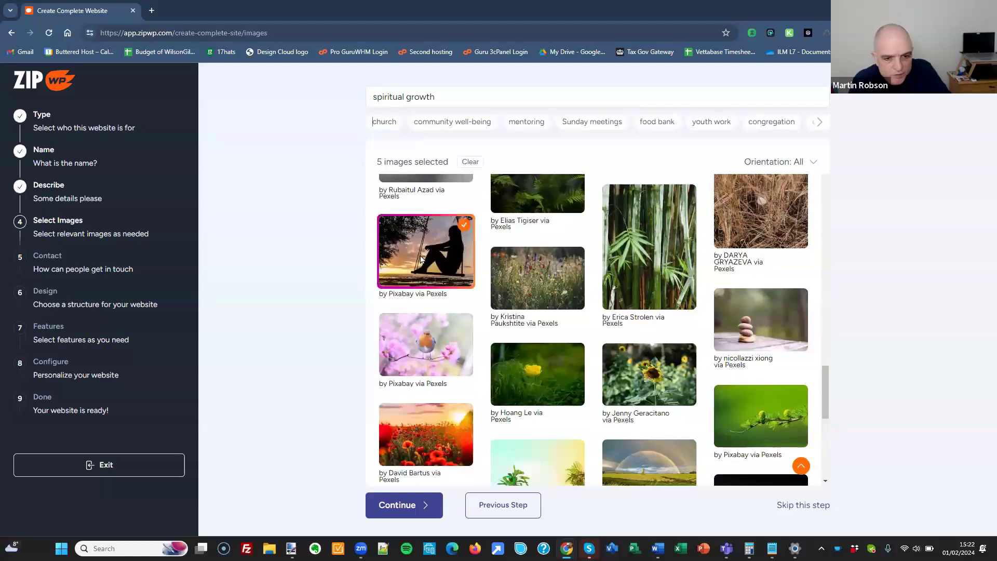
scroll(472, 315, "down", 3)
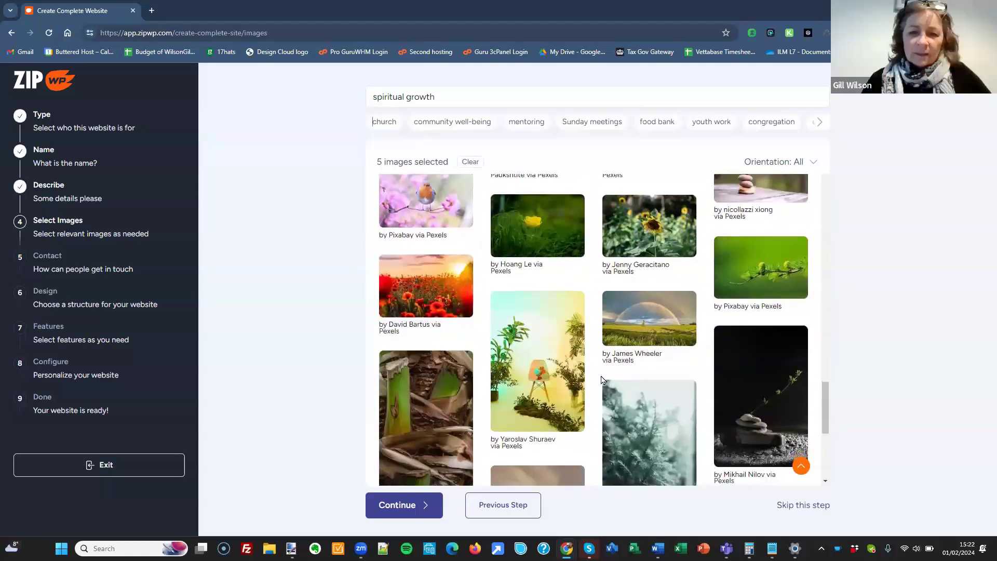
scroll(605, 379, "down", 4)
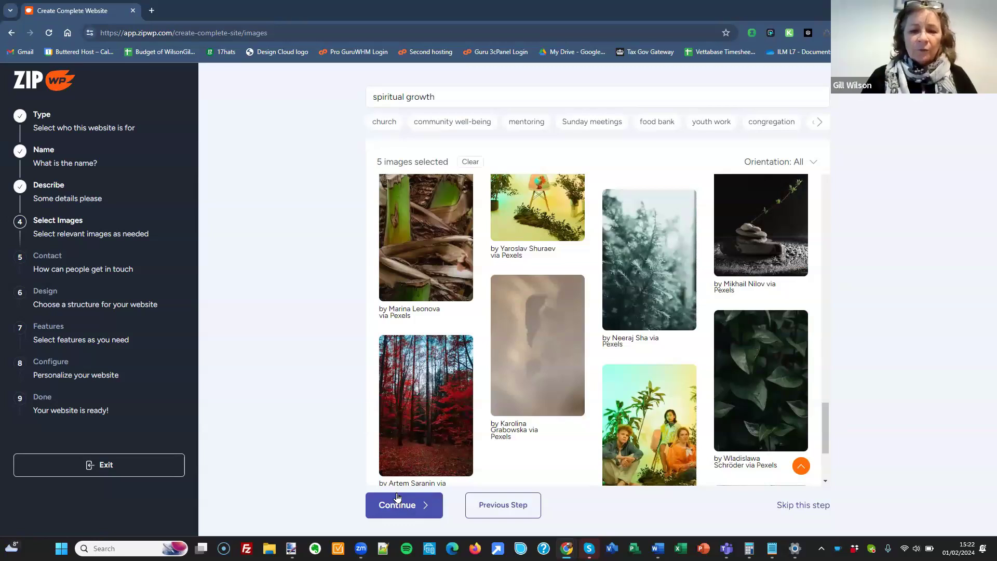
Submit the images and fill in the organisation's e-mail and phone number
left_click(397, 496)
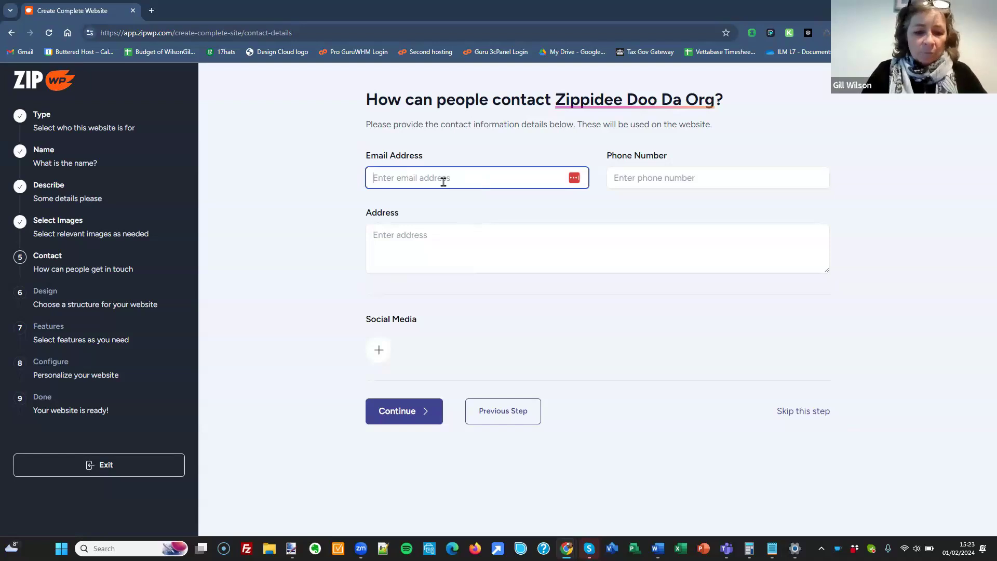
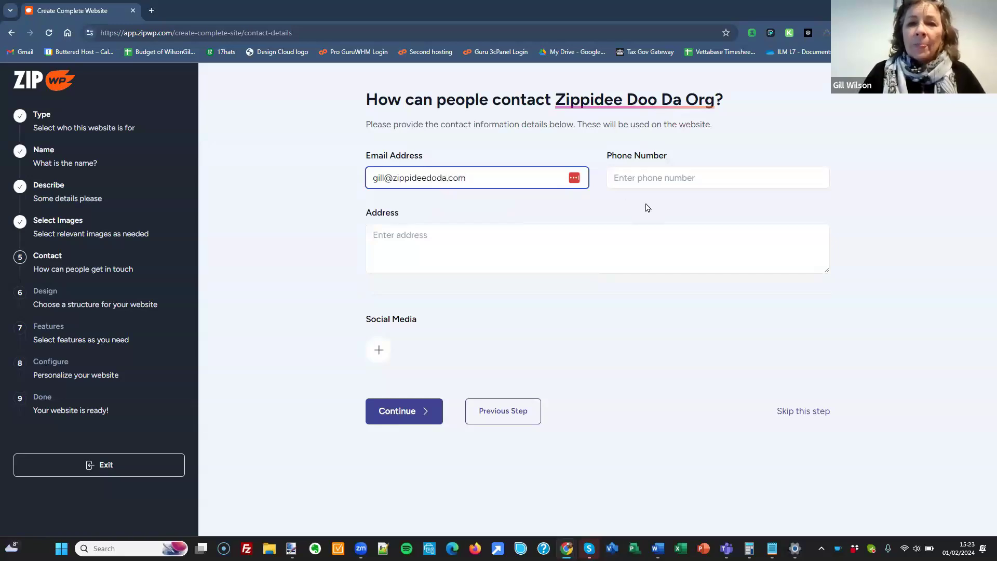
left_click(651, 178)
type("23456789")
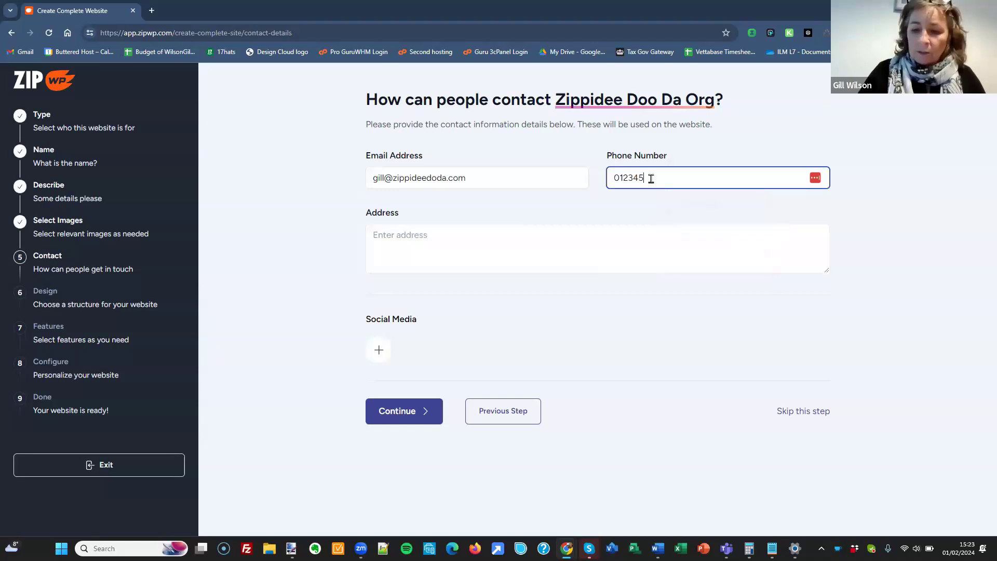
Enter the organisation's two-line street and town address
left_click(501, 241)
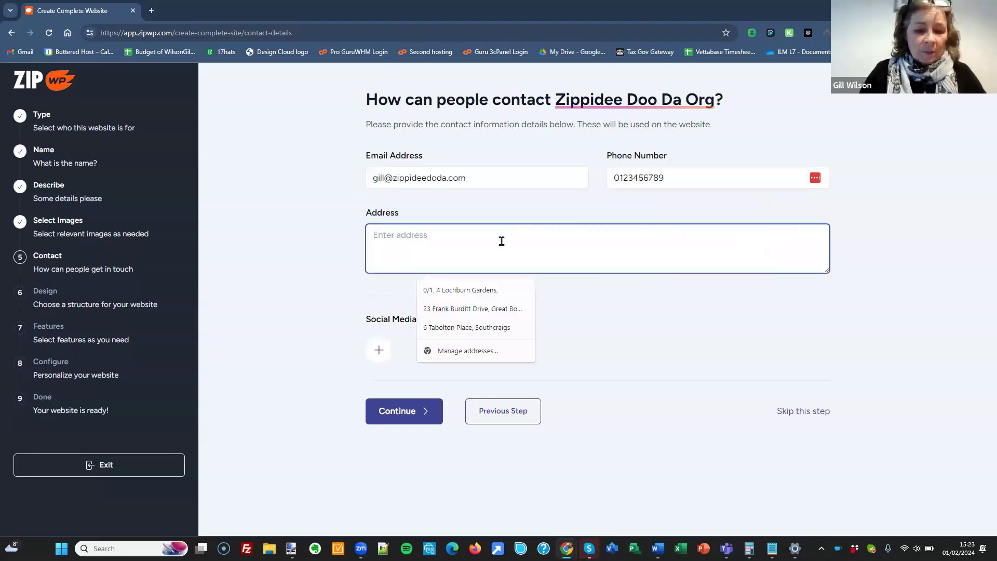
type("Happ S")
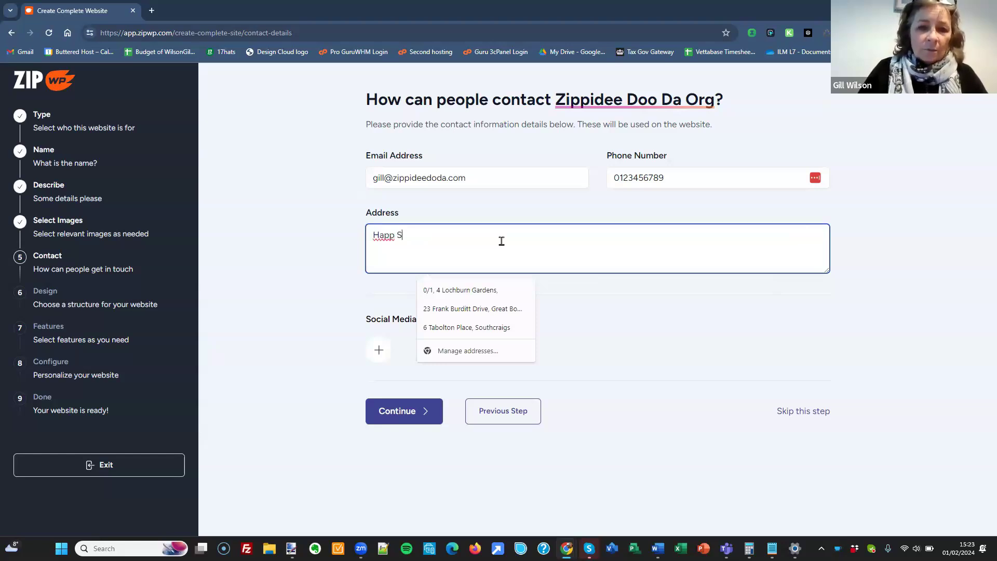
type("treet")
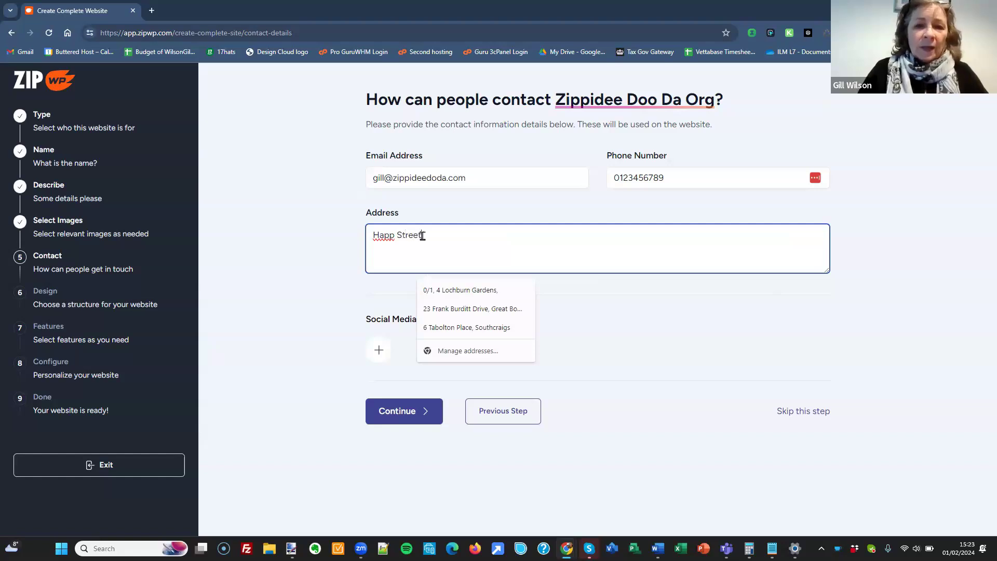
key("Return")
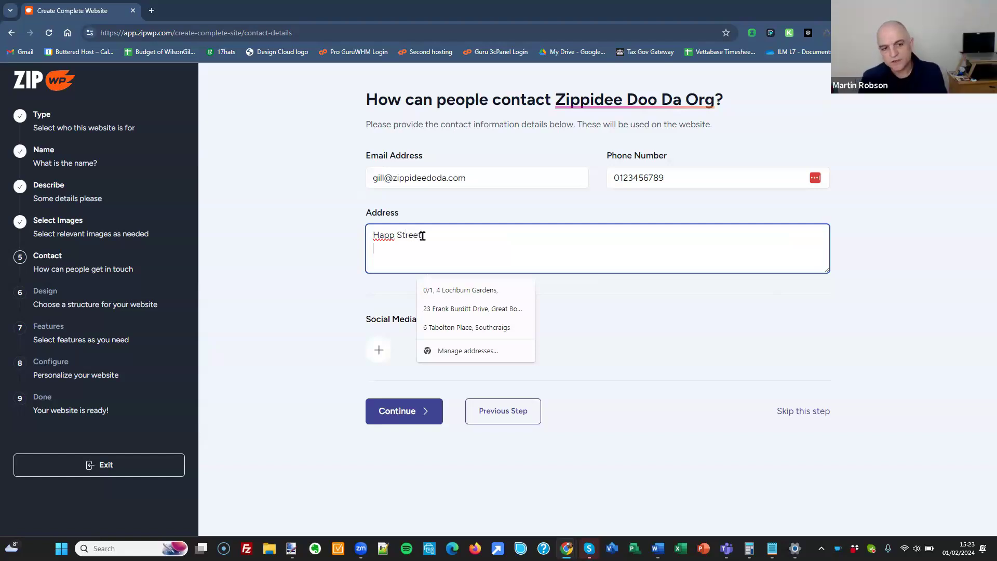
type("Jel")
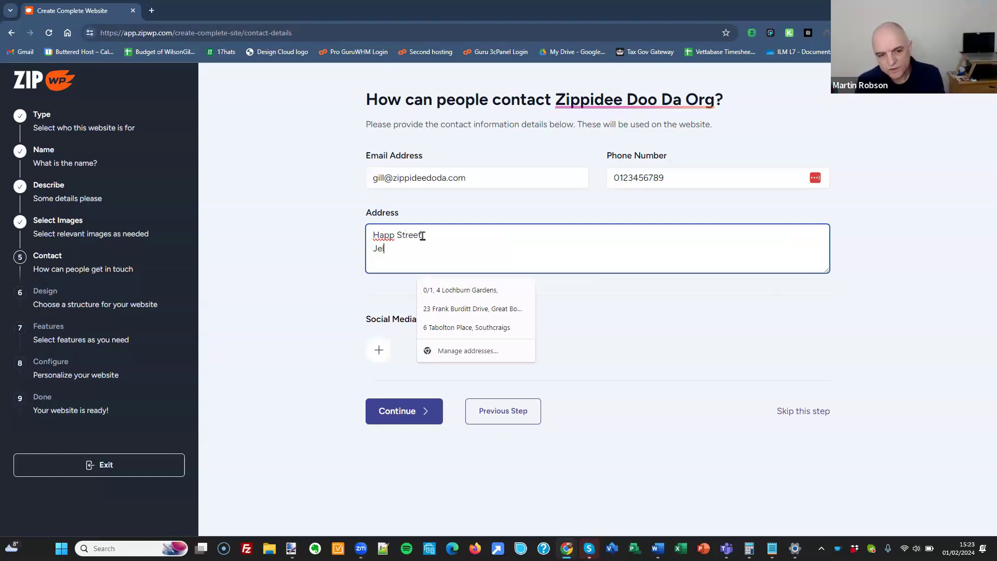
type("lytown")
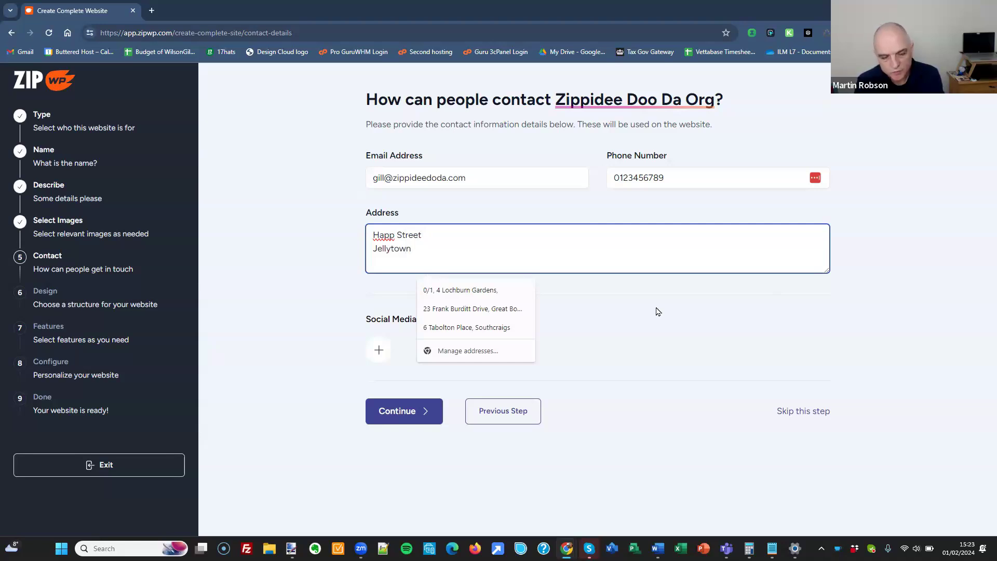
left_click(646, 312)
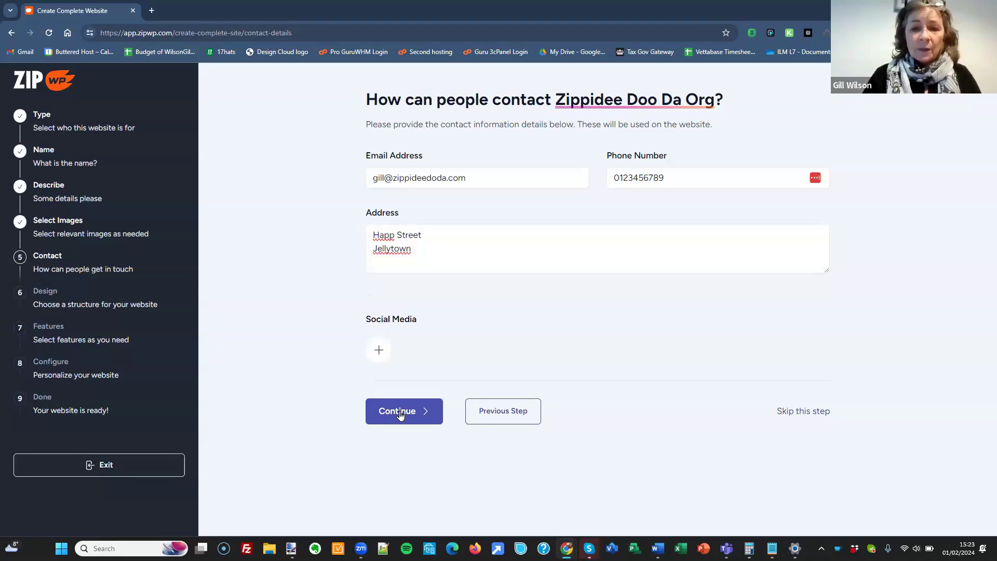
Advance to the Design step and pick layout Option 3 with the Our Offerings section
left_click(400, 412)
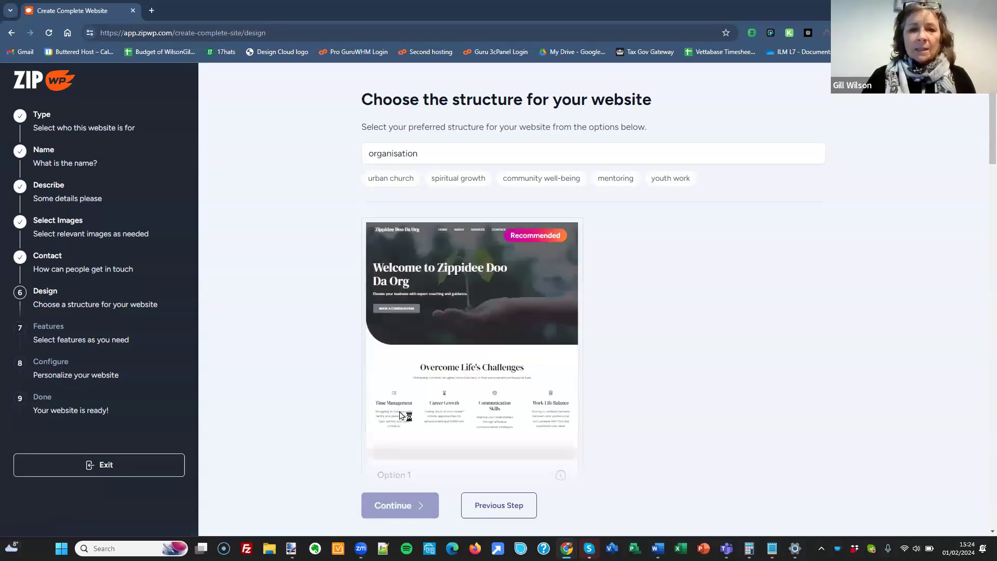
scroll(618, 379, "down", 2)
scroll(617, 379, "up", 1)
scroll(617, 379, "down", 5)
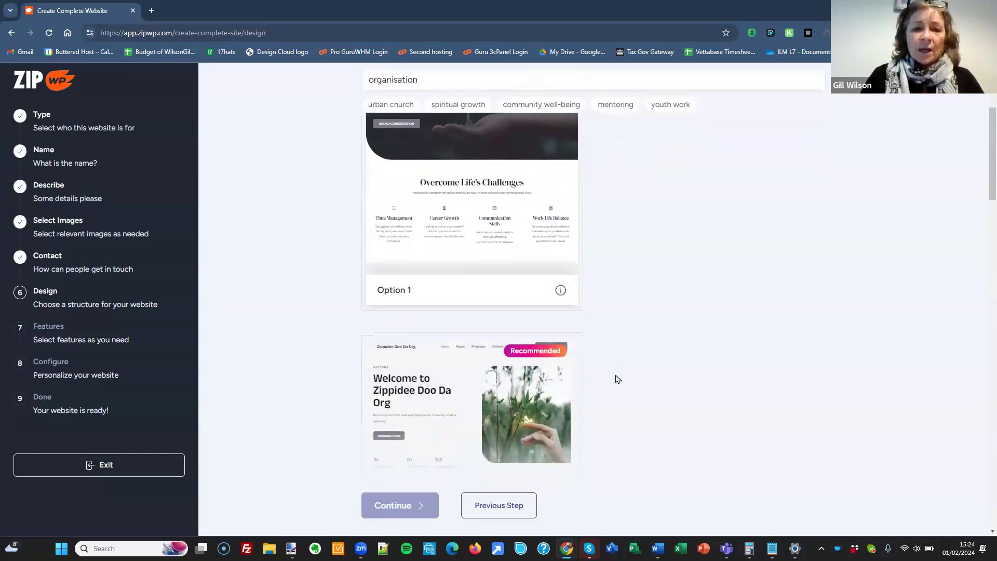
scroll(617, 379, "down", 10)
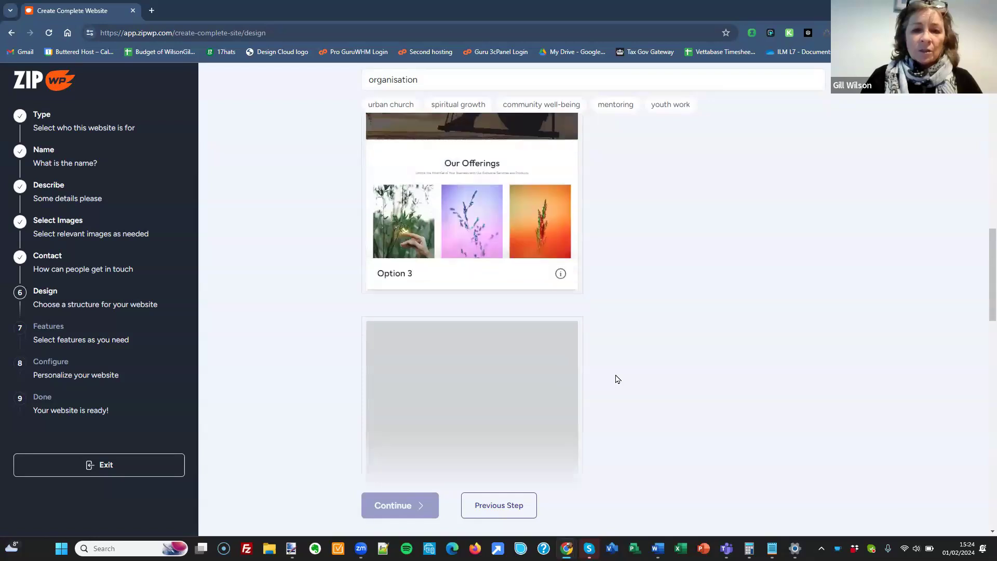
scroll(617, 379, "down", 18)
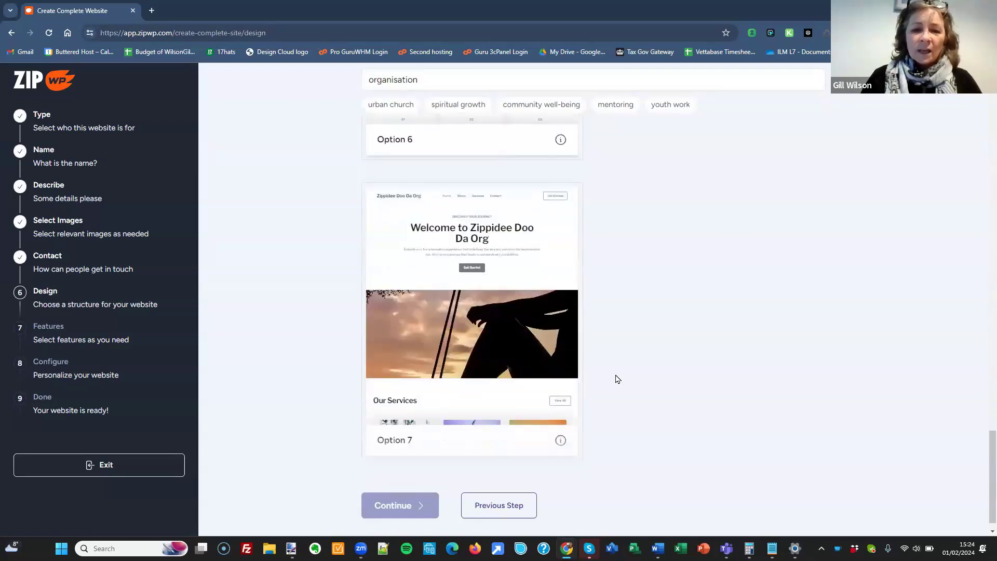
scroll(617, 378, "up", 5)
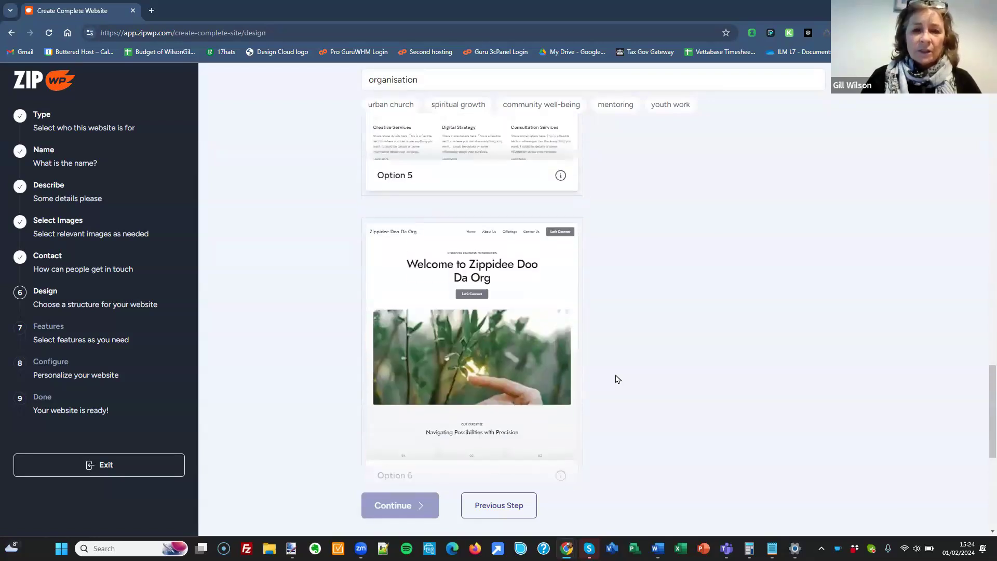
scroll(617, 378, "down", 5)
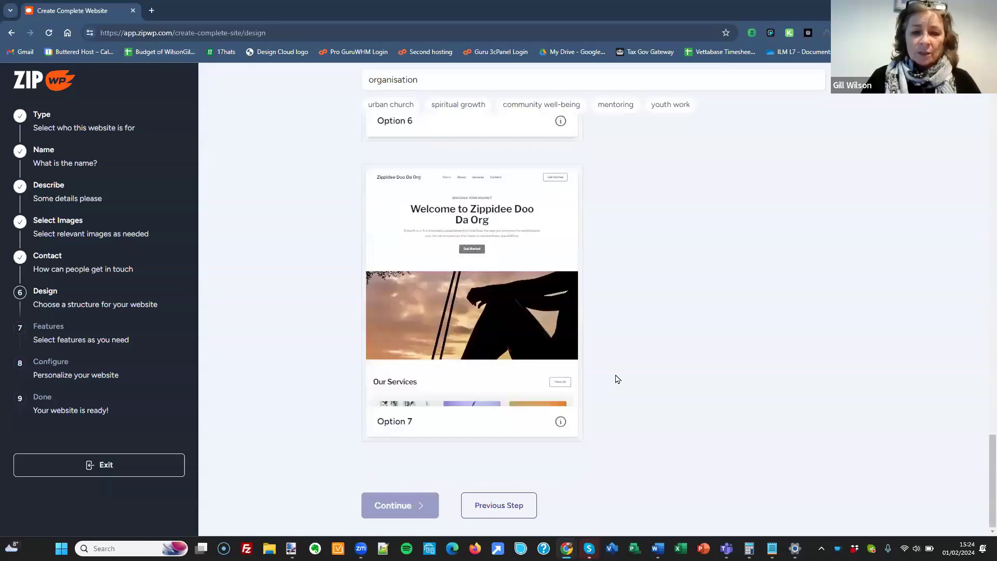
scroll(617, 378, "up", 6)
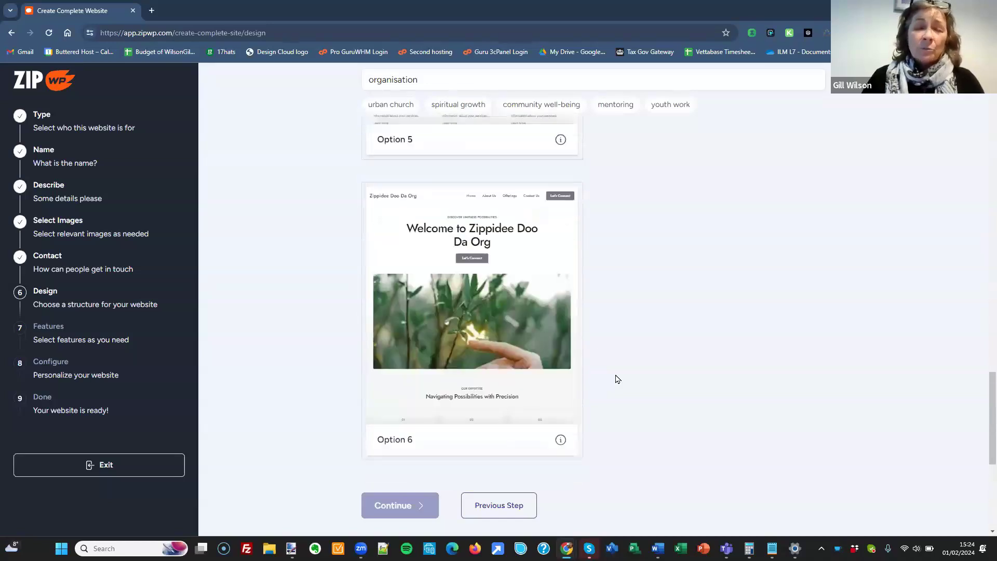
scroll(617, 378, "up", 12)
scroll(617, 379, "up", 12)
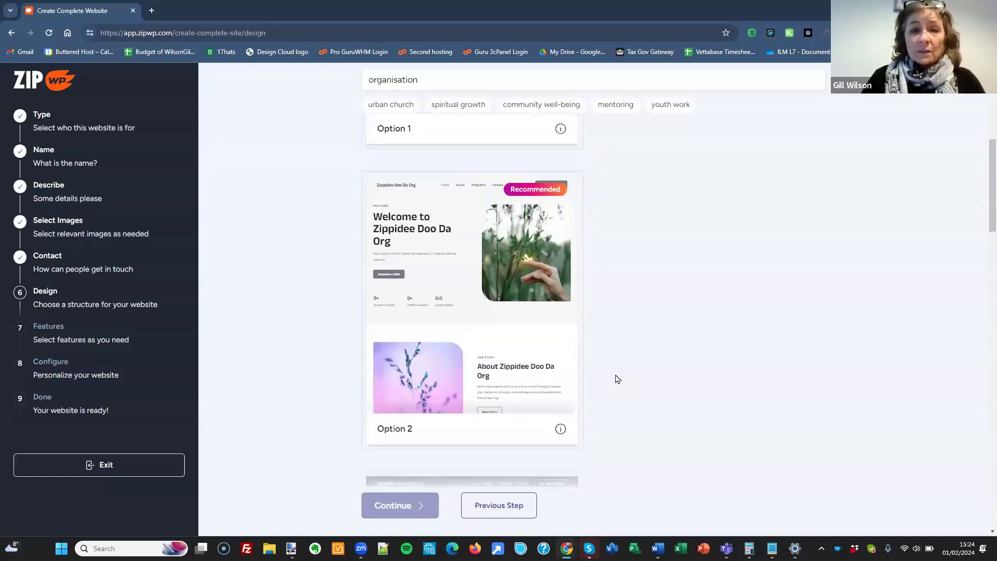
scroll(617, 378, "down", 1)
scroll(617, 379, "up", 8)
scroll(617, 378, "down", 7)
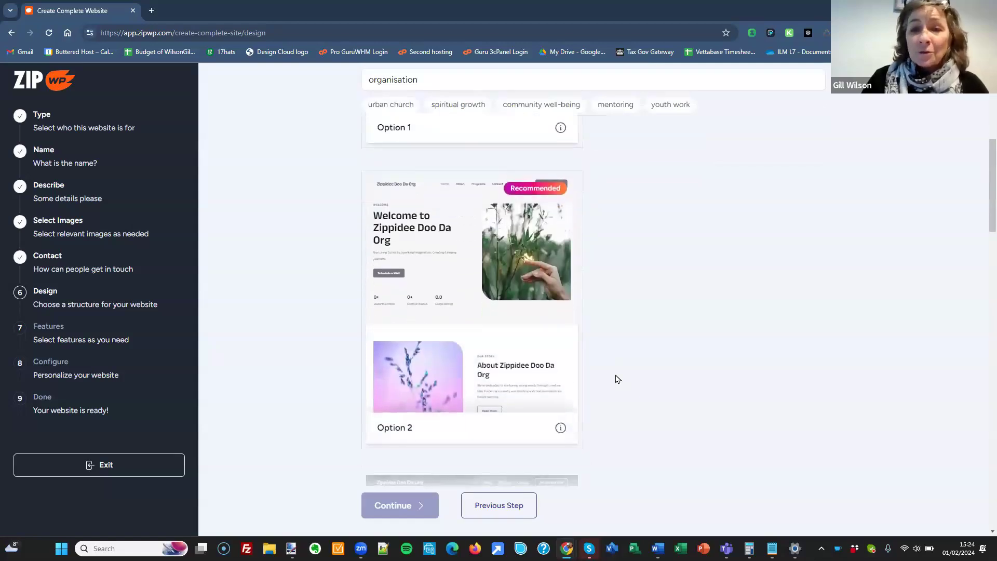
scroll(618, 378, "down", 1)
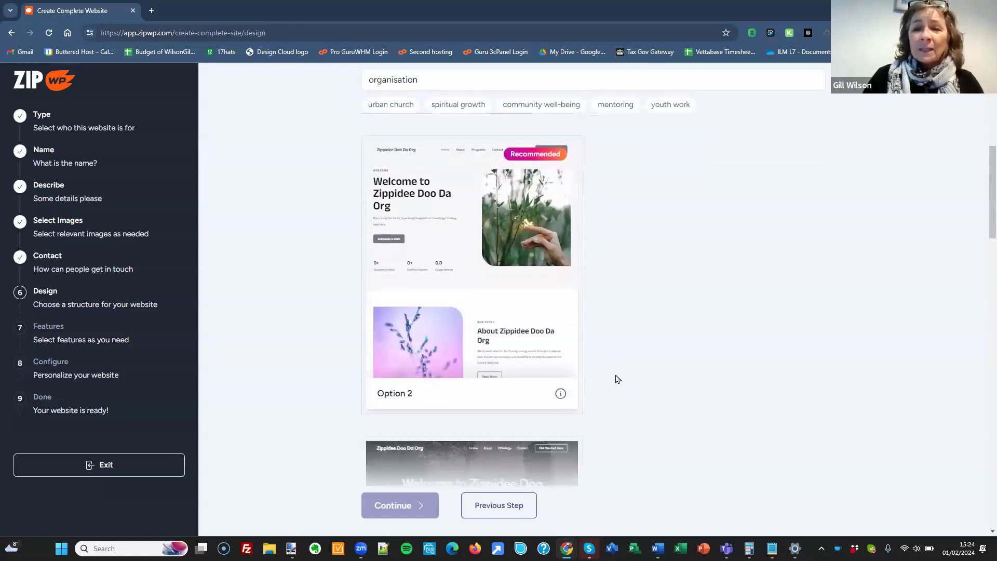
scroll(617, 379, "down", 5)
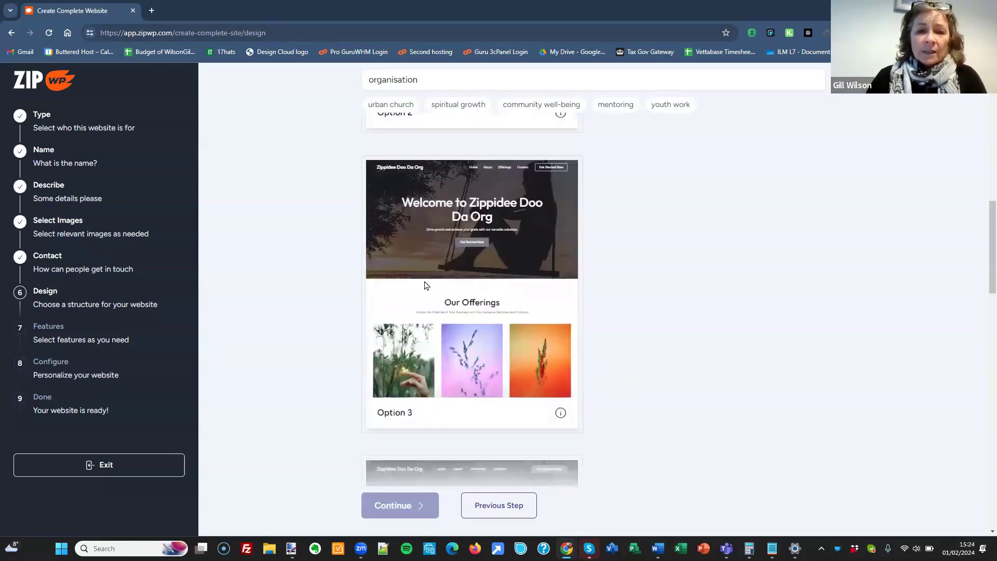
scroll(606, 300, "down", 2)
scroll(608, 300, "down", 8)
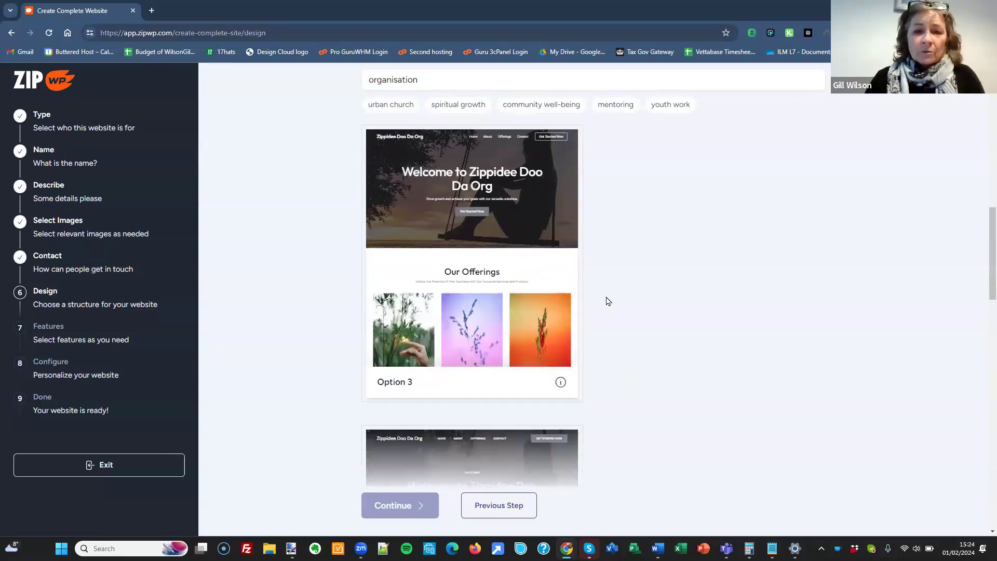
scroll(608, 301, "down", 4)
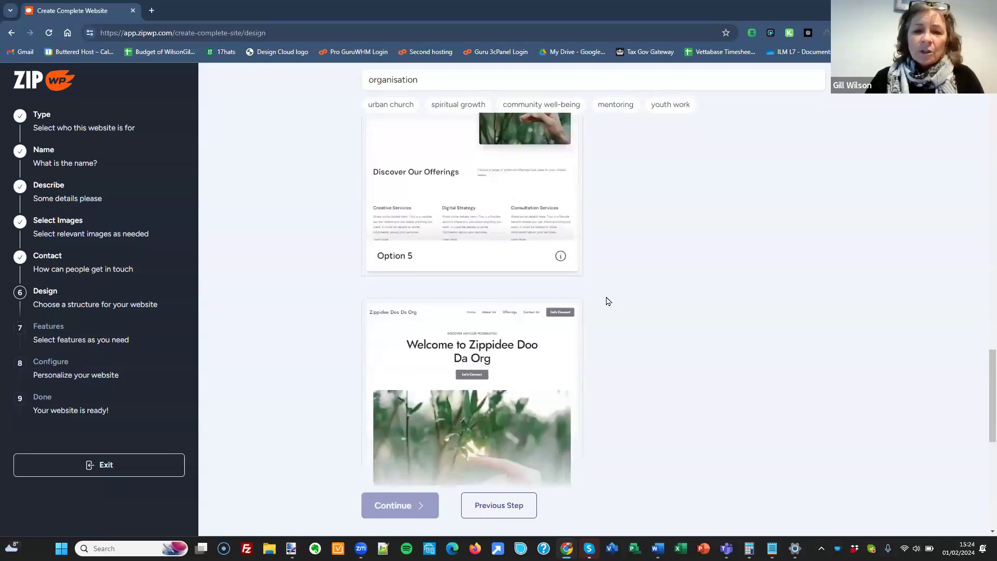
scroll(608, 301, "down", 9)
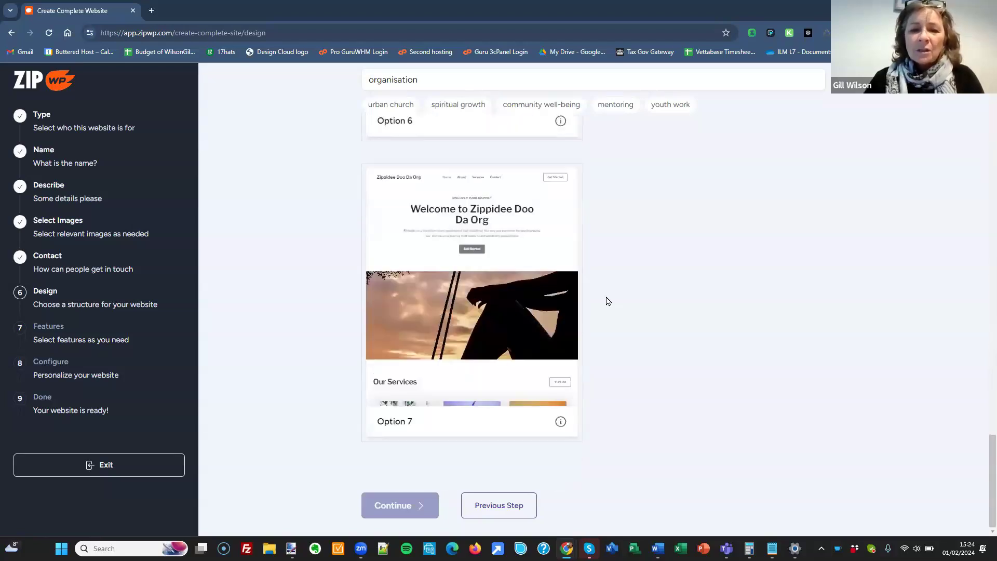
scroll(608, 301, "up", 15)
scroll(607, 301, "up", 8)
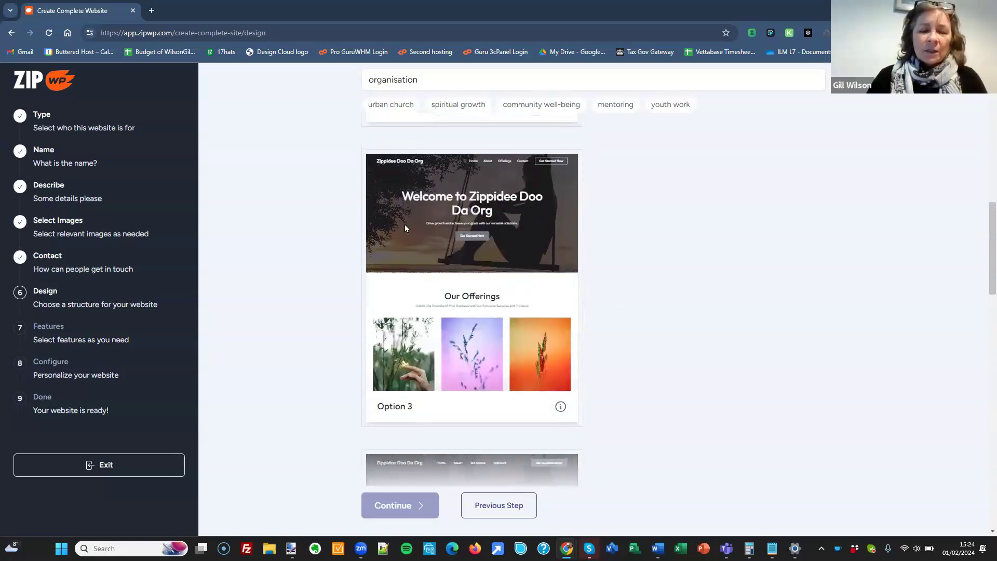
left_click(404, 227)
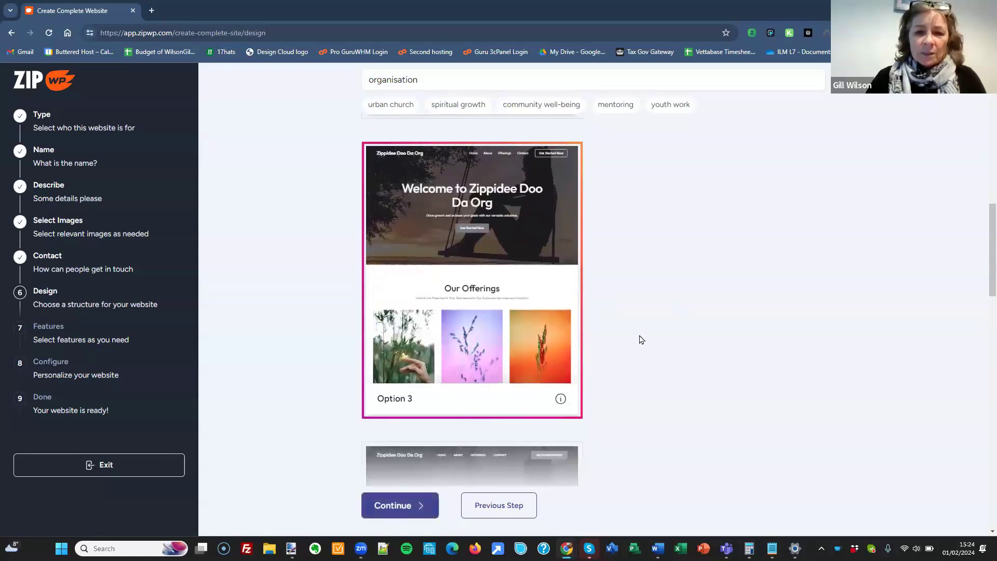
scroll(641, 339, "down", 20)
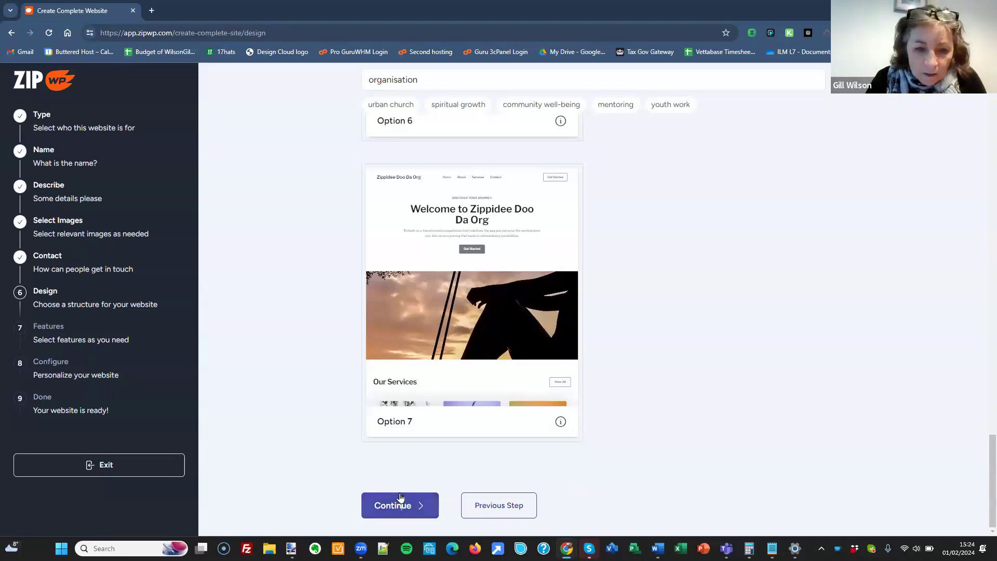
Advance to the Features step and select the Donations and Free Live Chat feature cards
left_click(399, 497)
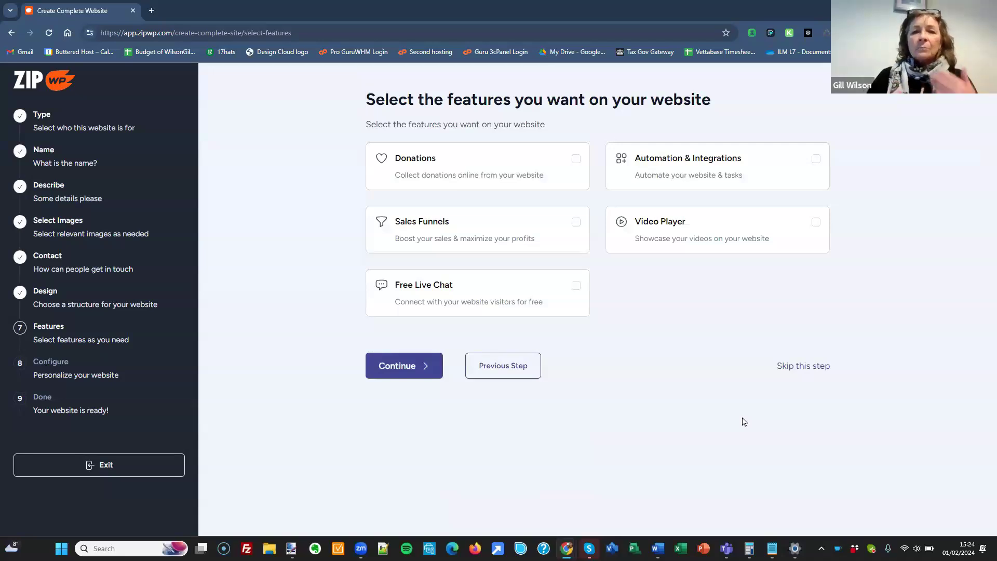
left_click(503, 179)
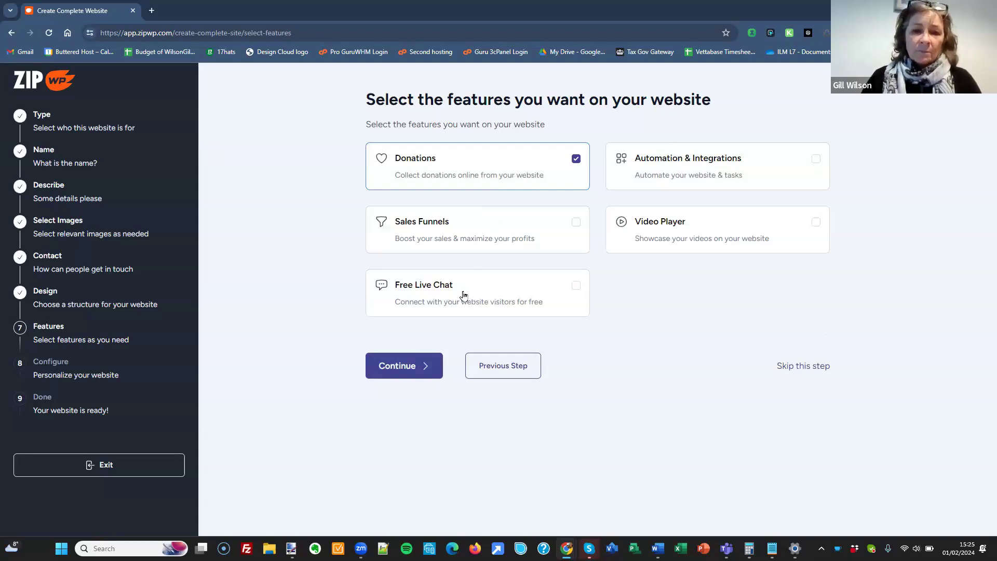
left_click(499, 303)
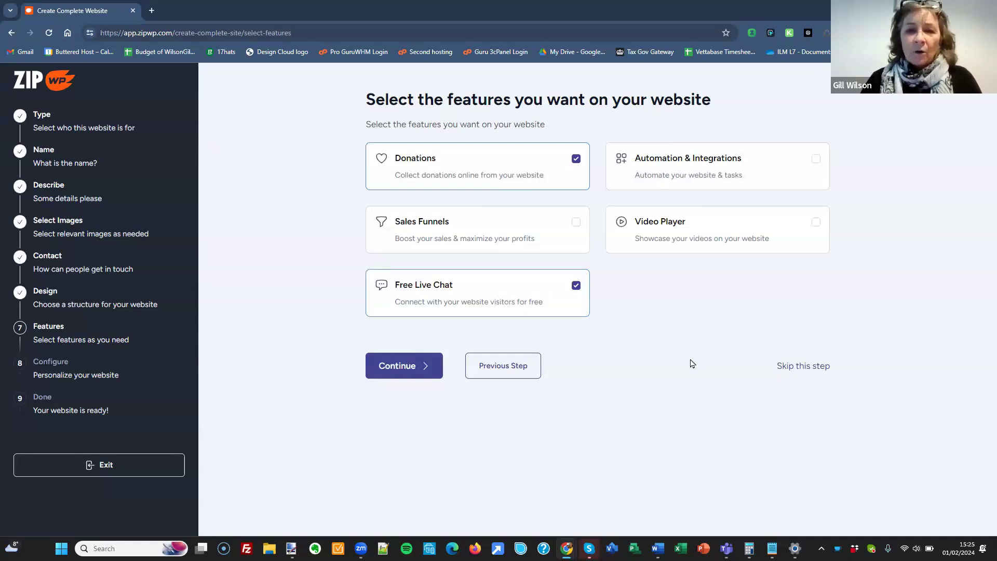
Continue to the 'Congratulations, you're almost there!' review and look over the organisation name, description and contact details
left_click(385, 367)
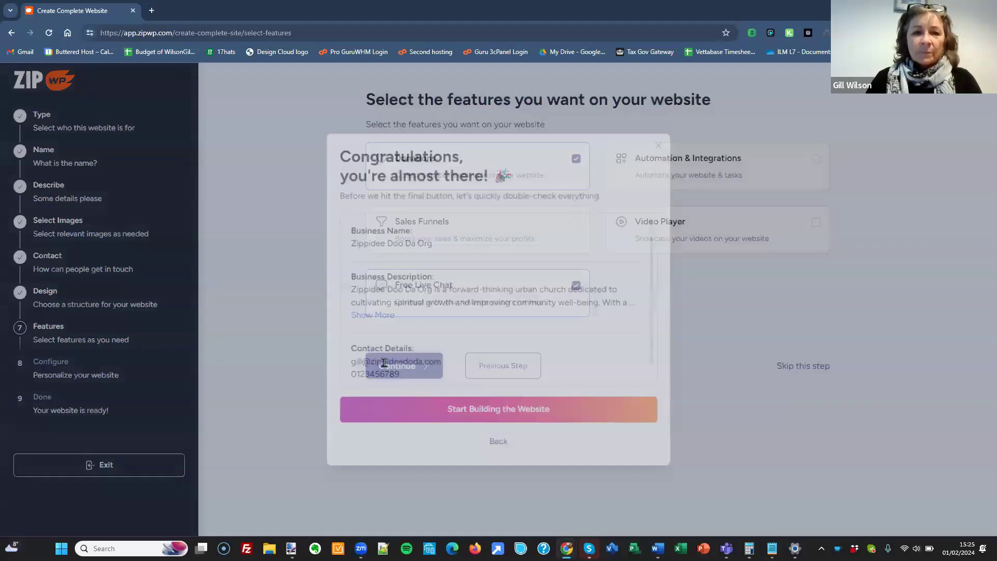
scroll(555, 299, "down", 1)
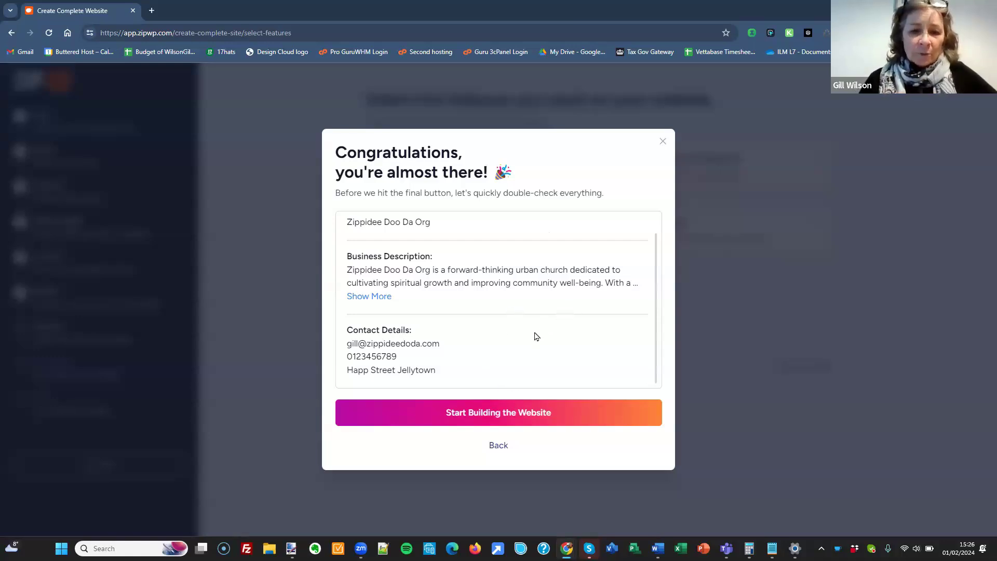
scroll(535, 336, "up", 1)
scroll(535, 336, "down", 1)
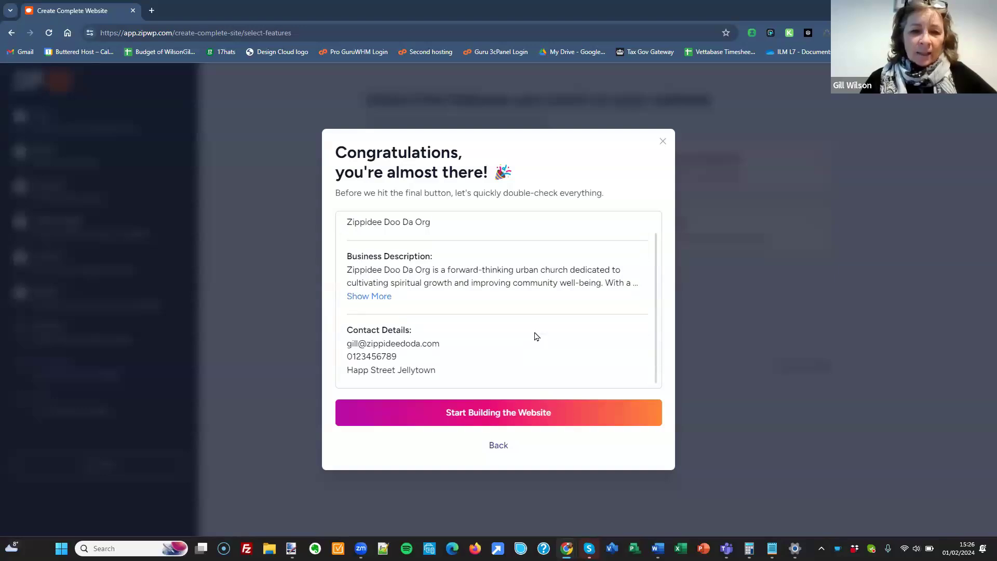
Start building the website and wait for the 'Woohoo, your website is ready!' page
left_click(471, 418)
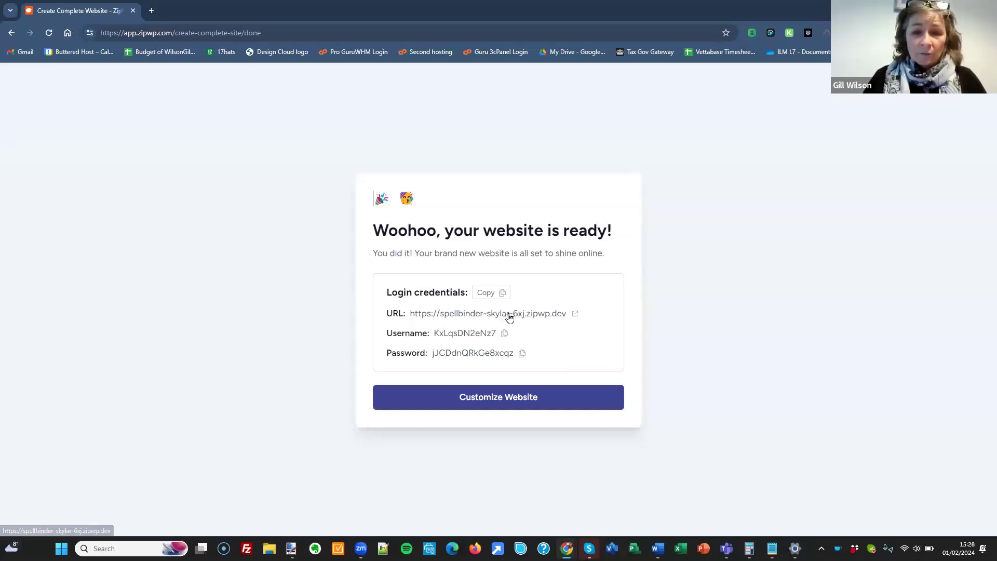
Try the temporary site's access check with the pasted username, which is rejected
left_click(510, 314)
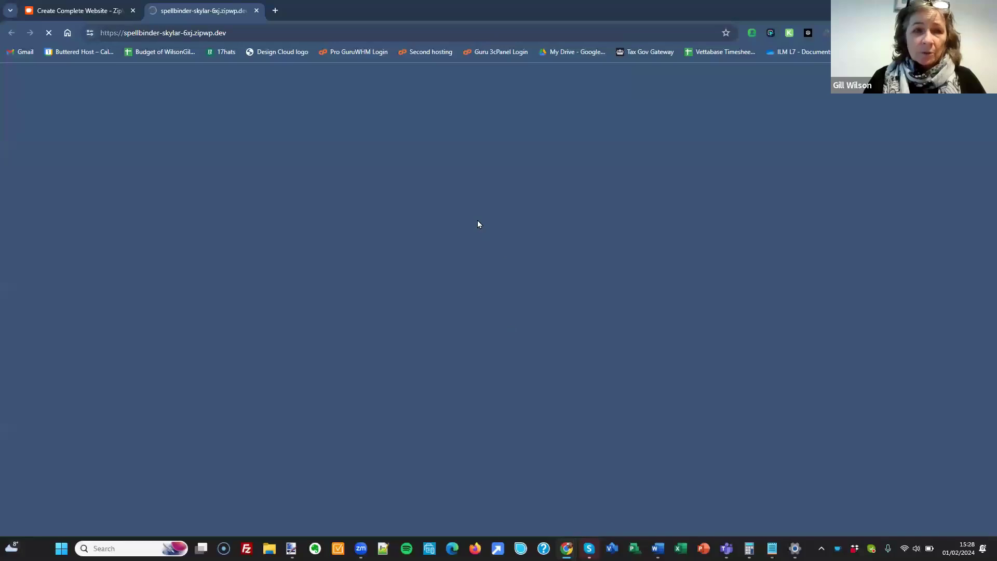
left_click(74, 10)
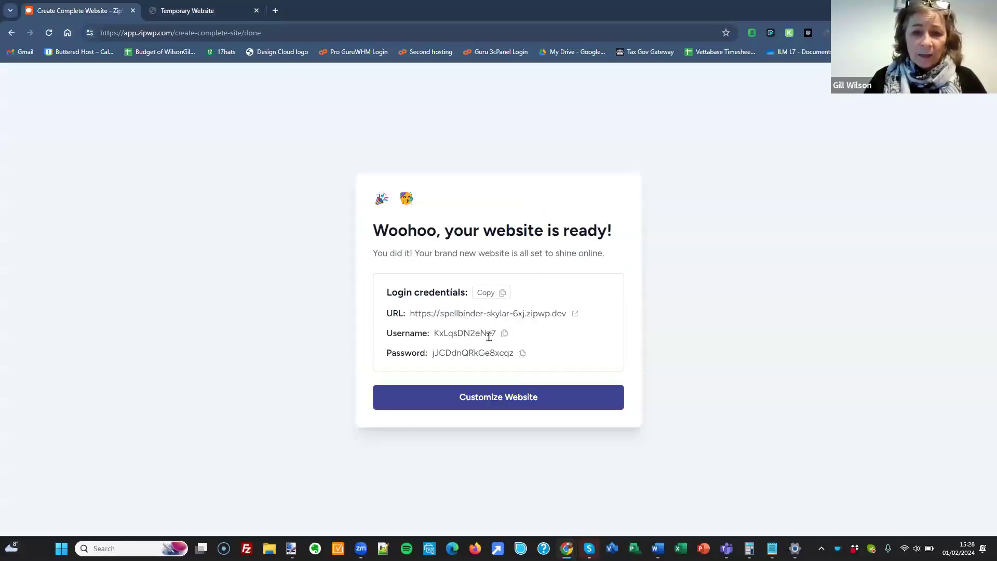
left_click(199, 15)
left_click(237, 318)
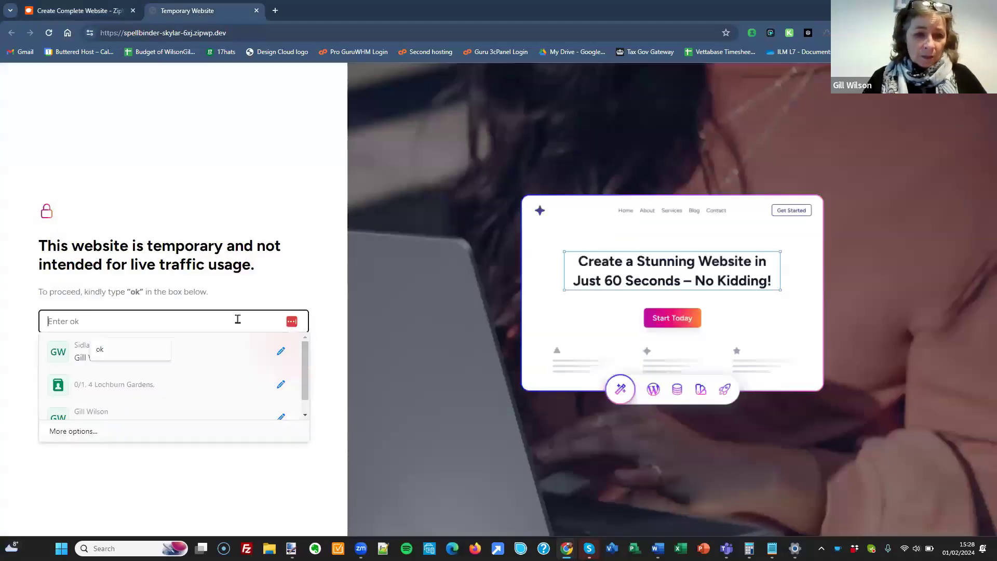
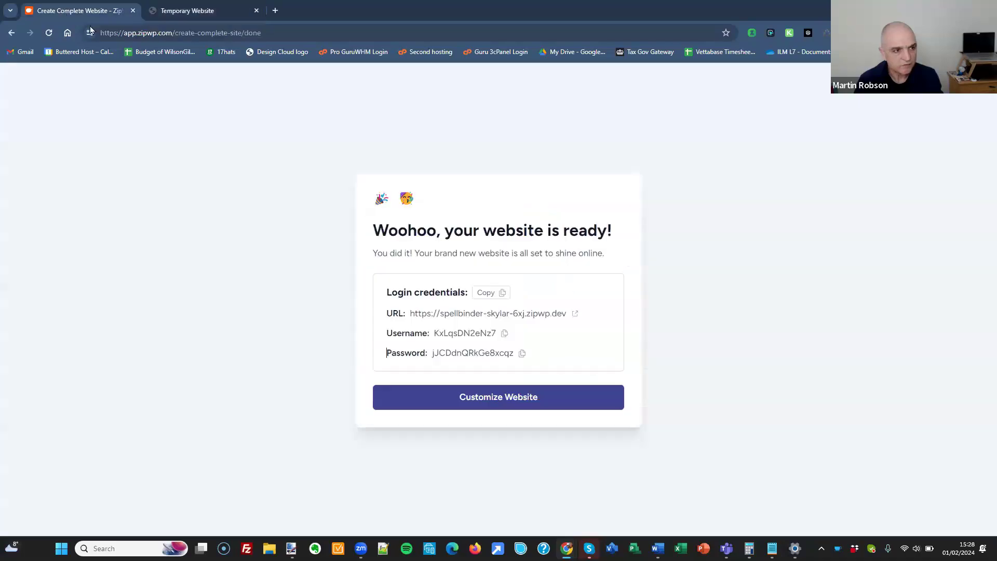
left_click(66, 11)
left_click(198, 11)
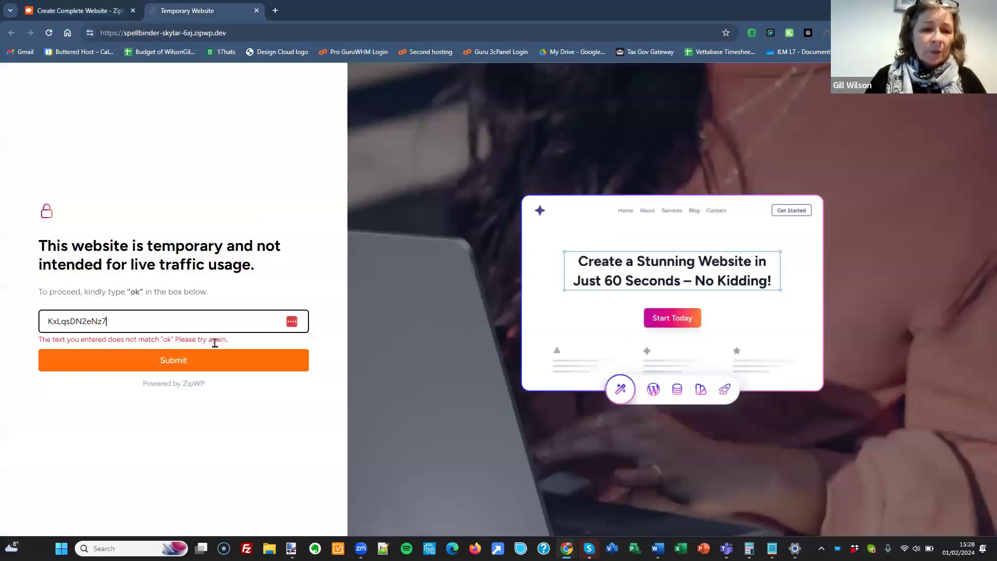
left_click(203, 366)
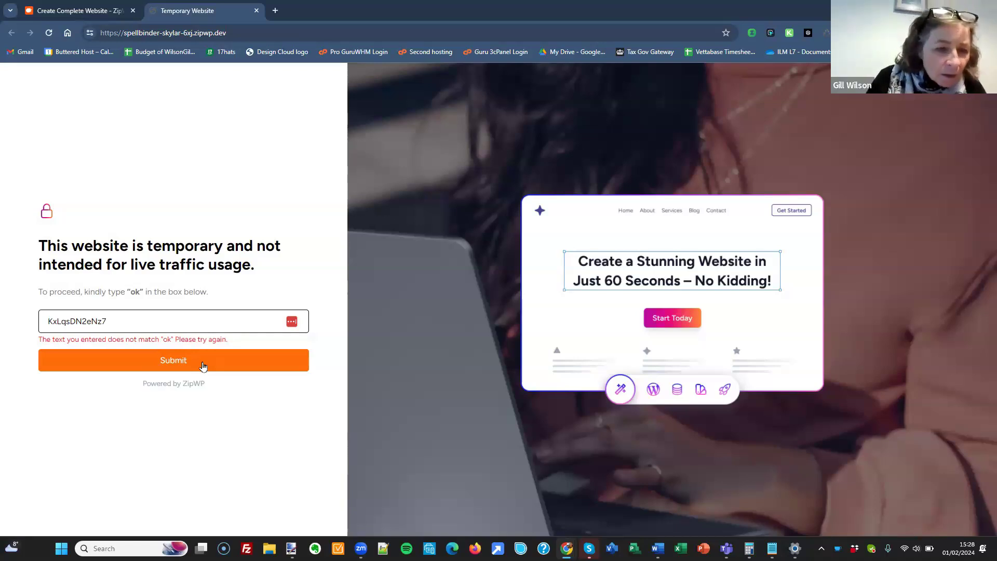
Replace the pasted text in the access field with 'ok' and submit it to enter the site
left_click(184, 319)
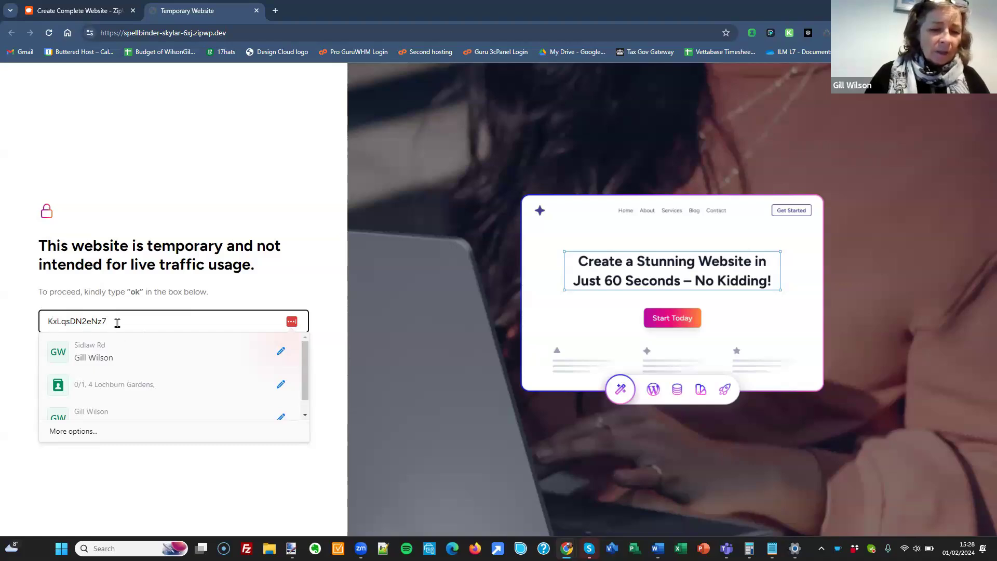
left_click_drag(118, 323, 39, 326)
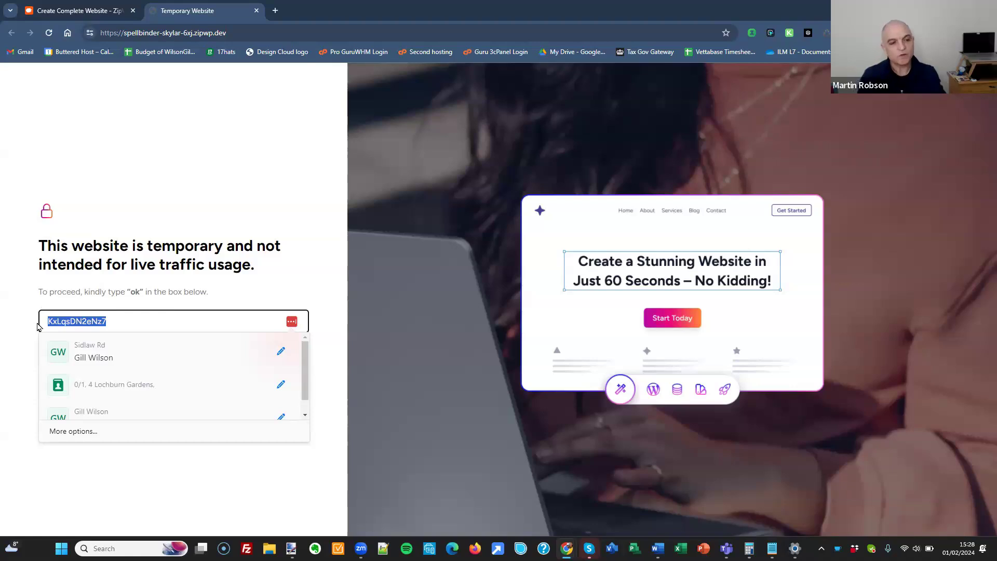
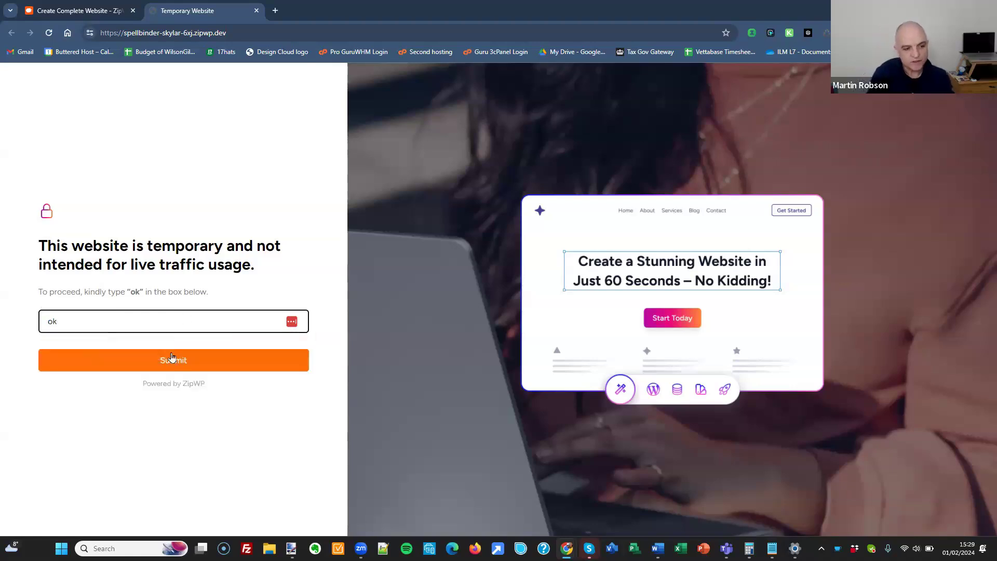
left_click(170, 365)
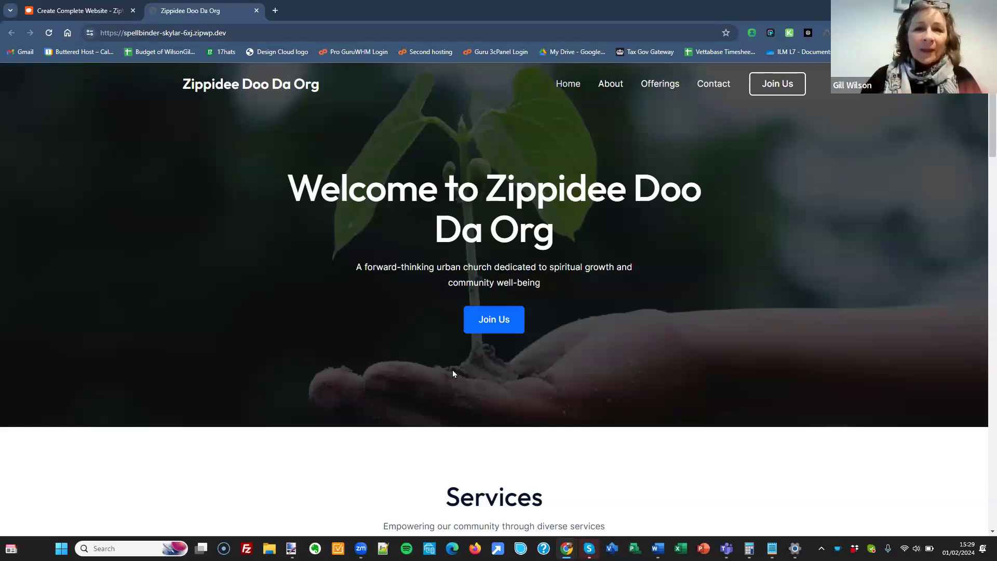
Scroll the Zippidee Doo Da Org homepage from the welcome banner down to the Services section
scroll(671, 164, "down", 1)
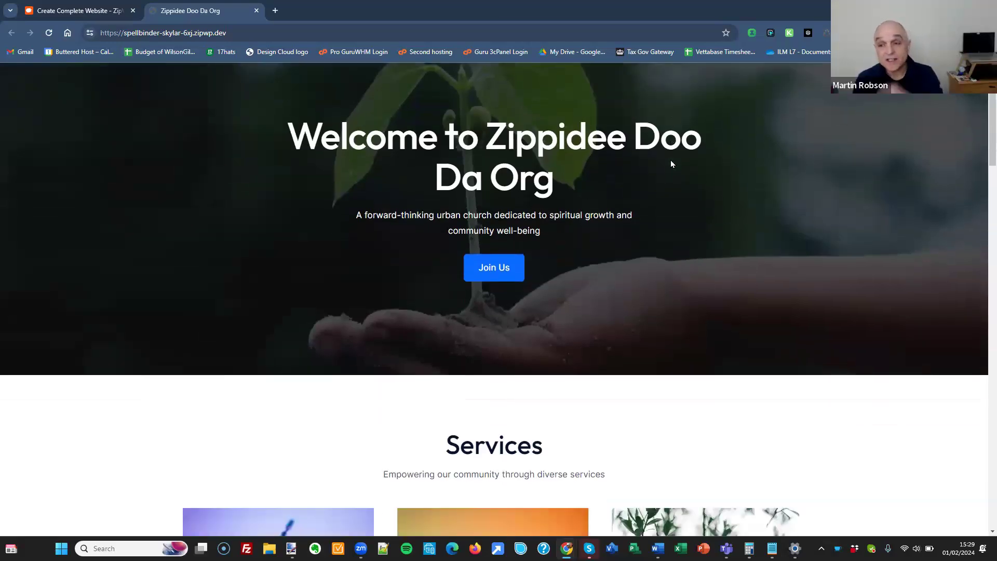
scroll(671, 163, "up", 1)
scroll(670, 164, "down", 1)
scroll(671, 164, "up", 1)
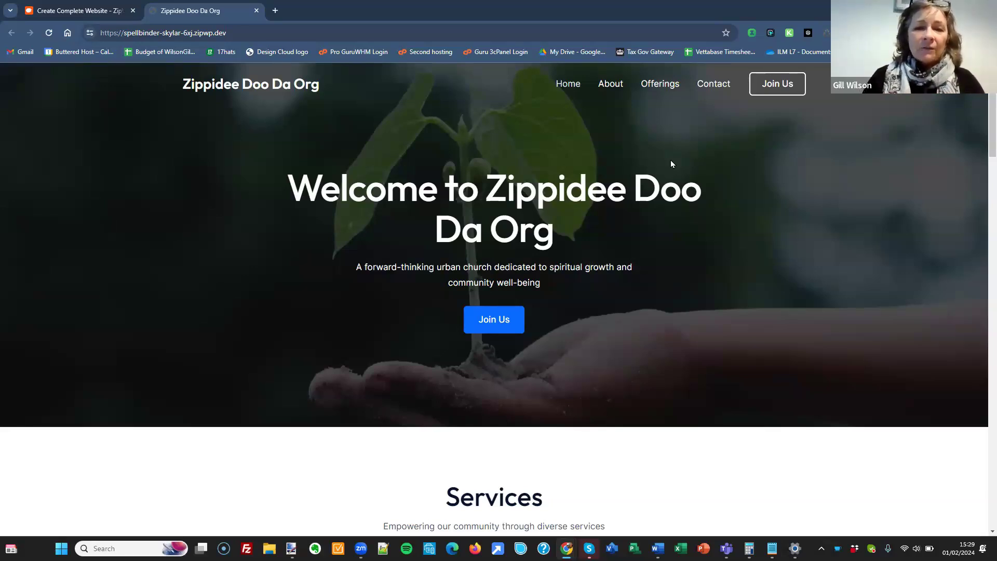
scroll(671, 160, "down", 1)
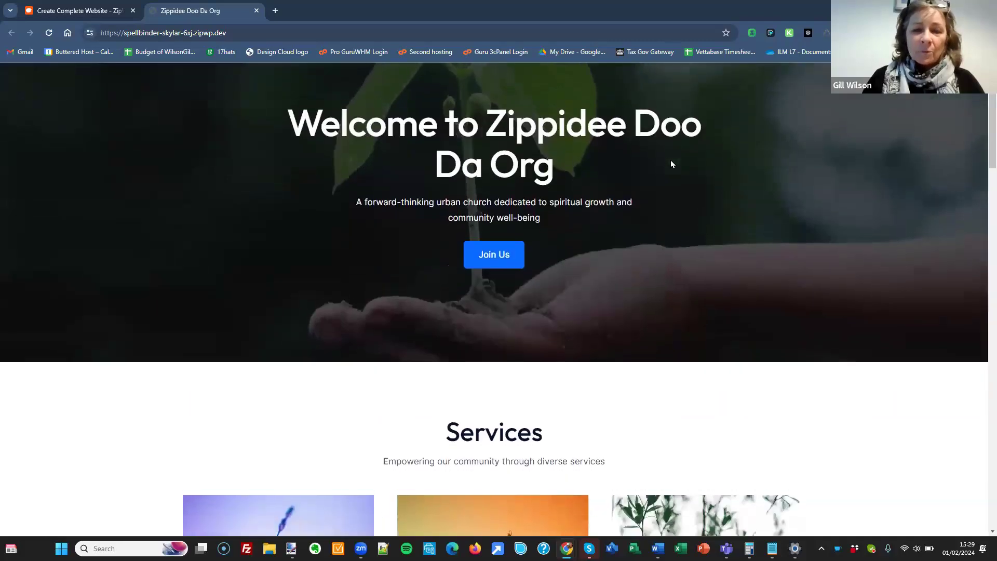
scroll(671, 159, "up", 1)
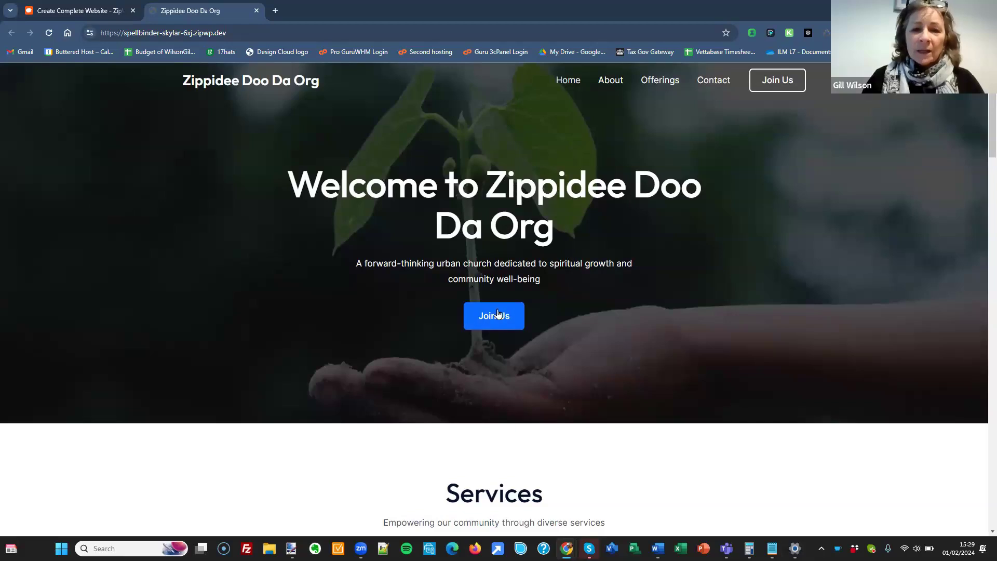
scroll(587, 280, "down", 1)
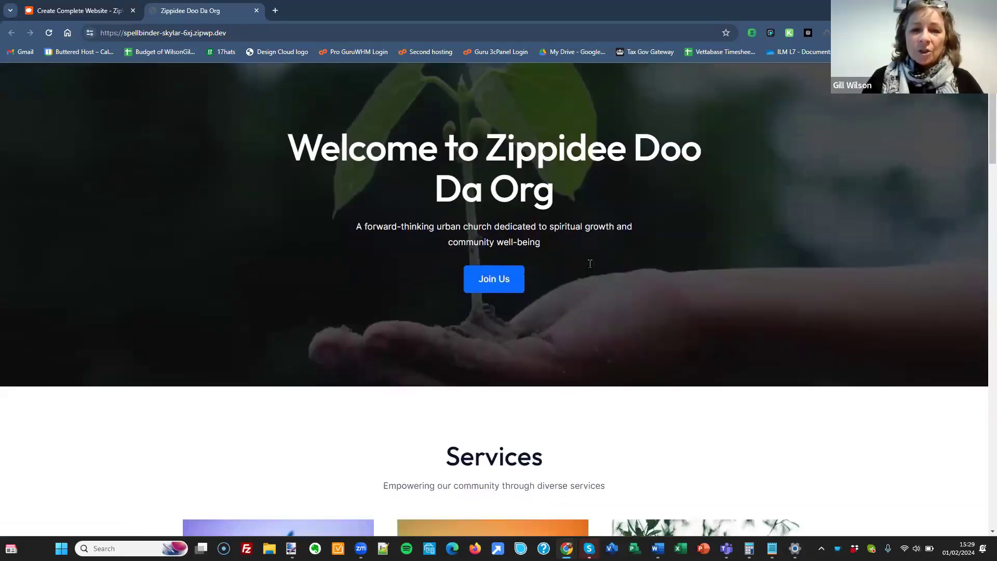
scroll(590, 265, "down", 1)
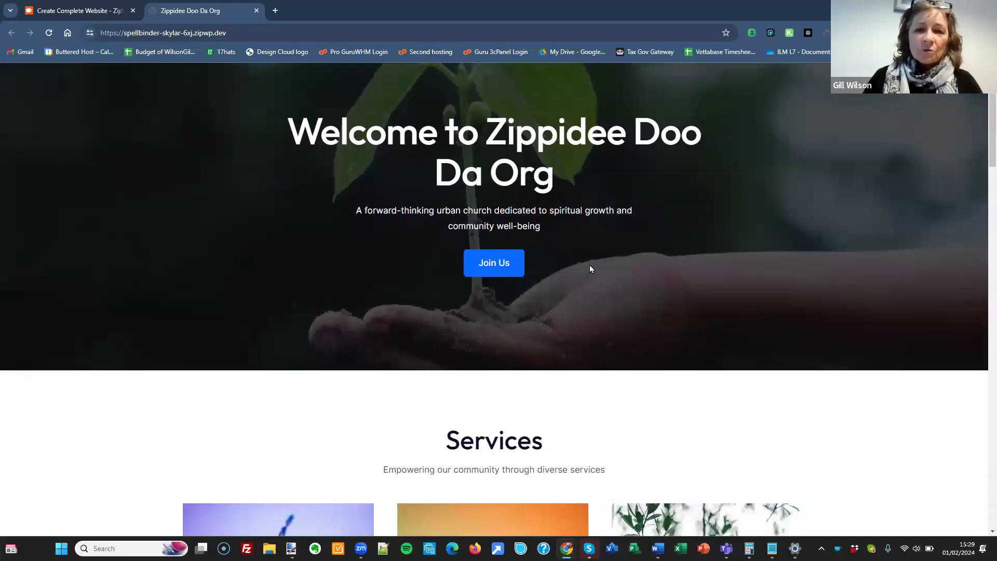
scroll(590, 268, "down", 4)
scroll(590, 268, "up", 4)
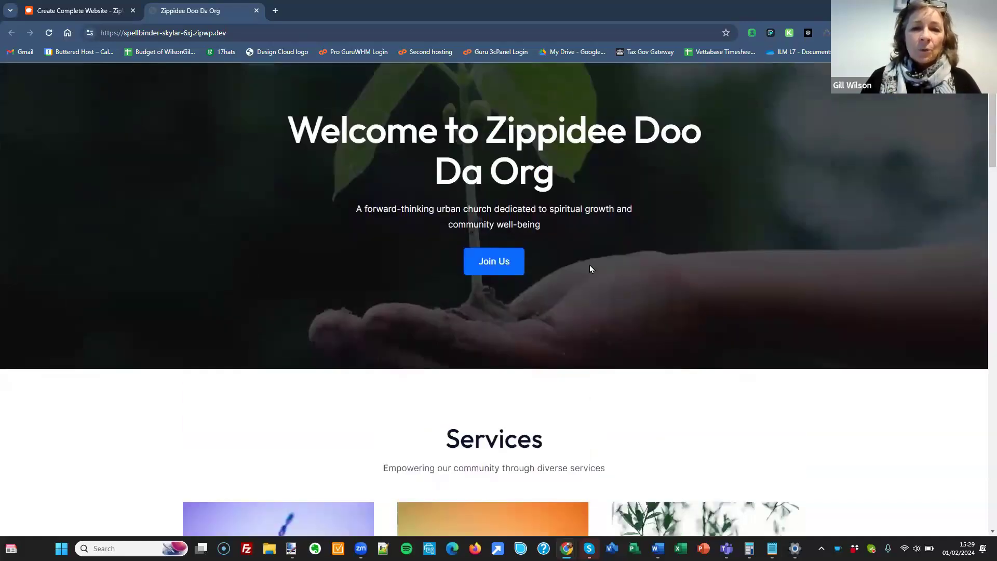
scroll(589, 268, "down", 3)
scroll(589, 269, "down", 4)
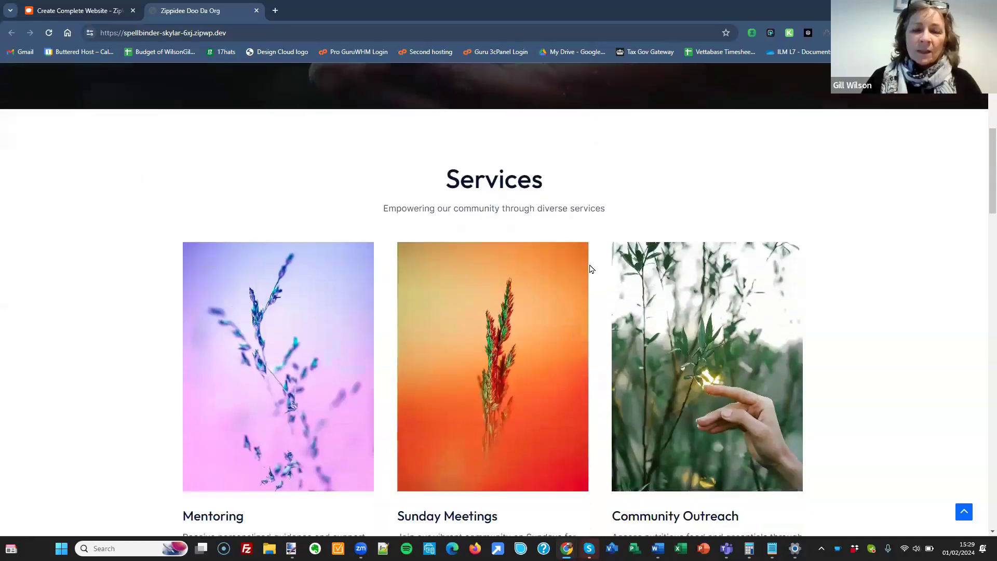
scroll(589, 268, "down", 1)
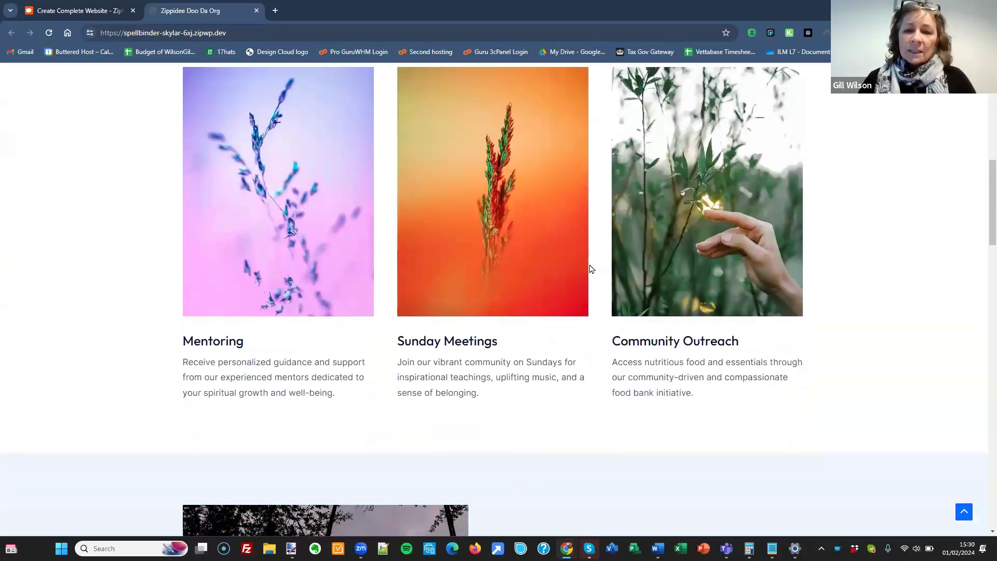
scroll(589, 269, "down", 3)
scroll(590, 269, "down", 3)
scroll(589, 268, "up", 4)
scroll(589, 268, "down", 5)
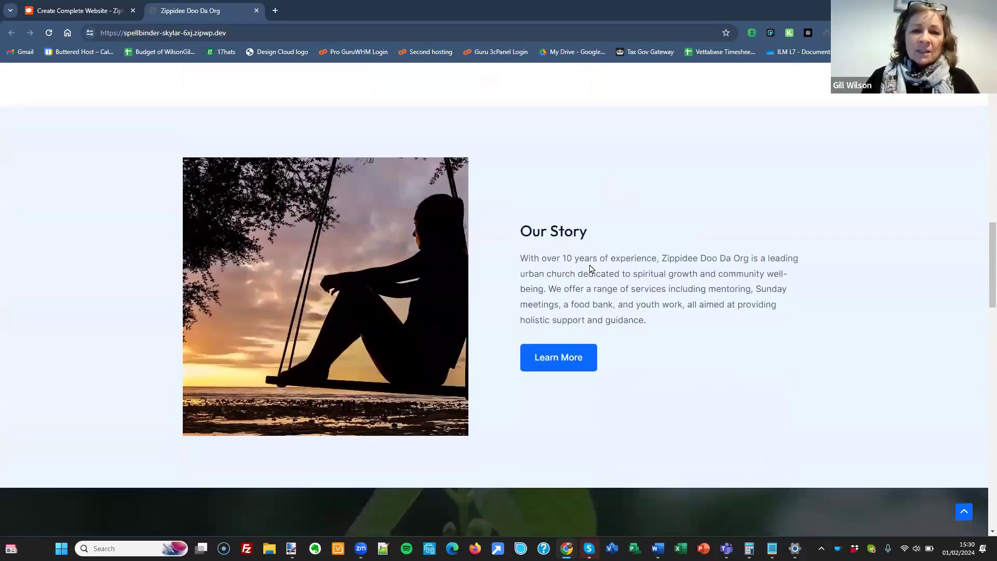
scroll(589, 269, "down", 1)
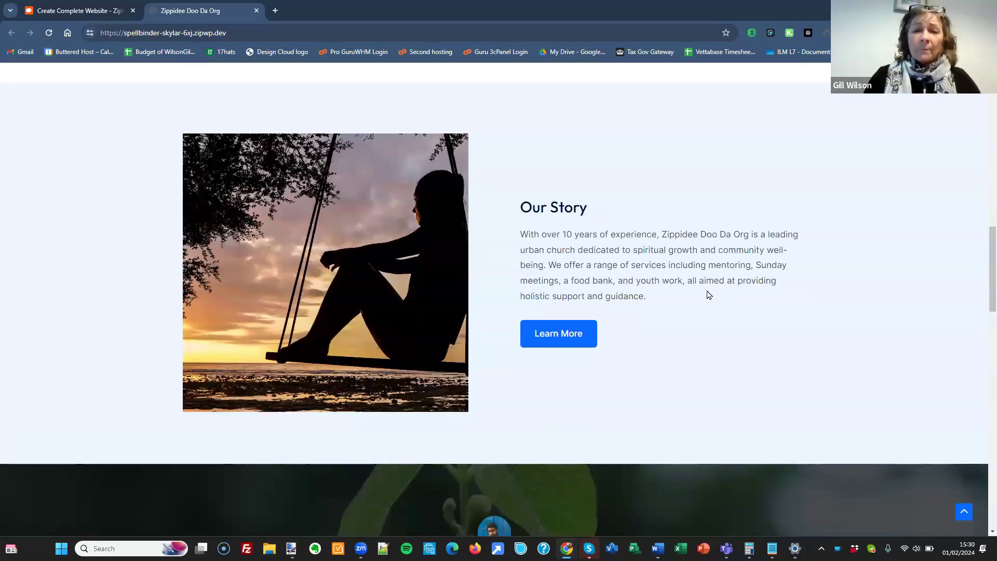
scroll(709, 295, "down", 2)
scroll(708, 295, "up", 2)
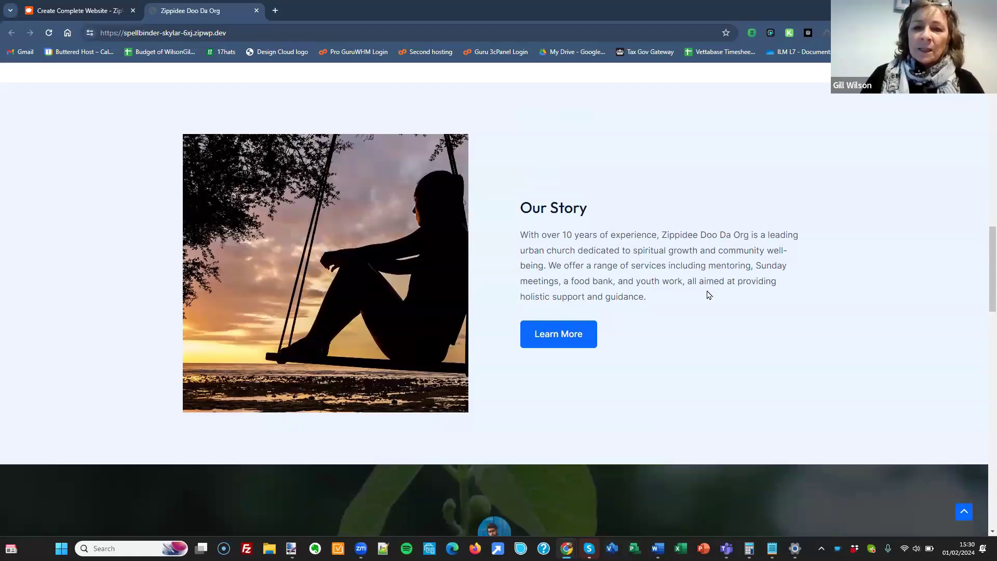
scroll(709, 295, "down", 3)
scroll(709, 295, "down", 5)
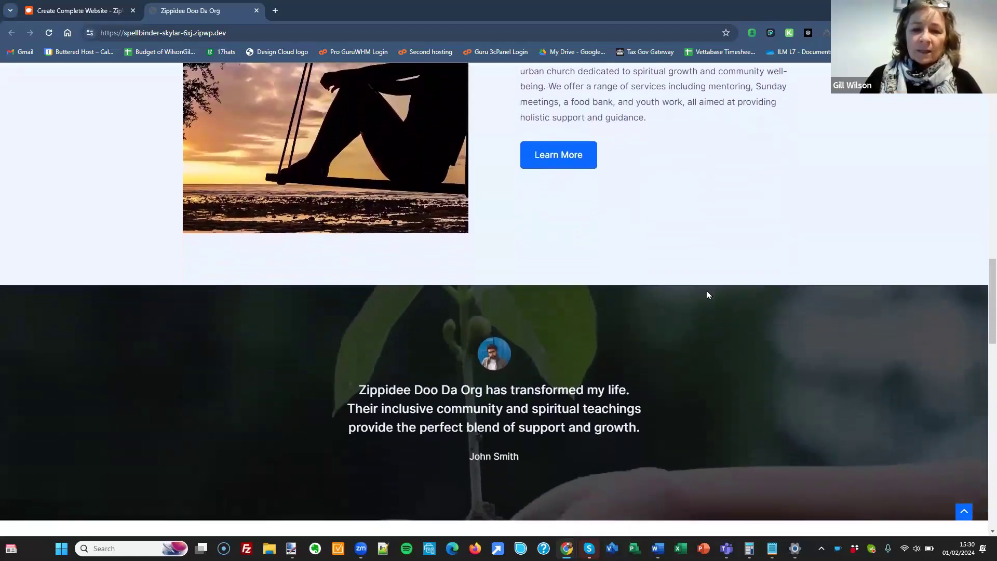
scroll(709, 295, "down", 5)
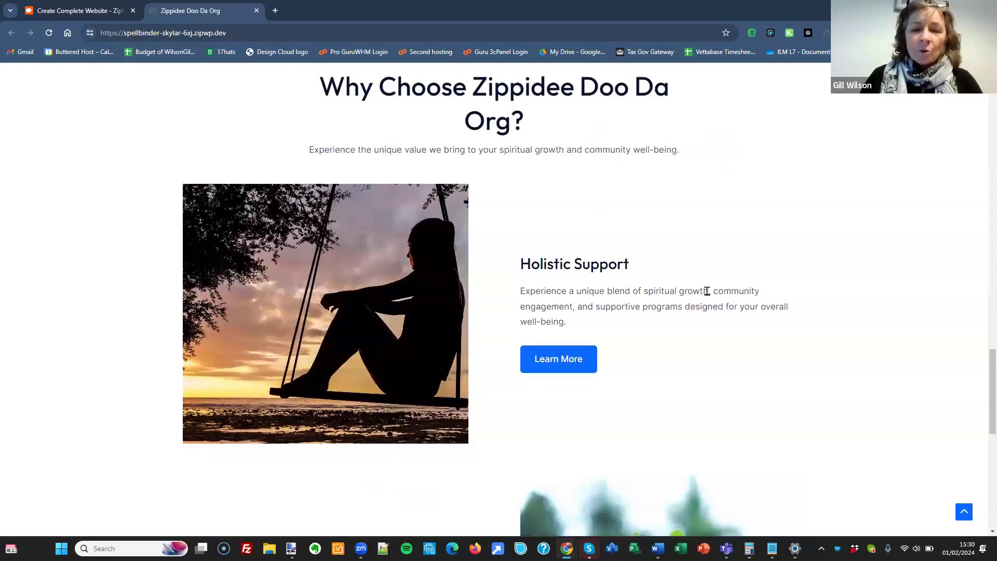
scroll(706, 290, "down", 4)
scroll(706, 290, "down", 5)
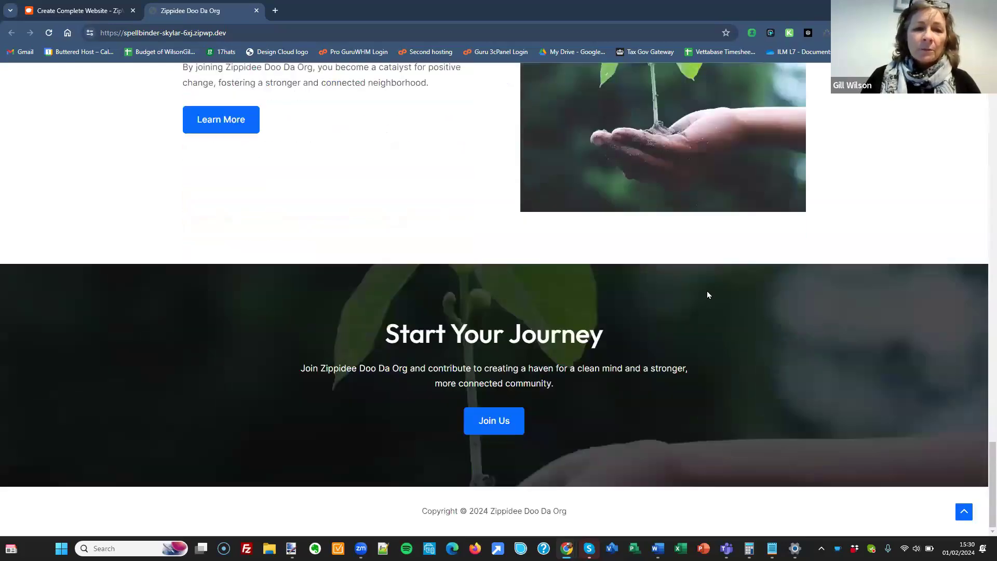
scroll(711, 372, "up", 20)
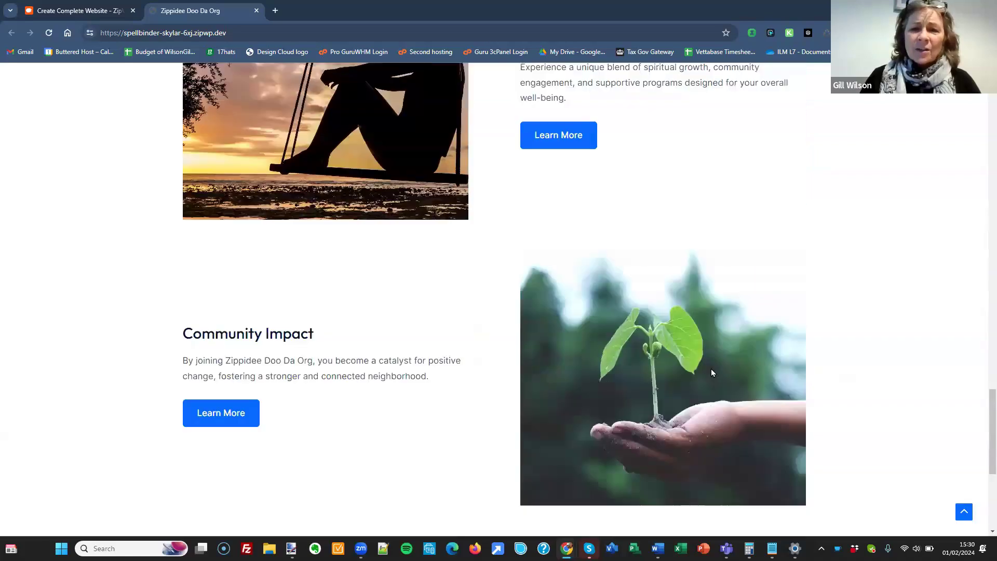
scroll(711, 372, "up", 5)
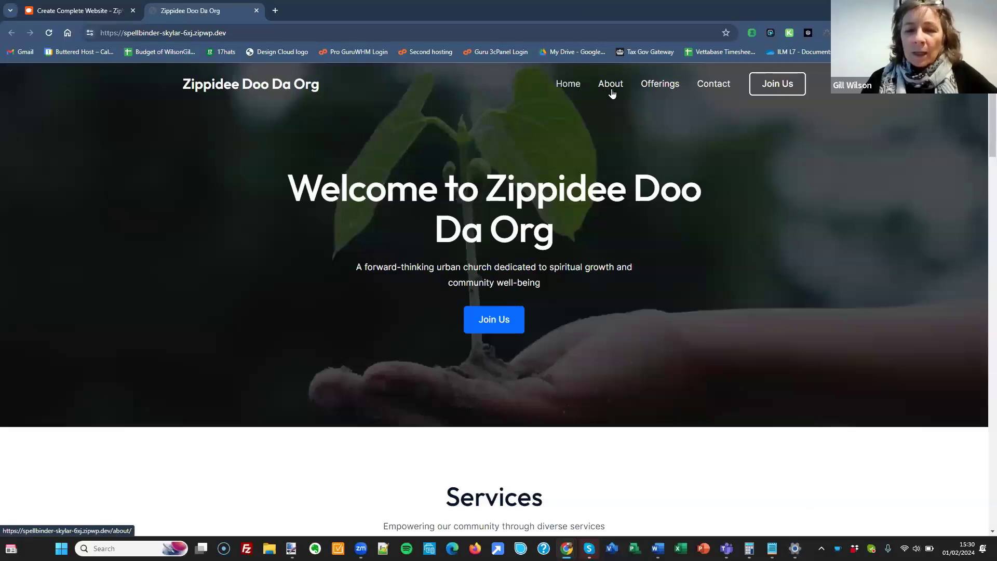
Look through the site's About and Offerings pages
left_click(610, 85)
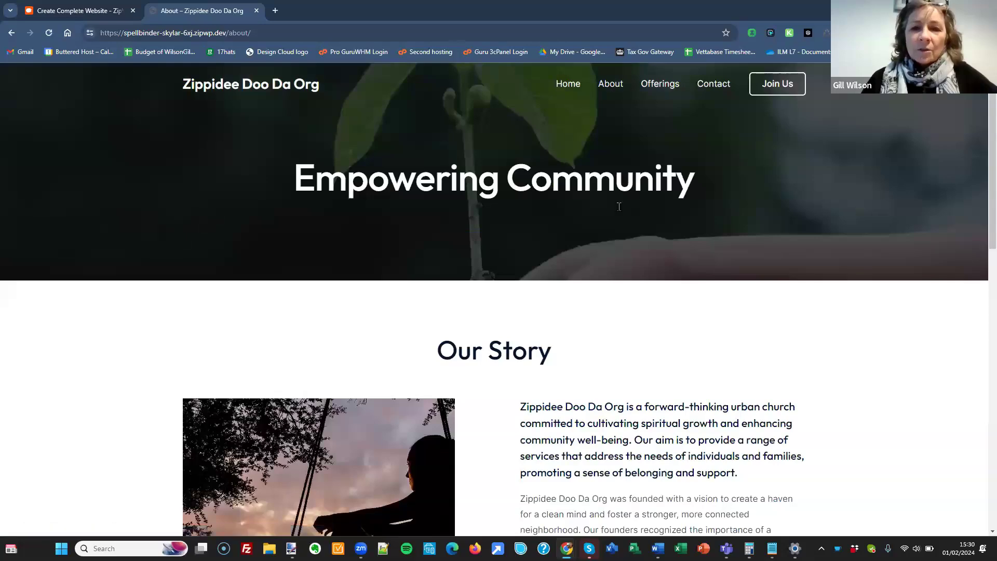
scroll(619, 207, "down", 14)
scroll(619, 207, "up", 9)
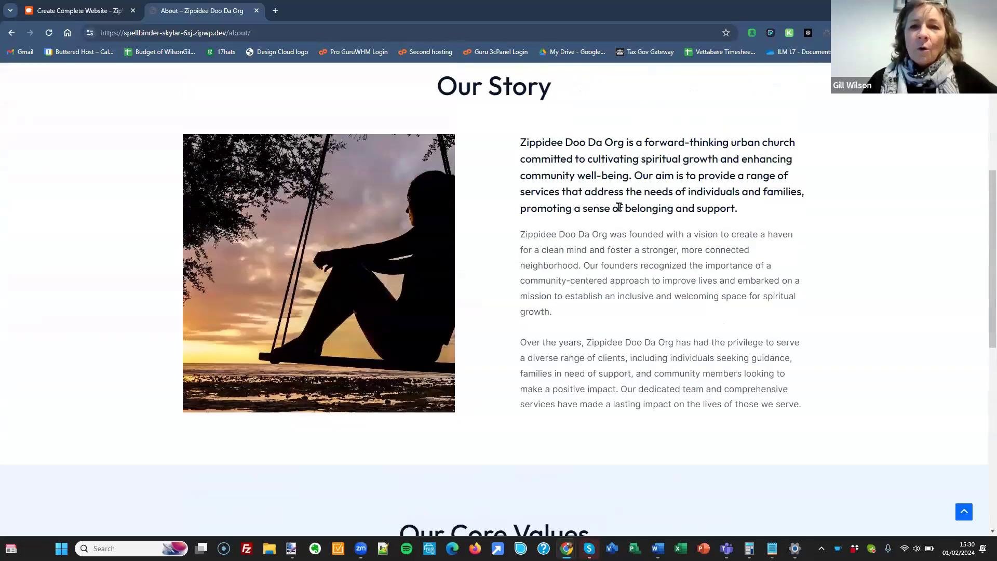
scroll(619, 207, "up", 5)
left_click(663, 89)
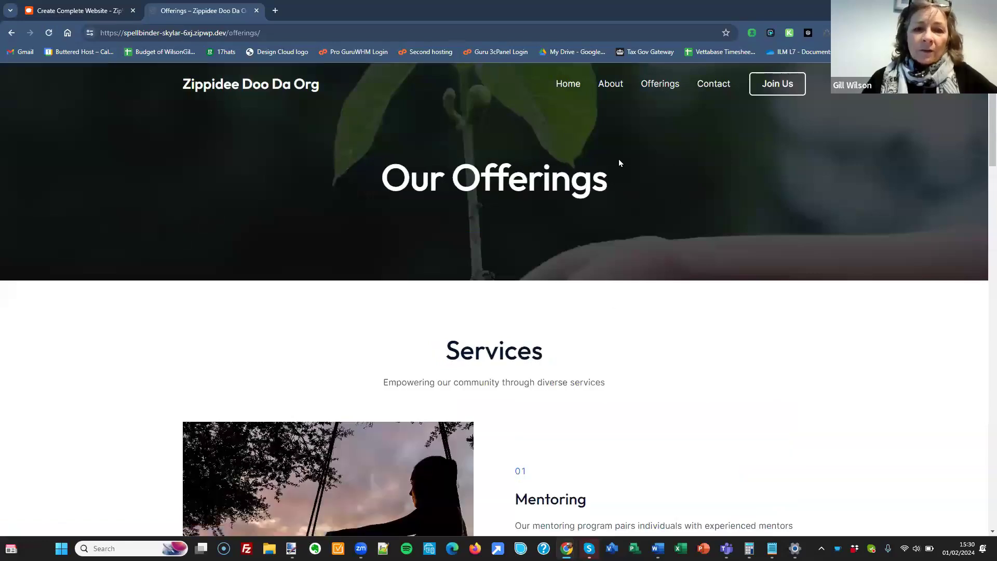
scroll(619, 163, "down", 8)
scroll(618, 162, "up", 8)
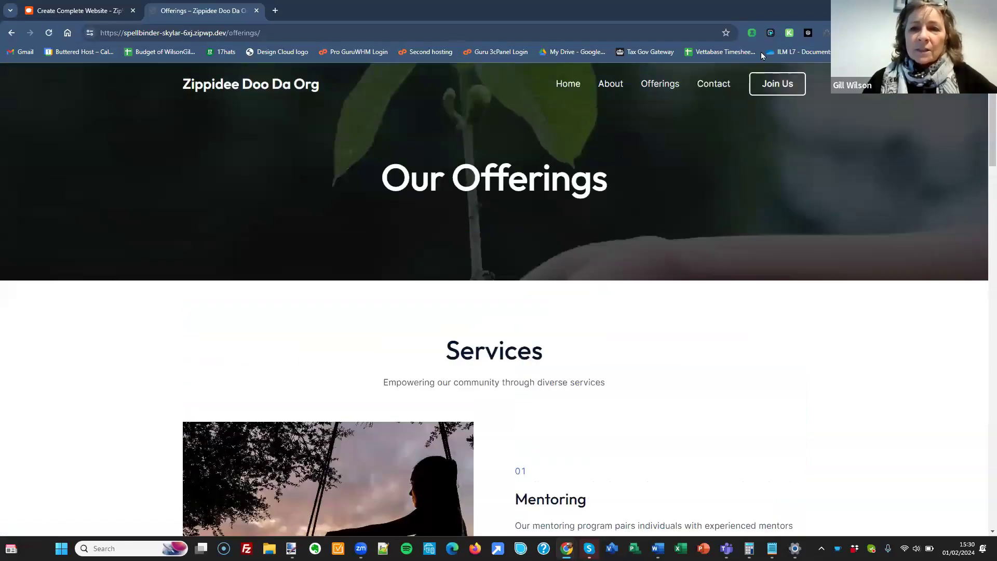
Go to the Contact page through Join Us and review its contact details and form
left_click(778, 87)
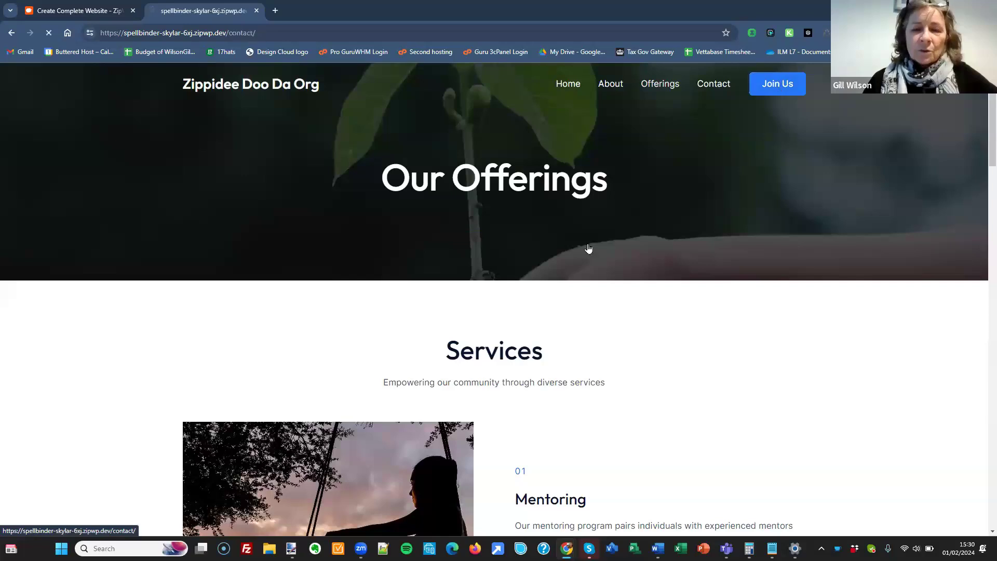
scroll(413, 296, "down", 7)
scroll(413, 296, "up", 6)
scroll(413, 296, "down", 3)
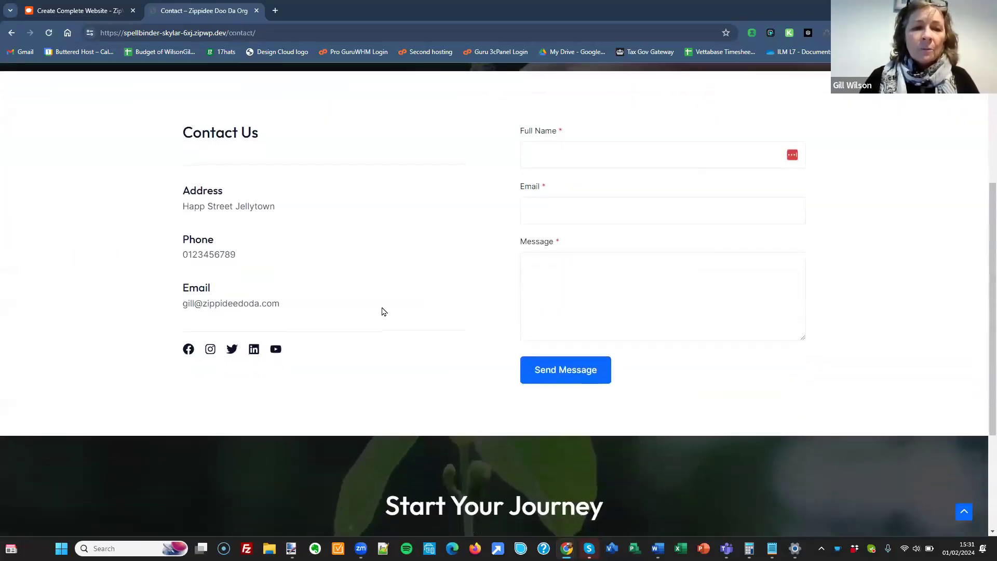
scroll(371, 381, "down", 3)
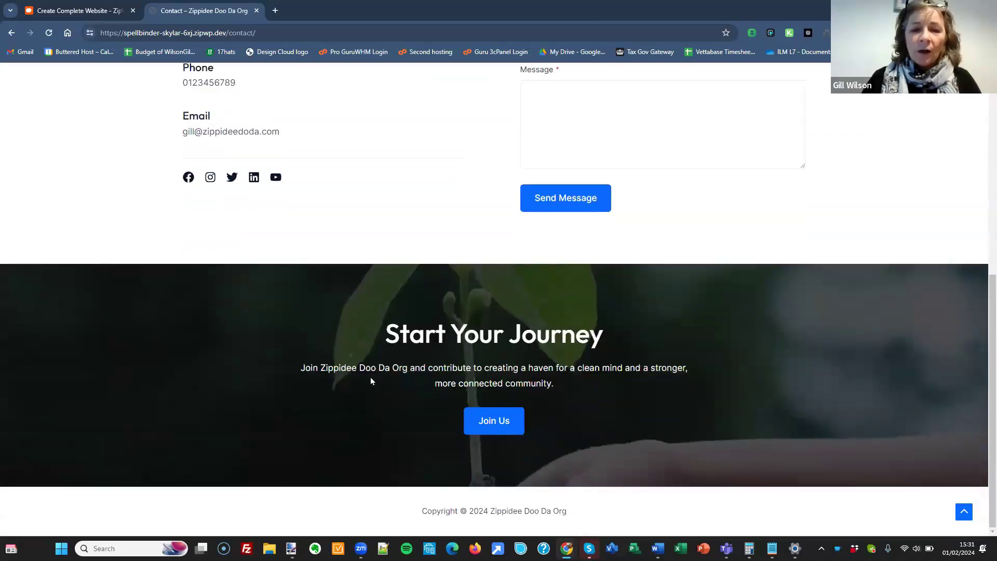
scroll(372, 381, "up", 7)
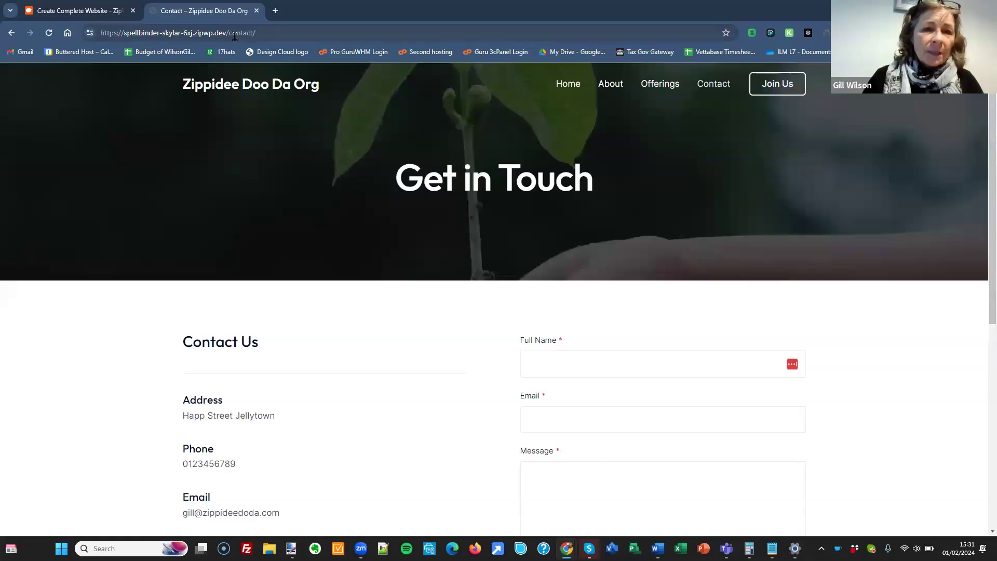
Change the site address to /admin to reach the WordPress login page
left_click(268, 33)
left_click(297, 35, "shift")
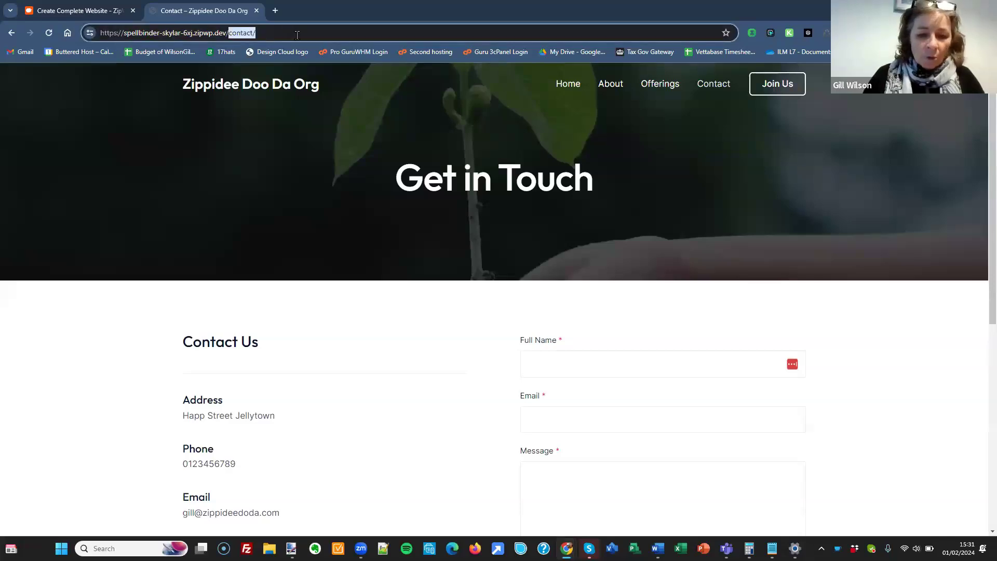
type("admin")
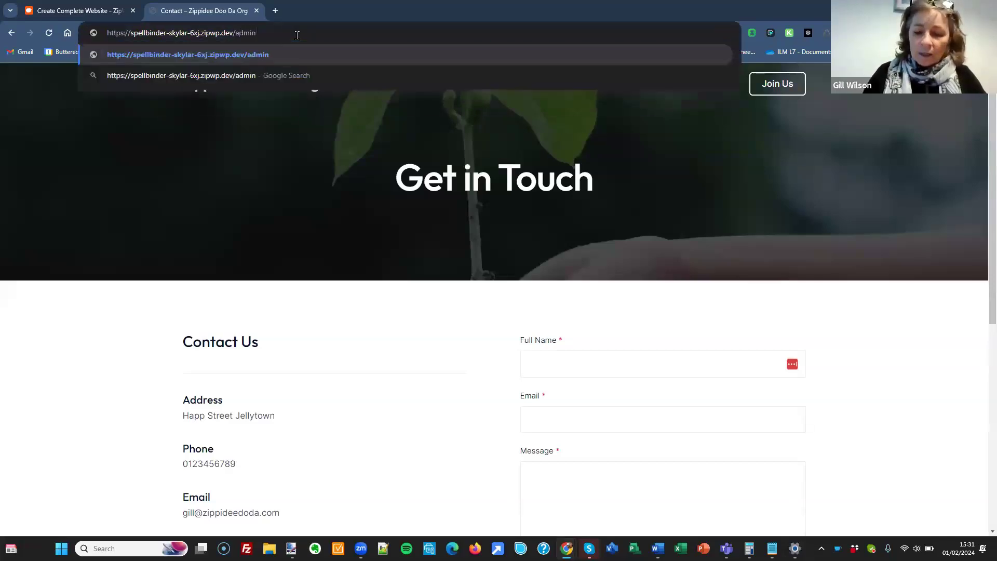
key("Return")
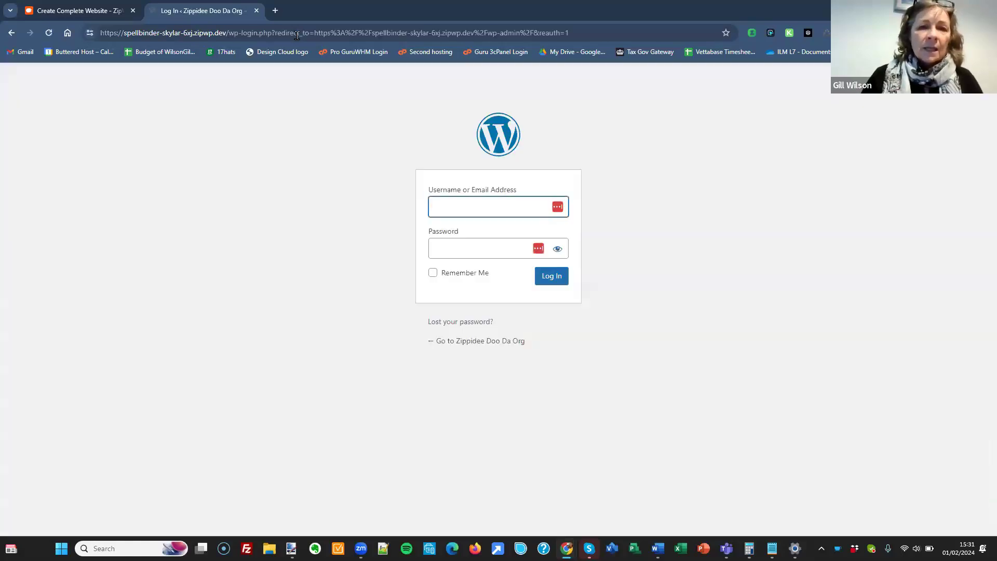
Paste the ZipWP-provided username and password into the login form and submit, which fails
left_click(60, 15)
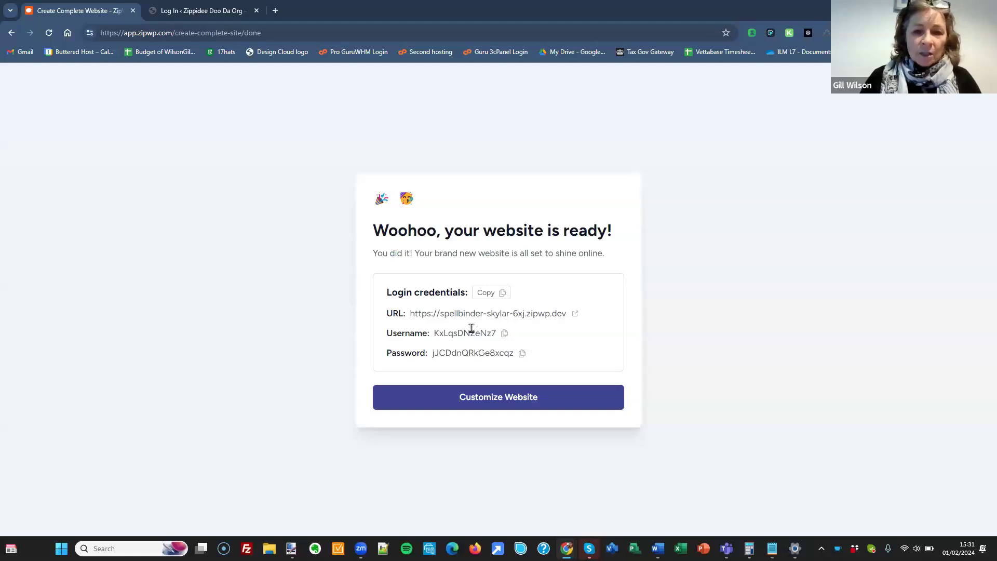
left_click(201, 11)
left_click(497, 211)
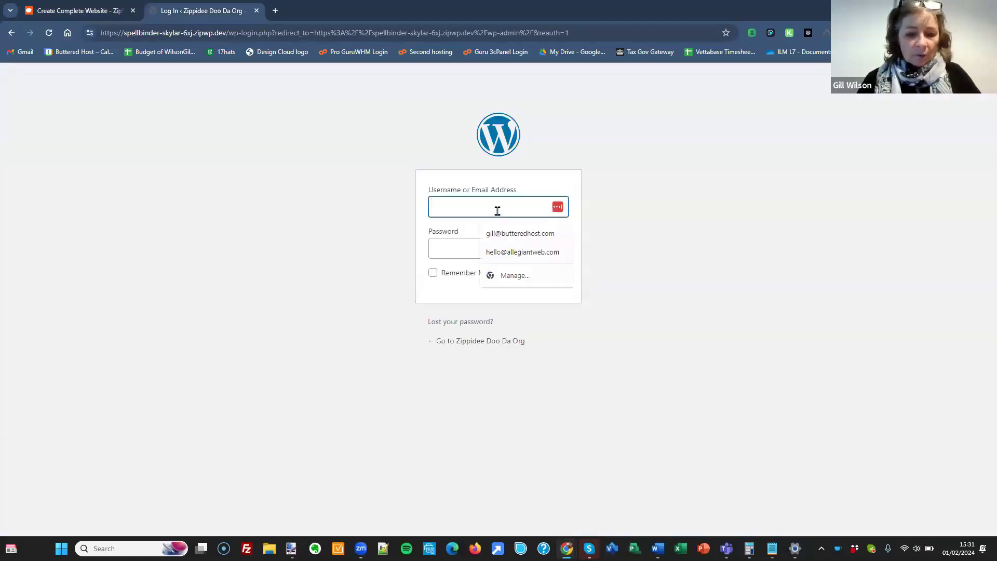
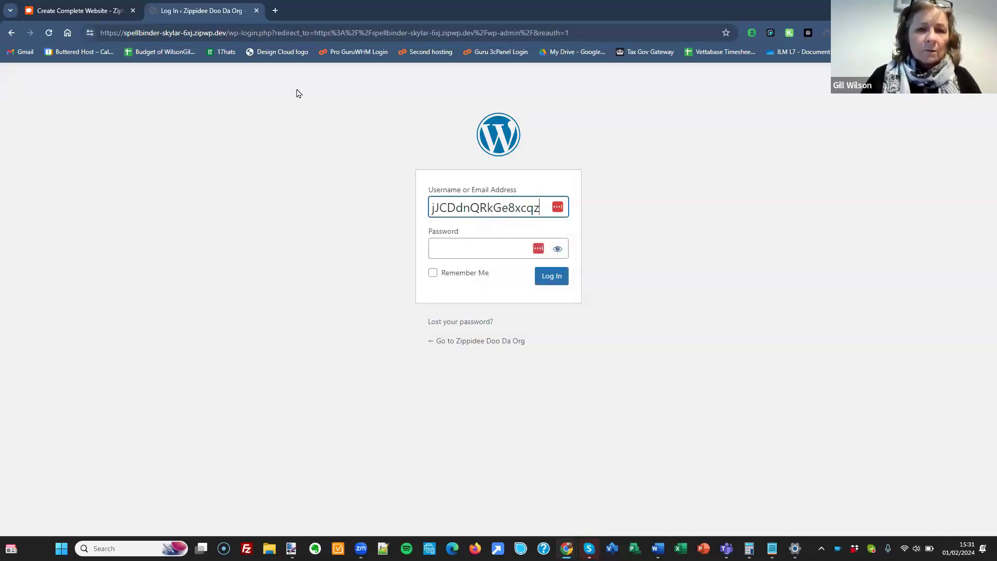
left_click(54, 9)
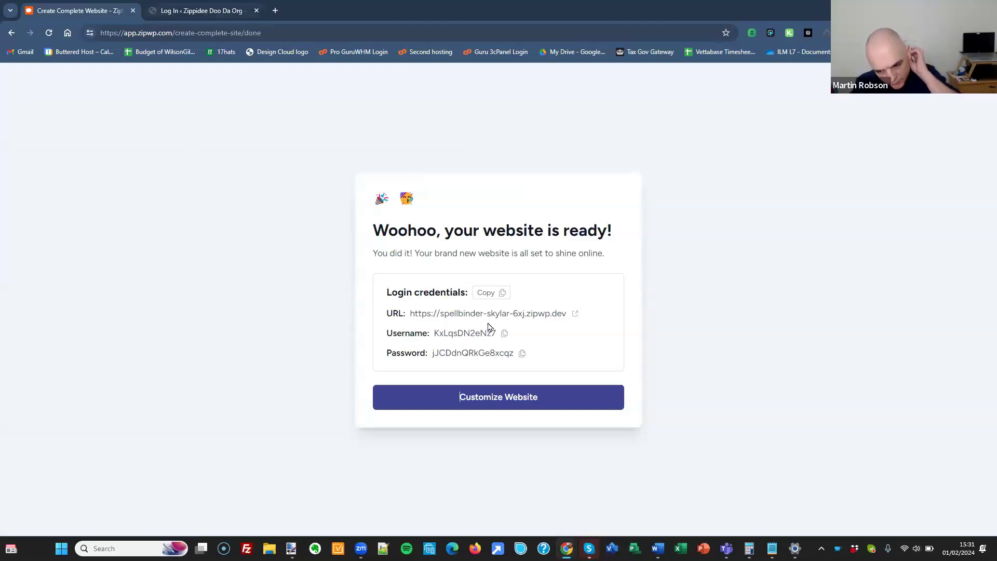
left_click(189, 15)
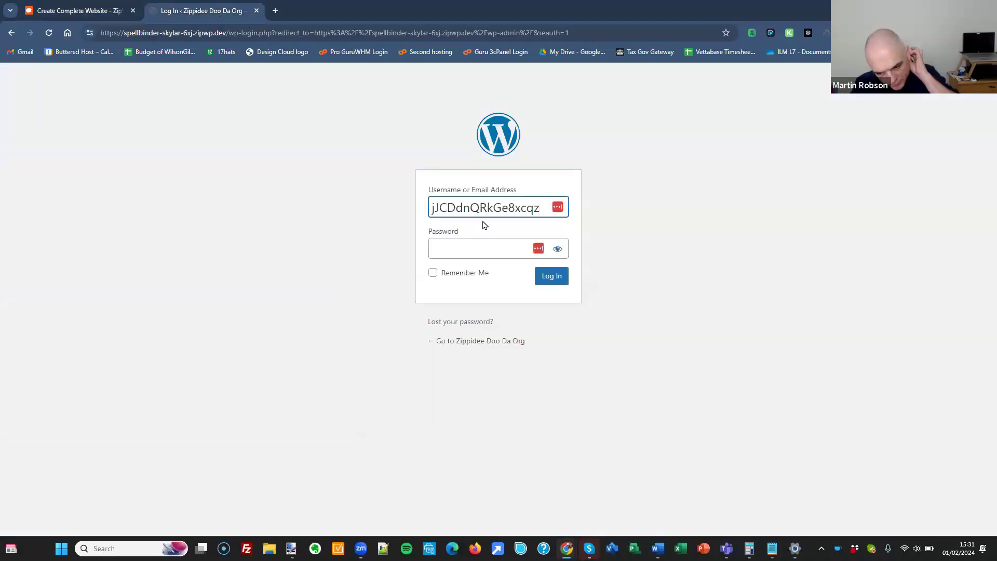
left_click(459, 248)
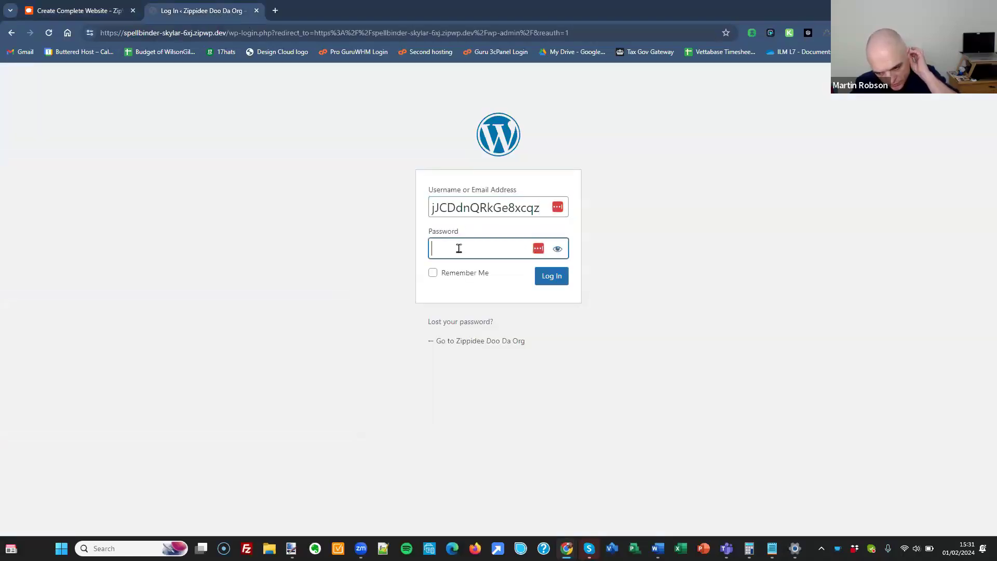
key("ctrl+v")
left_click(552, 276)
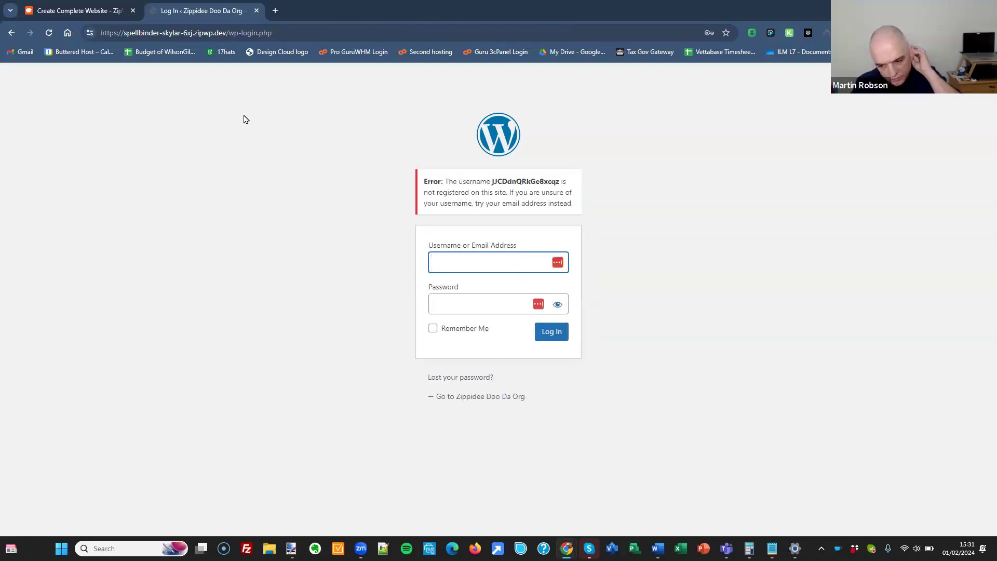
Re-enter the correct username from the credentials page and log in to the Dashboard
left_click(449, 293)
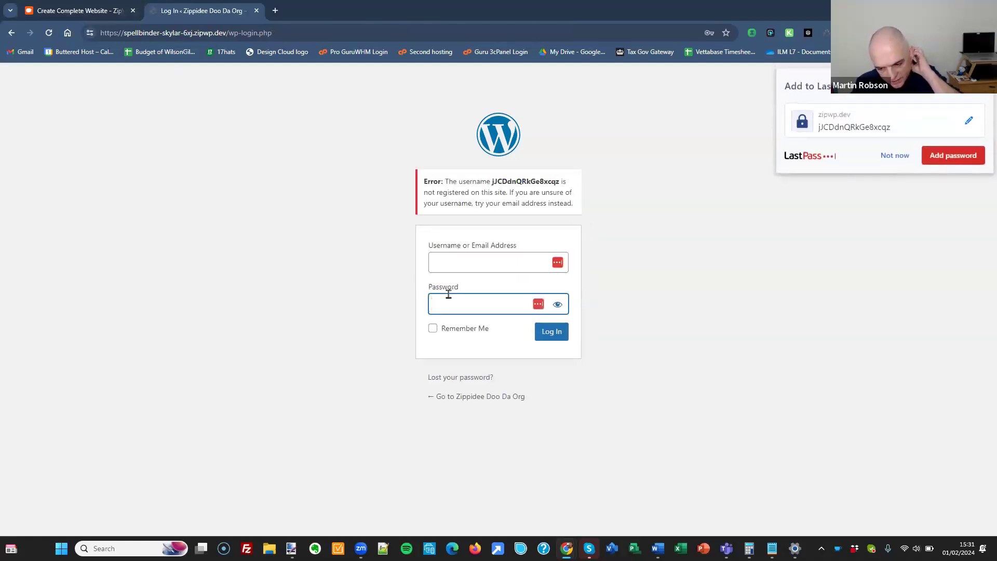
left_click(78, 11)
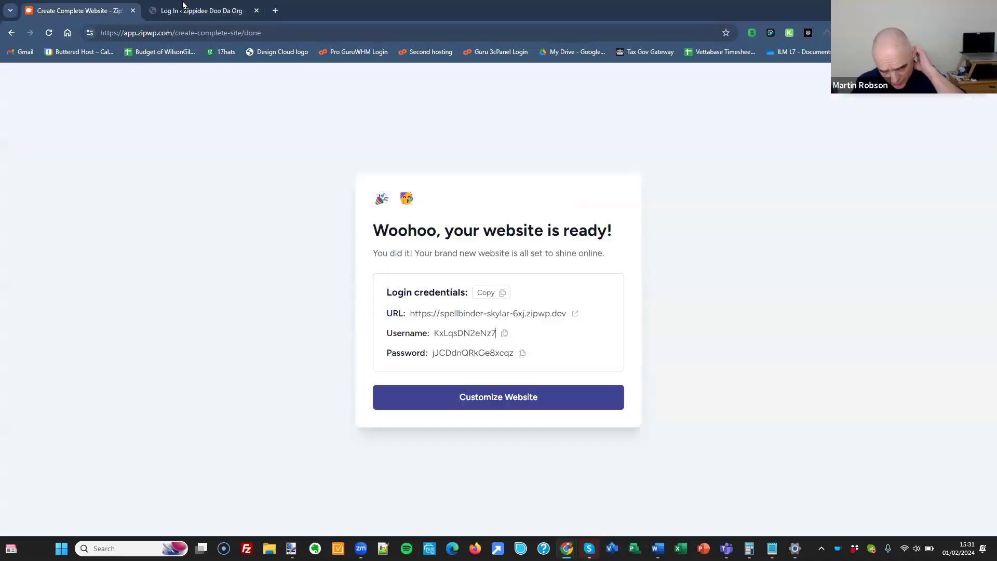
left_click(197, 11)
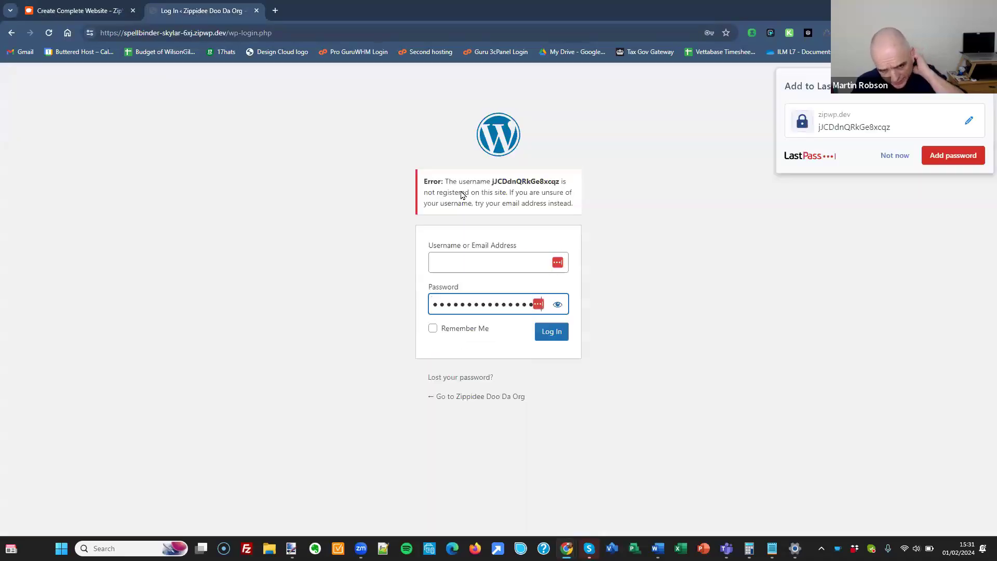
left_click(499, 261)
key("ctrl+v")
left_click(561, 333)
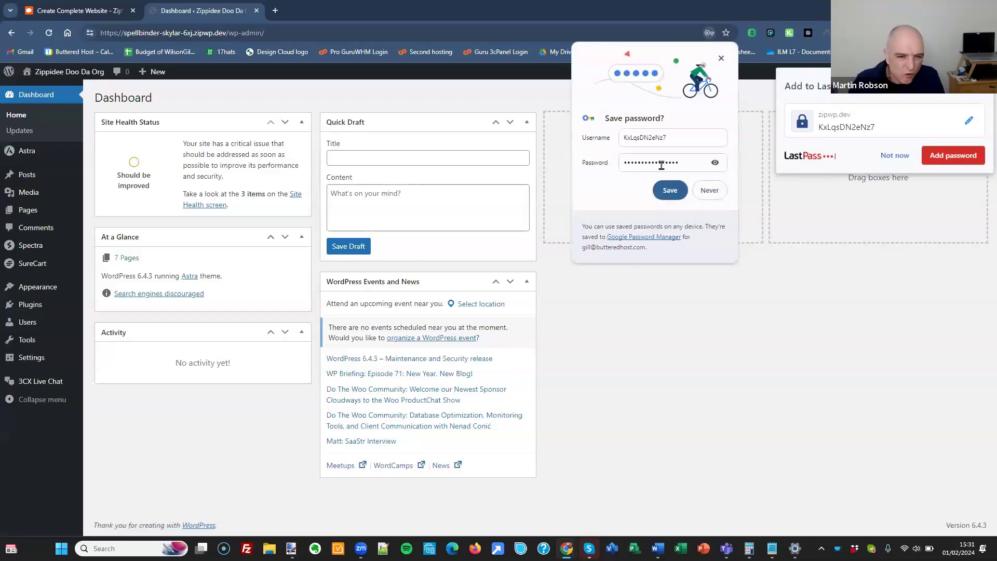
Save the new site's login to Chrome's password manager and to LastPass
left_click(668, 190)
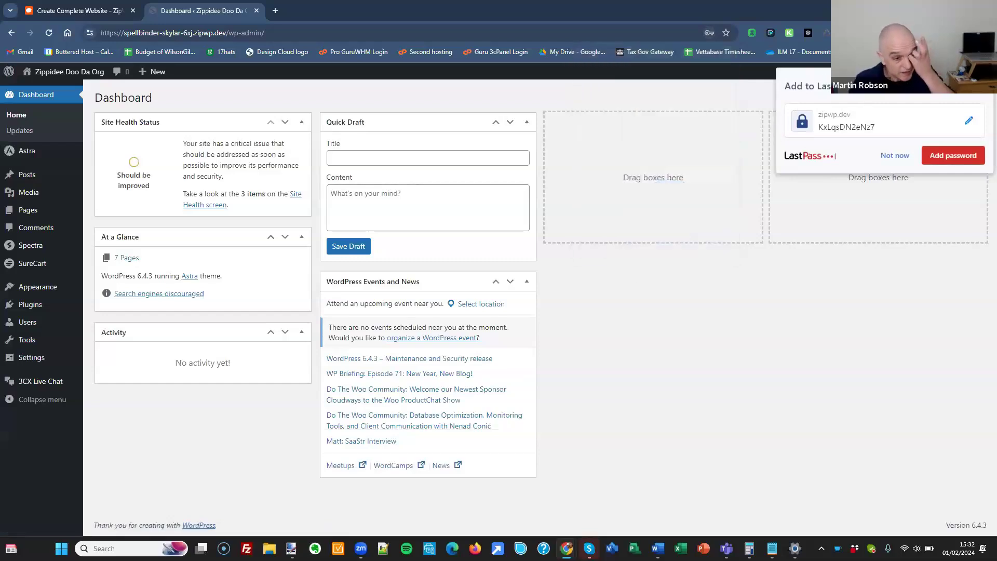
left_click(953, 155)
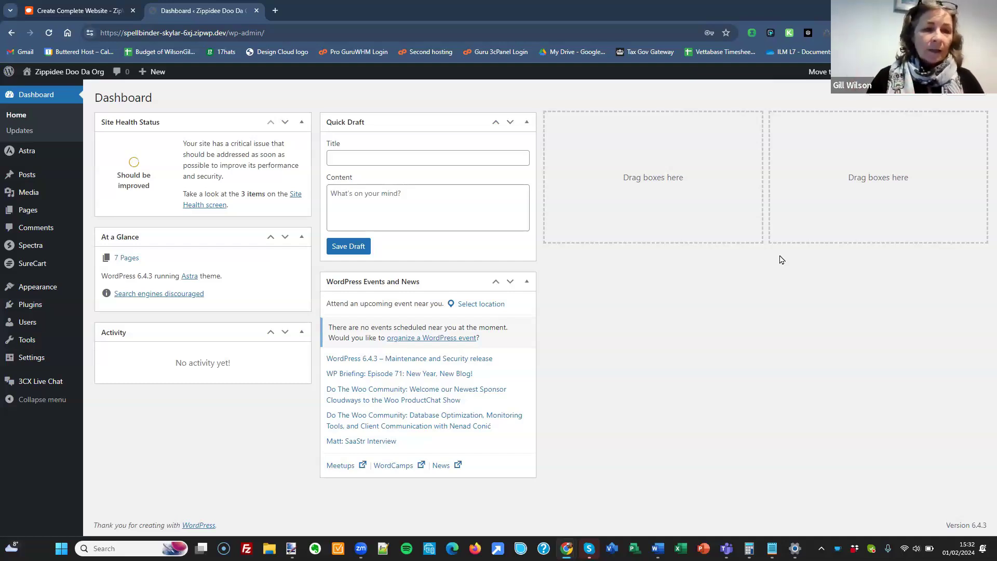
mouse_move(42, 269)
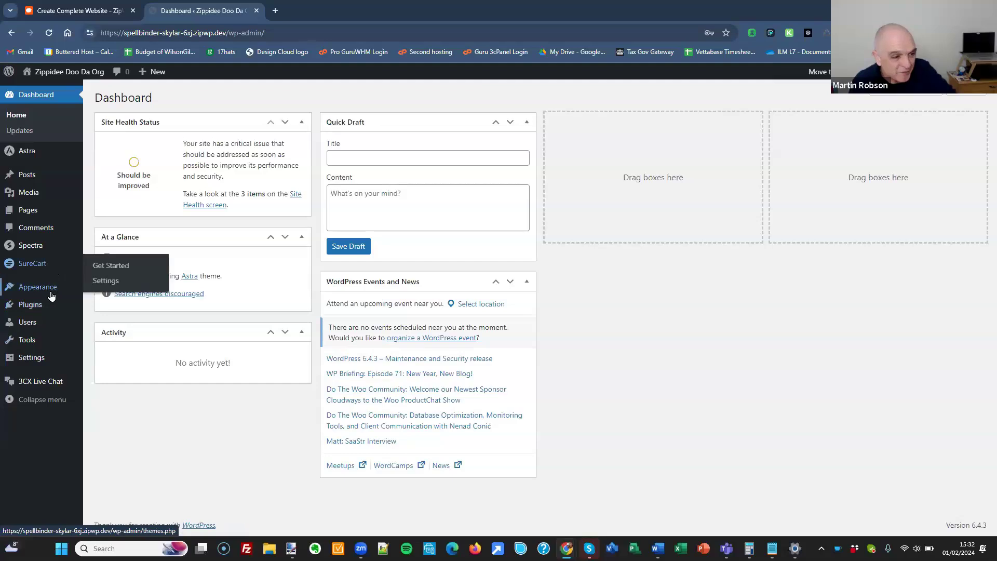
mouse_move(34, 165)
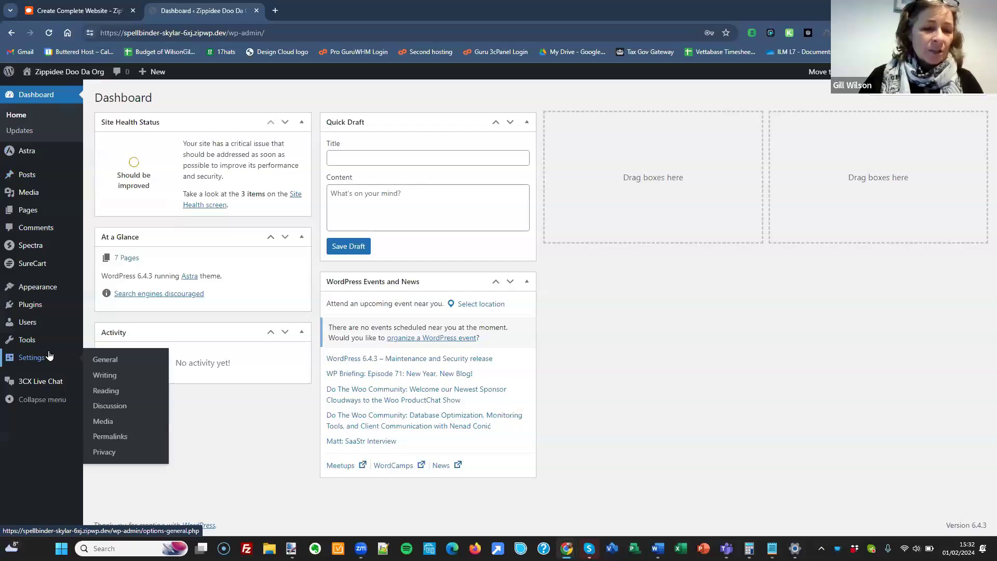
mouse_move(37, 339)
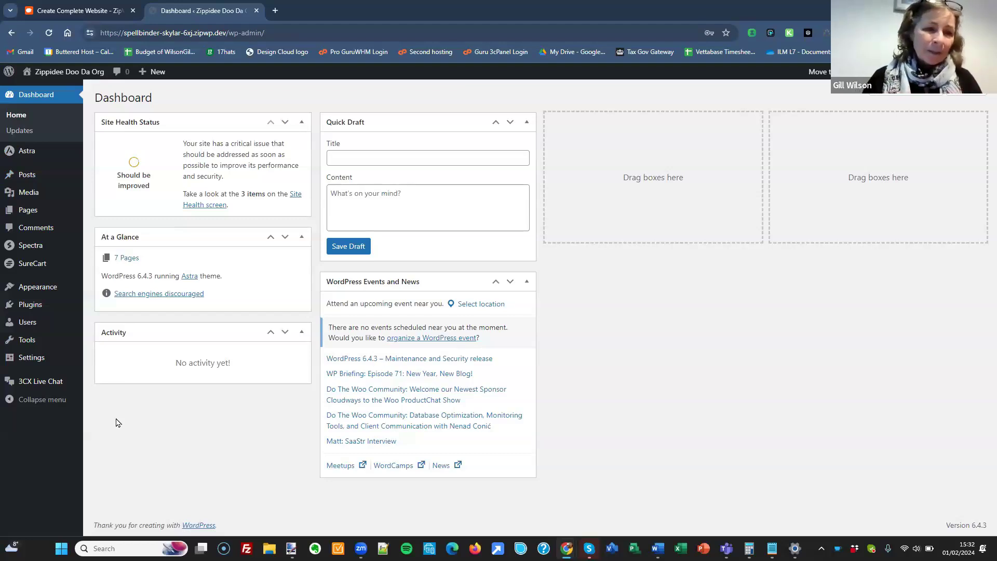
mouse_move(39, 306)
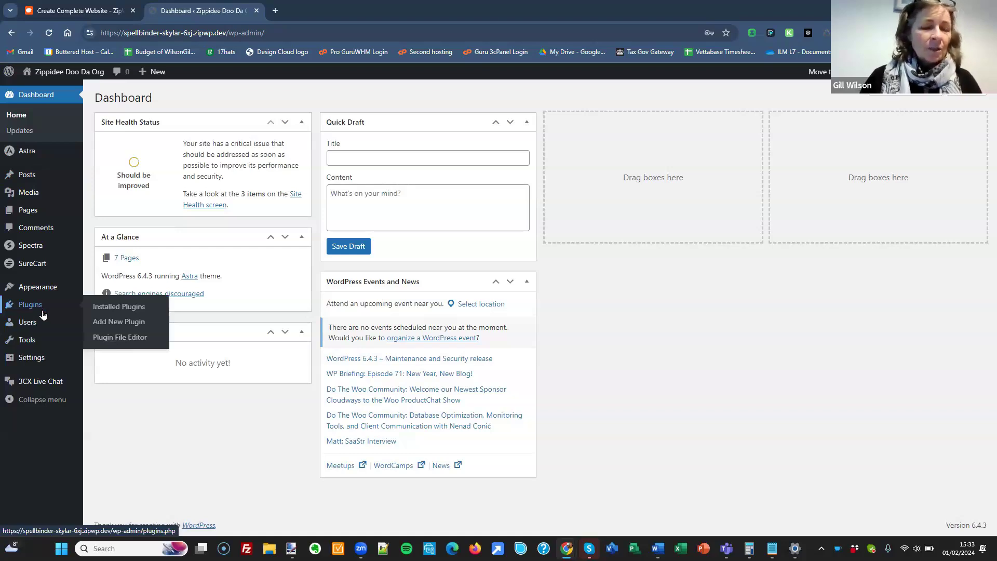
Search plugins for 'all in one', then install and activate All-in-One WP Migration
left_click(115, 313)
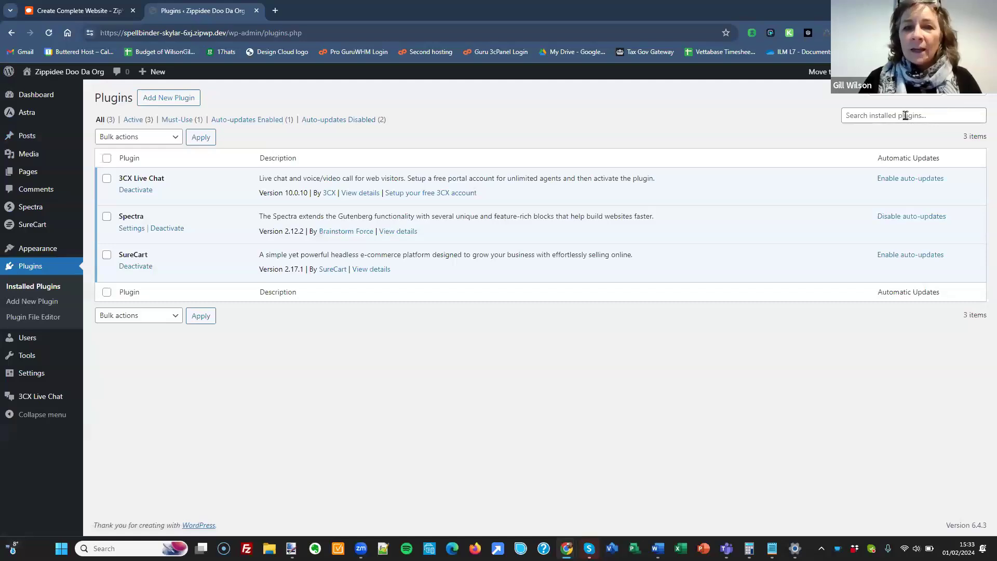
left_click(185, 99)
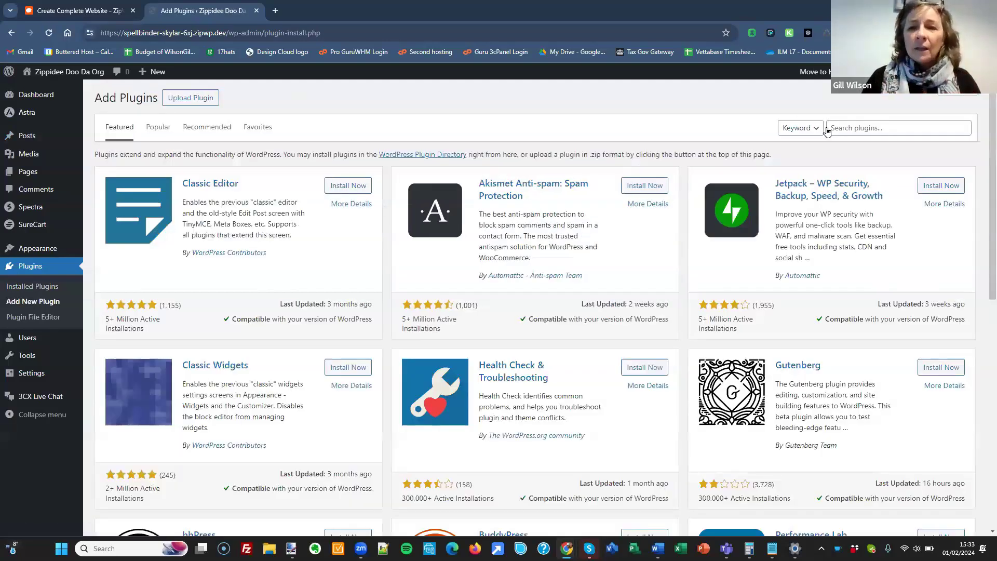
left_click(841, 126)
type("all in ")
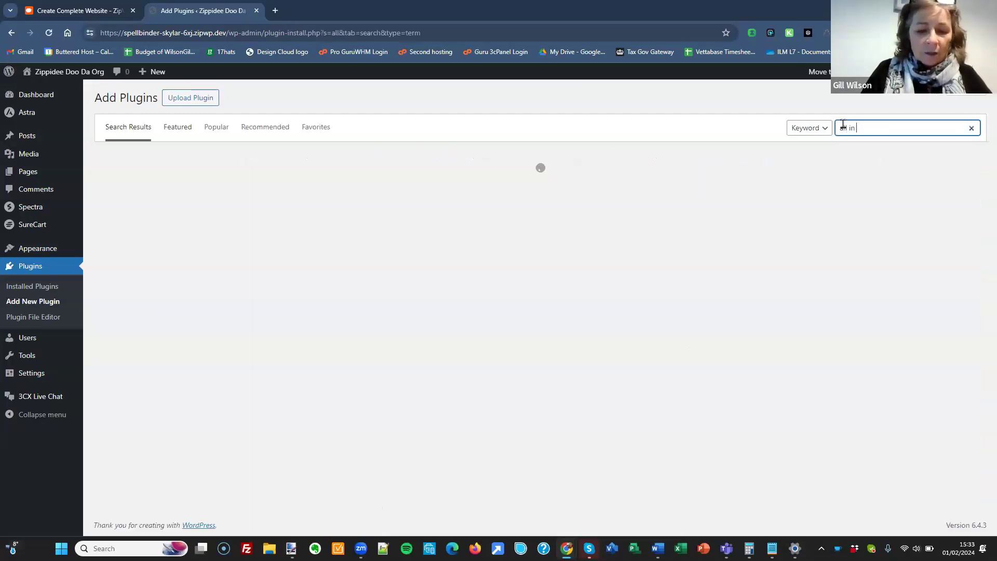
type("one")
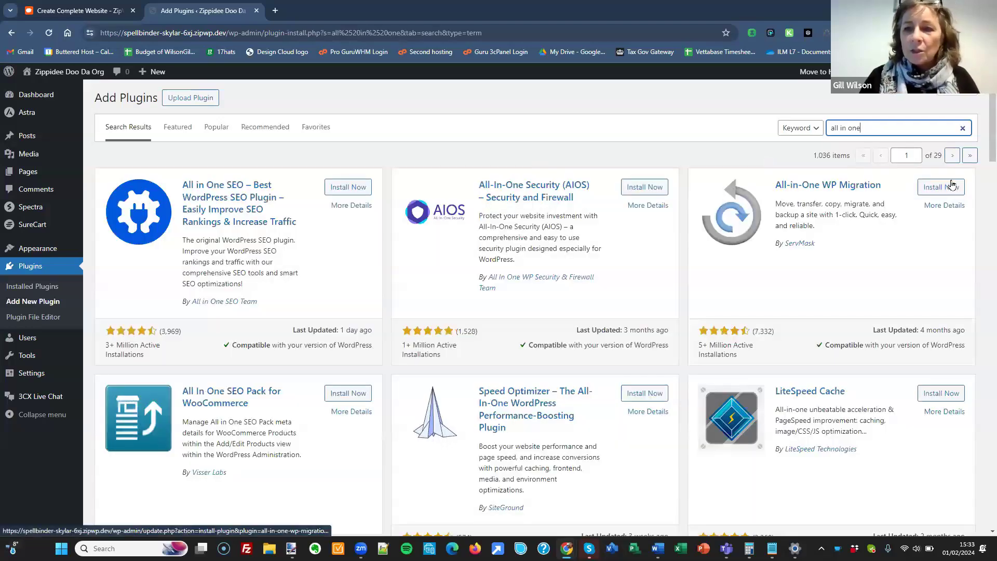
left_click(946, 193)
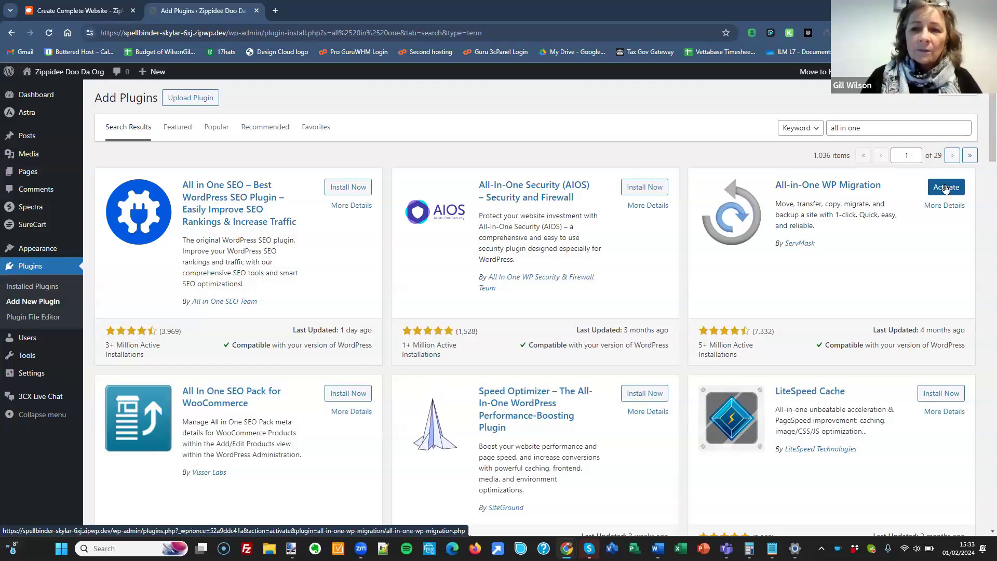
left_click(946, 188)
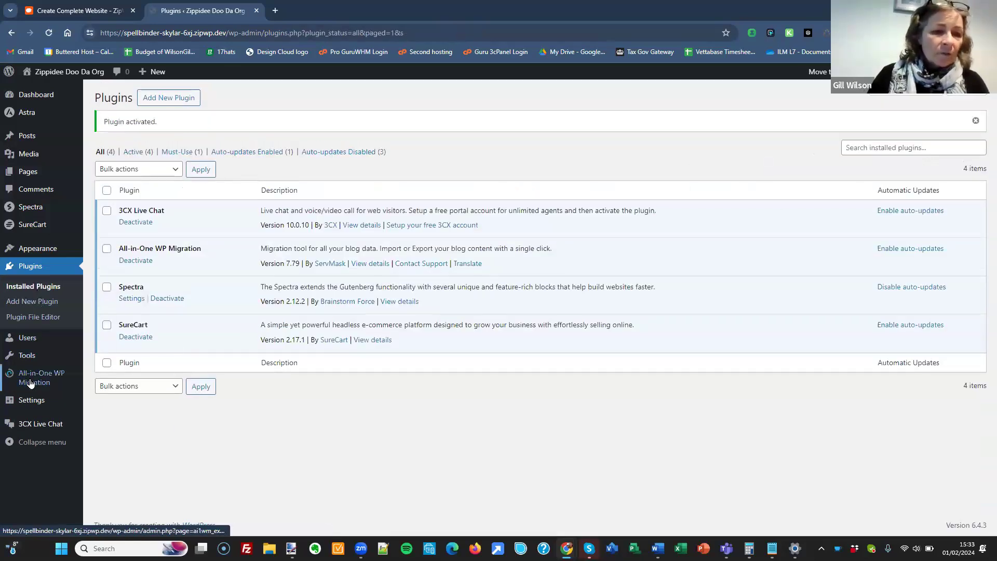
Export the full site to a 190 MB file with All-in-One WP Migration and download it
mouse_move(34, 378)
left_click(108, 377)
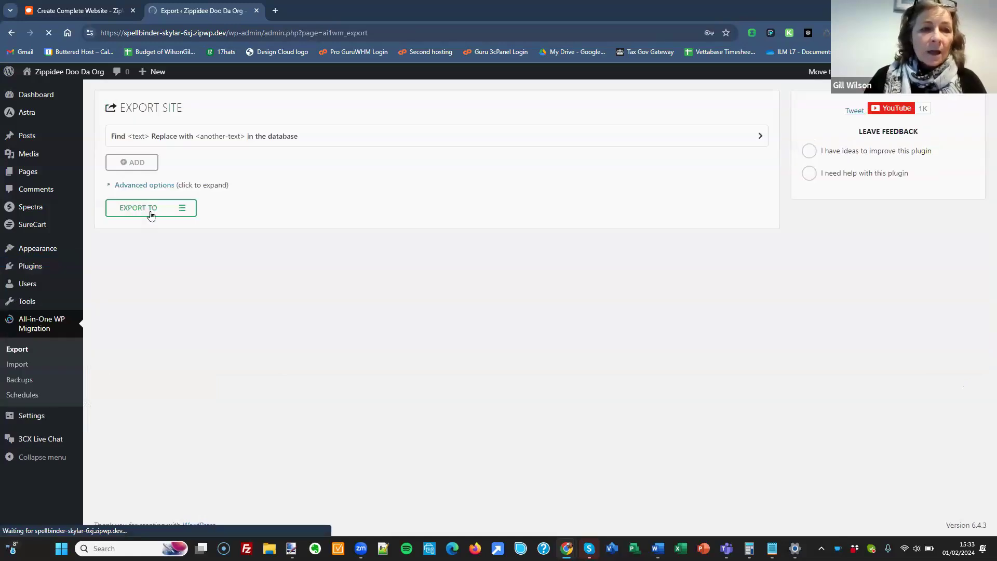
left_click(151, 208)
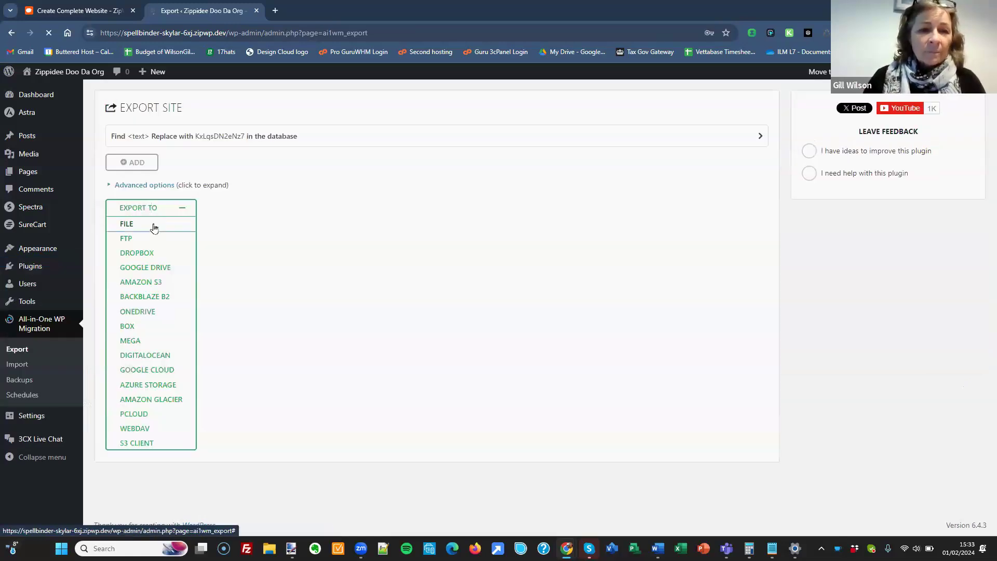
left_click(154, 229)
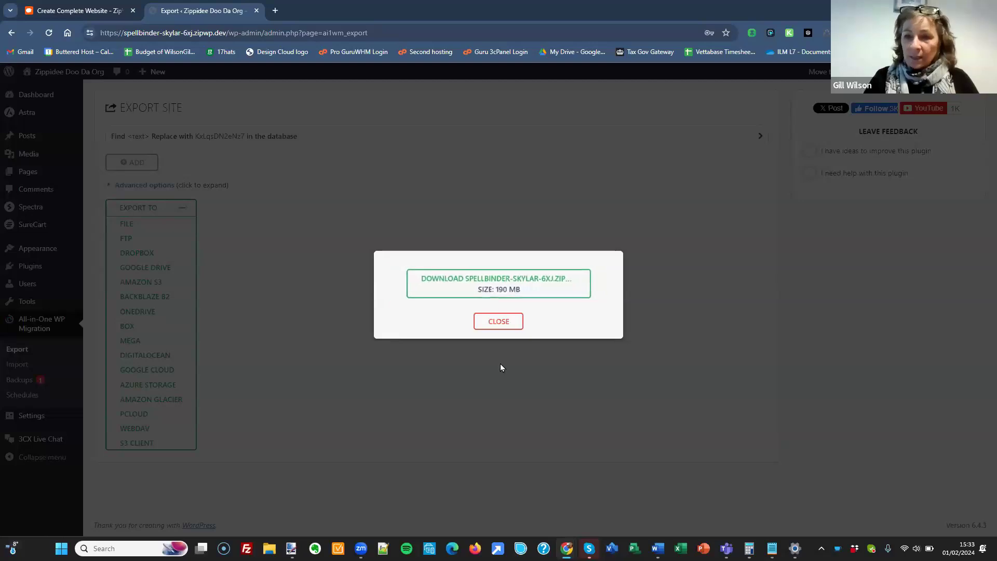
left_click(513, 278)
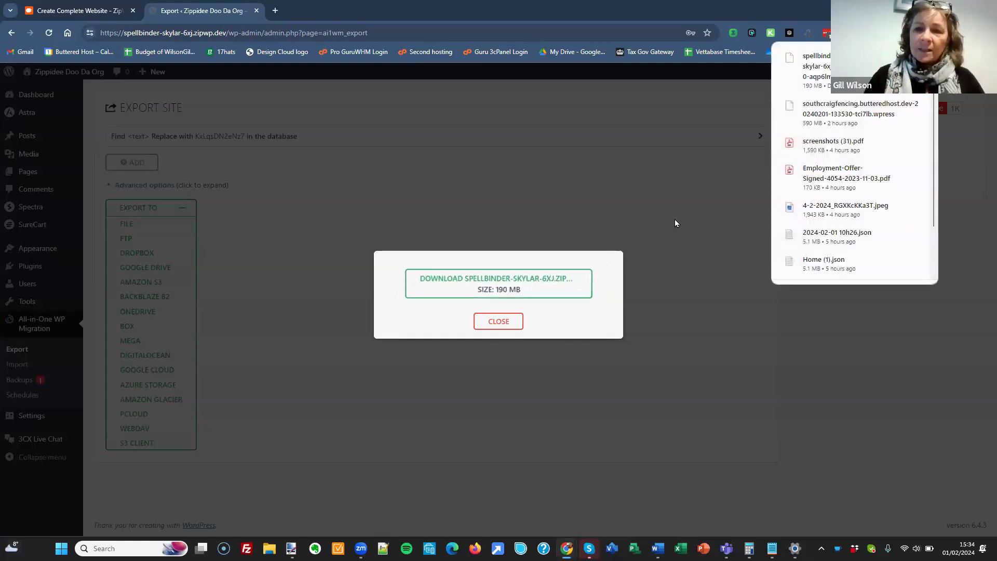
left_click(671, 134)
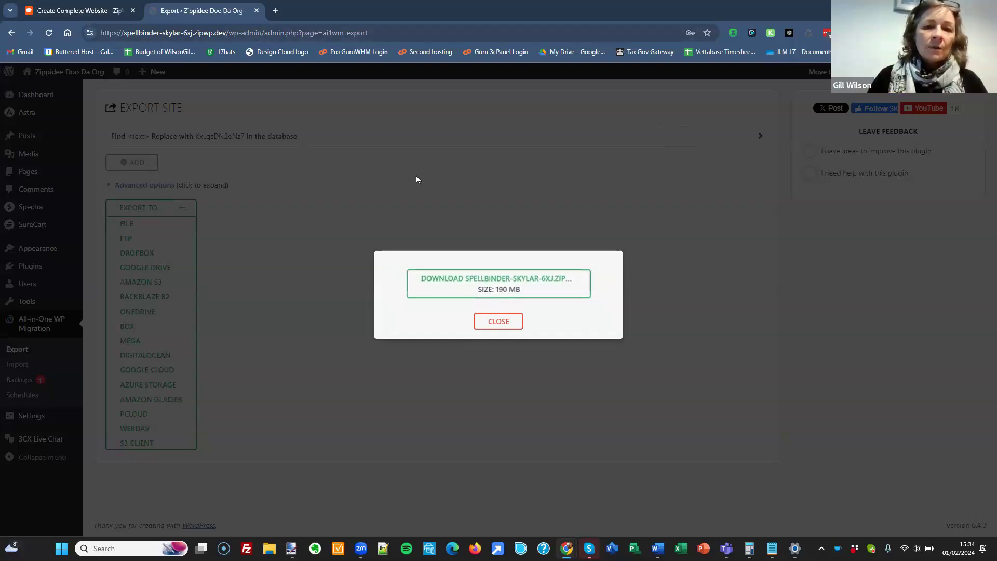
left_click(494, 320)
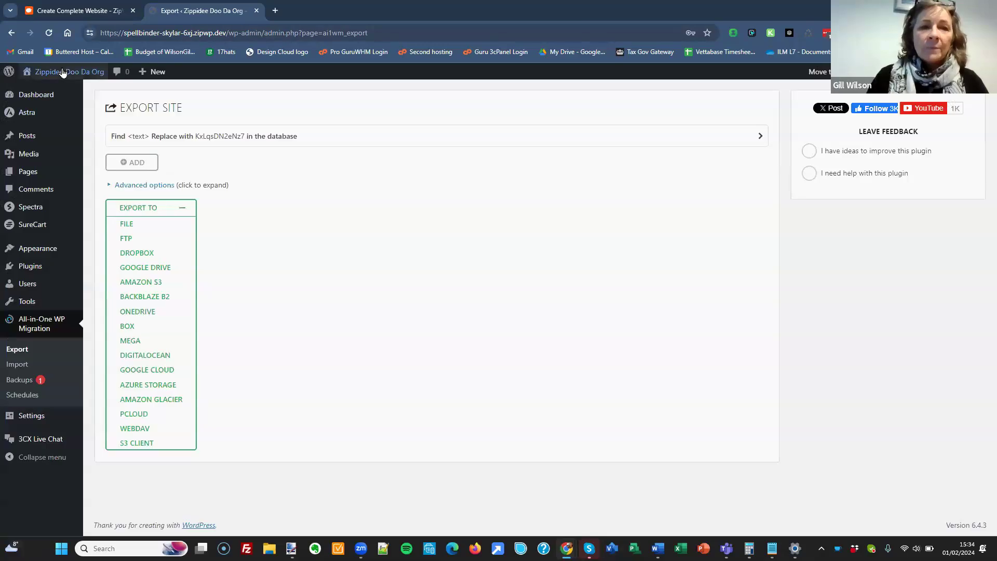
Visit the live Zippidee Doo Da Org front page from the WordPress admin bar
left_click(51, 91)
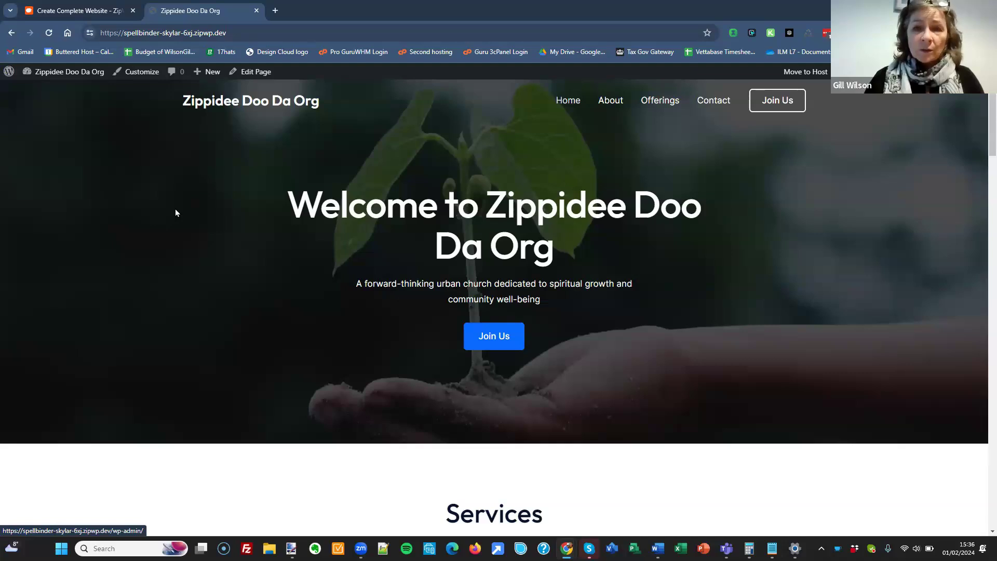
scroll(241, 270, "down", 8)
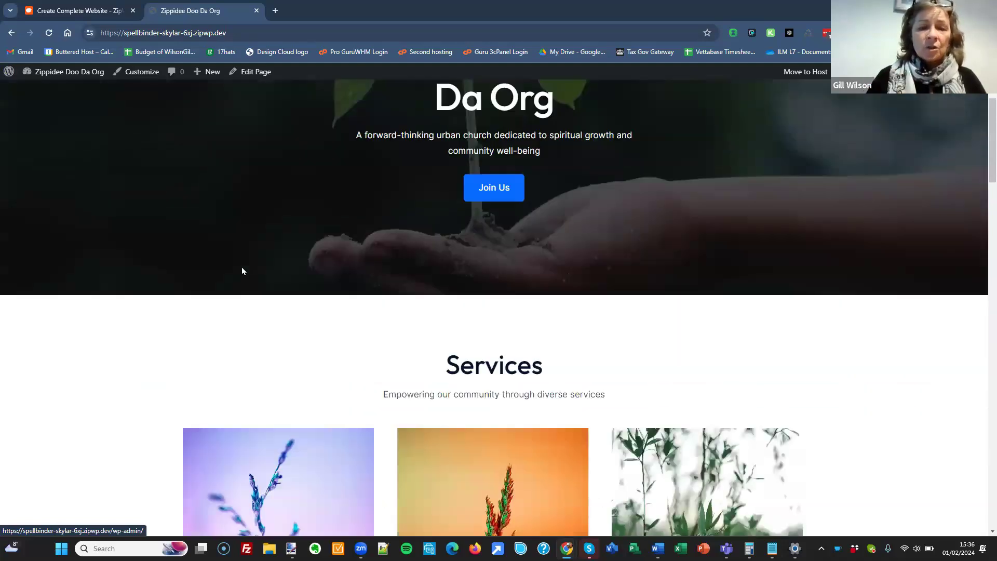
scroll(242, 270, "down", 5)
scroll(241, 270, "up", 12)
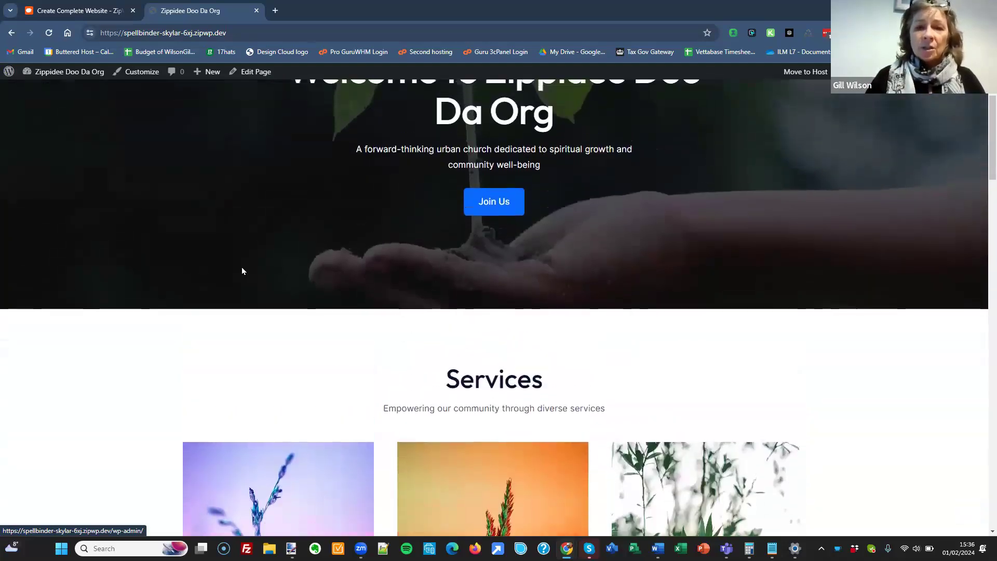
scroll(241, 270, "down", 1)
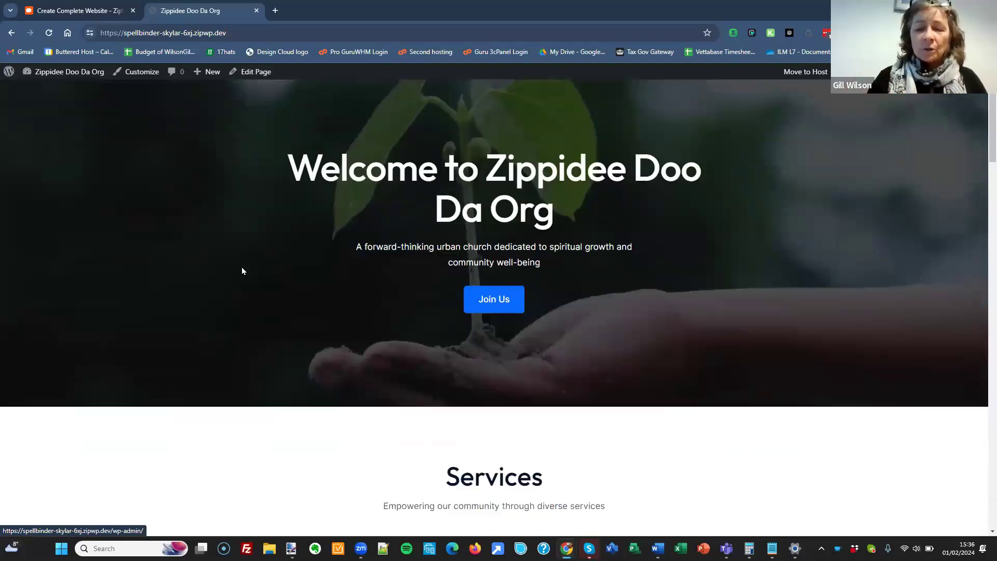
scroll(242, 270, "up", 1)
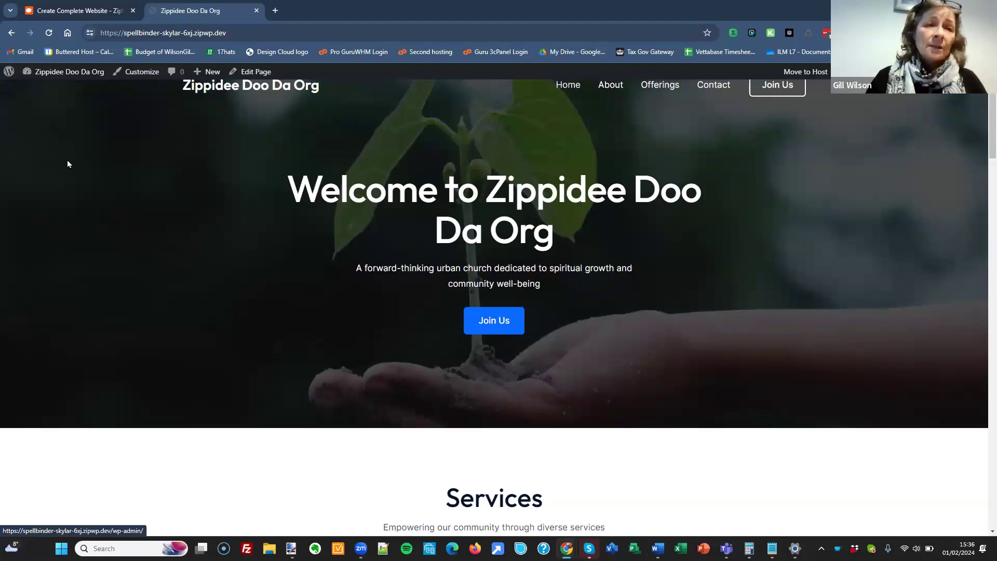
Return to the 'website is ready' page and launch Customize Website for Zippidee Doo Da Org
left_click(70, 12)
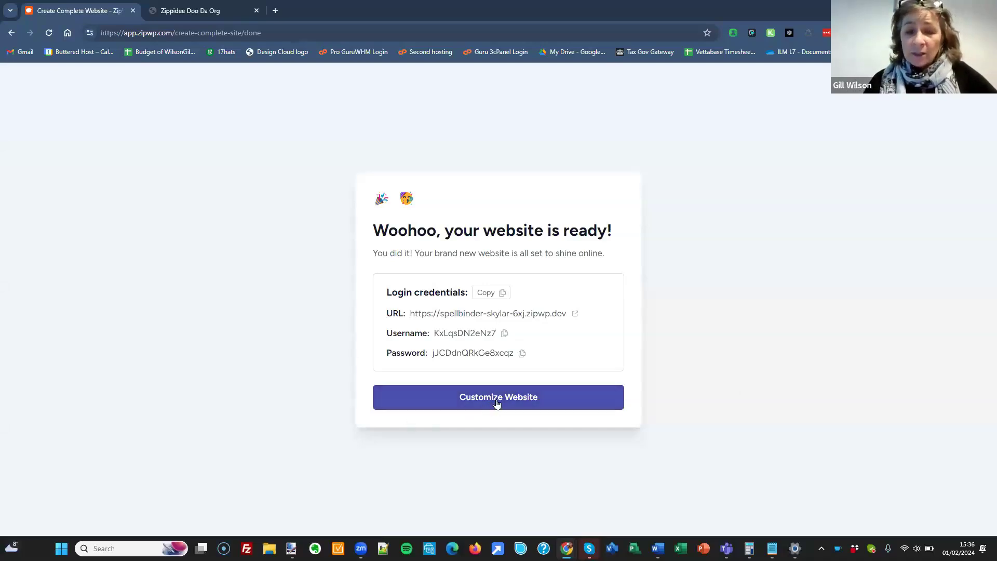
left_click(497, 404)
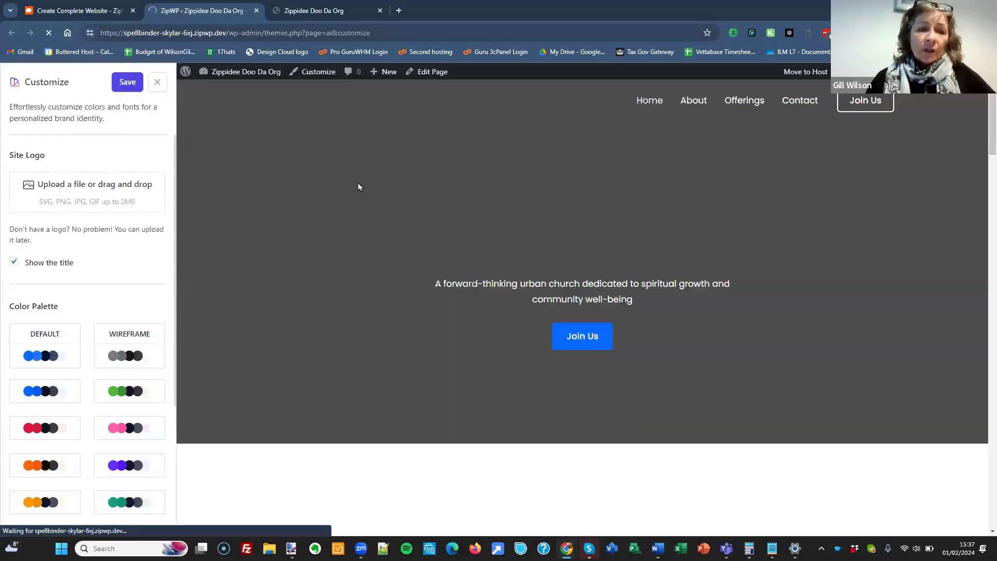
scroll(110, 295, "down", 3)
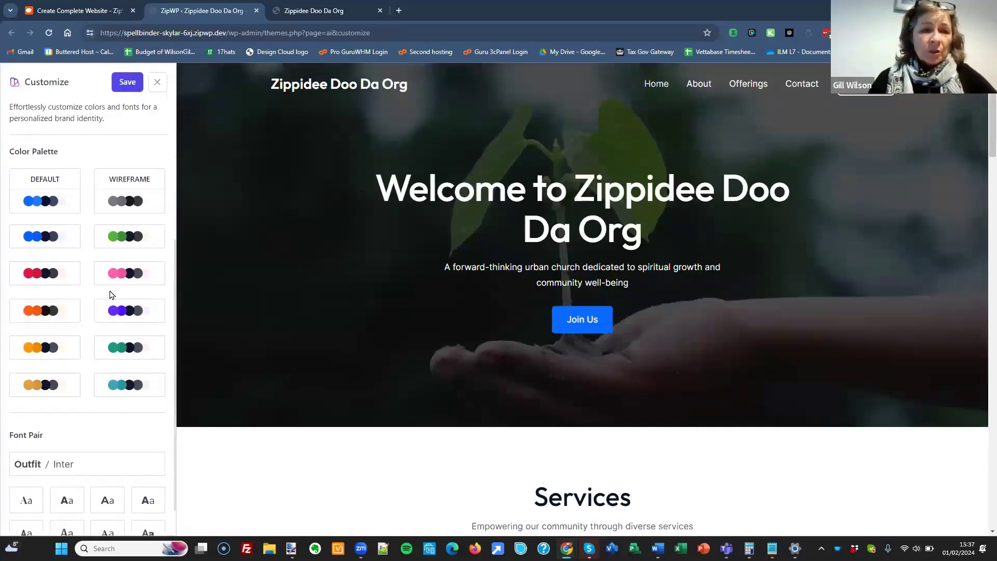
Preview the default, pink, red, orange, teal and gold colour palettes on the site
left_click(46, 208)
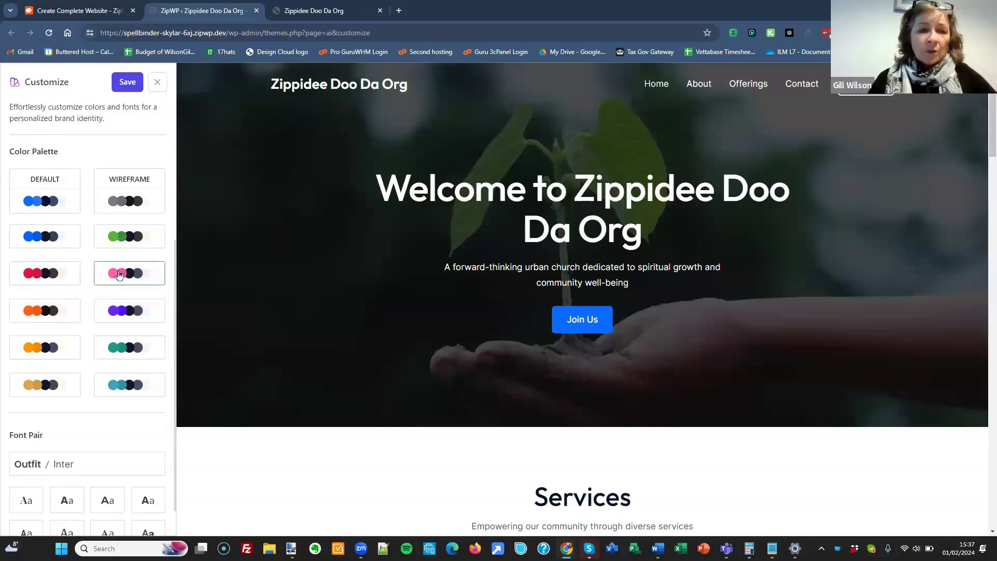
left_click(119, 275)
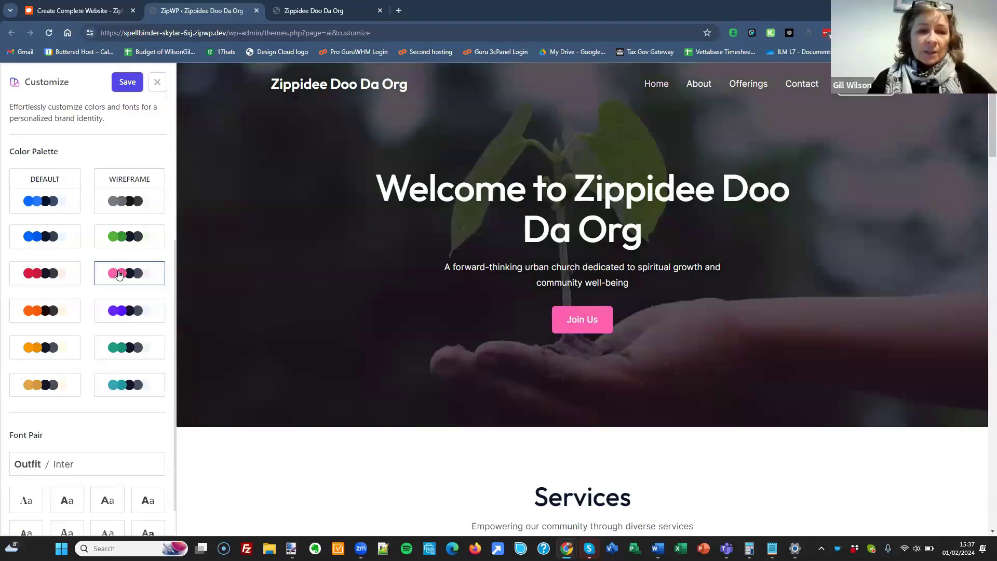
left_click(41, 275)
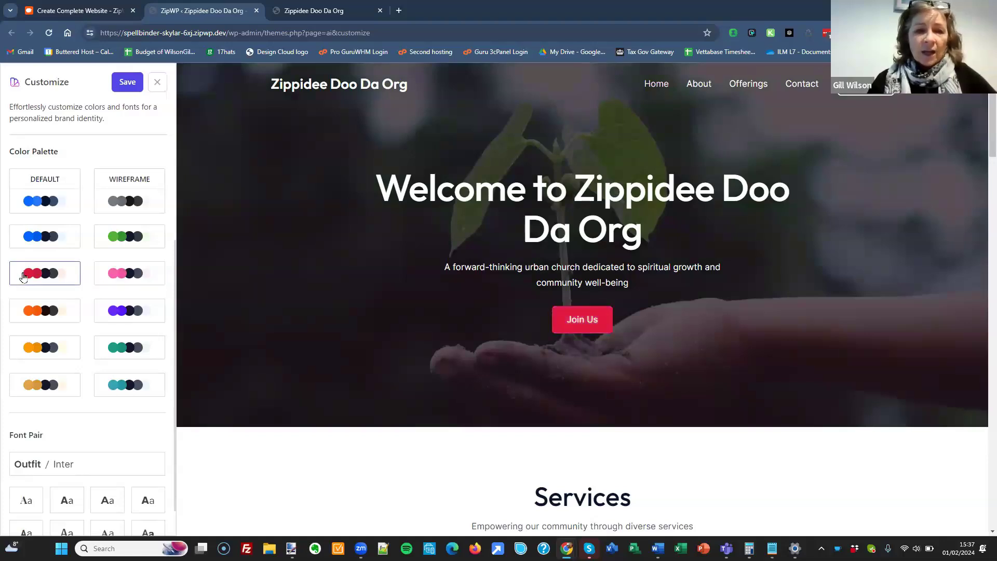
left_click(45, 314)
scroll(281, 384, "down", 6)
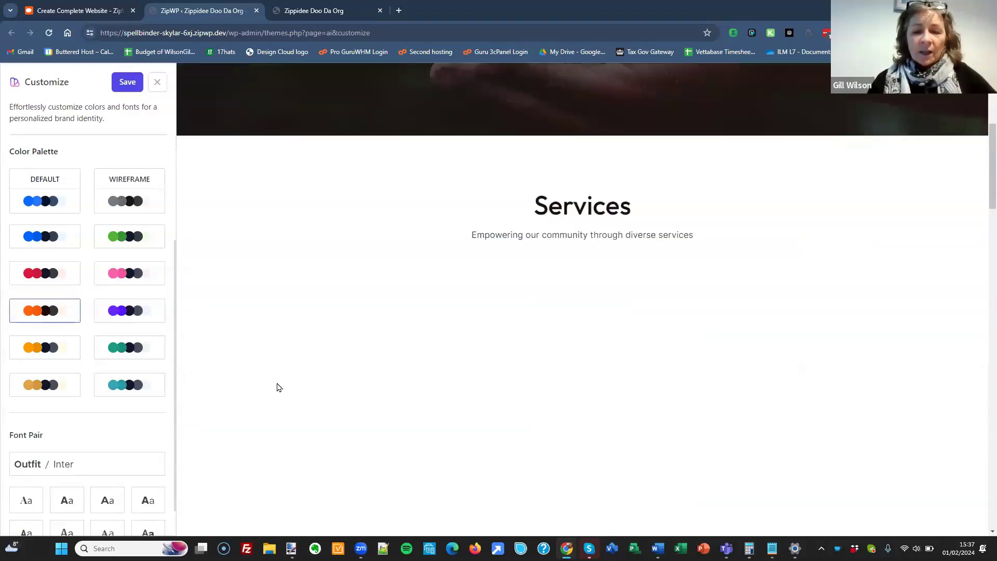
left_click(120, 349)
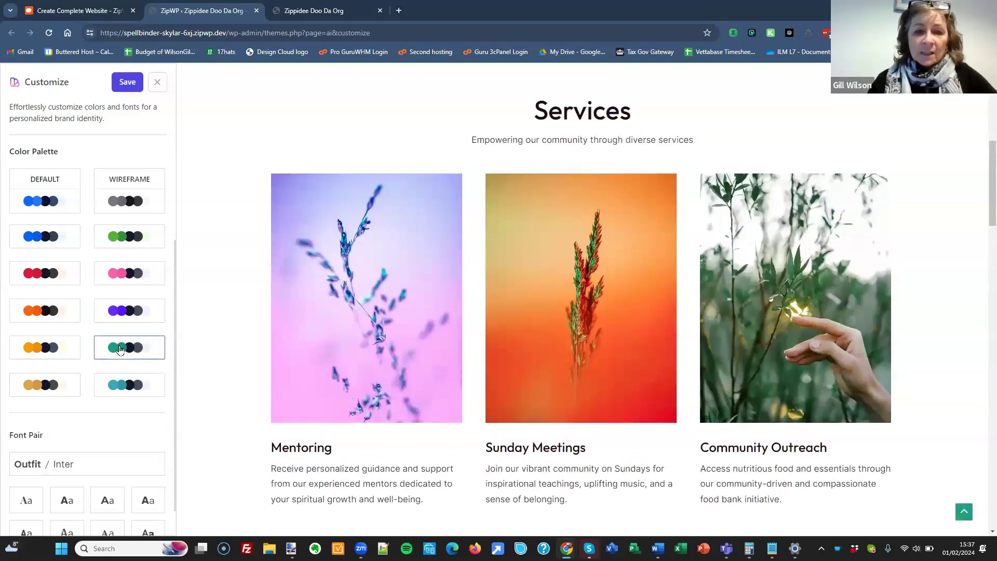
left_click(36, 386)
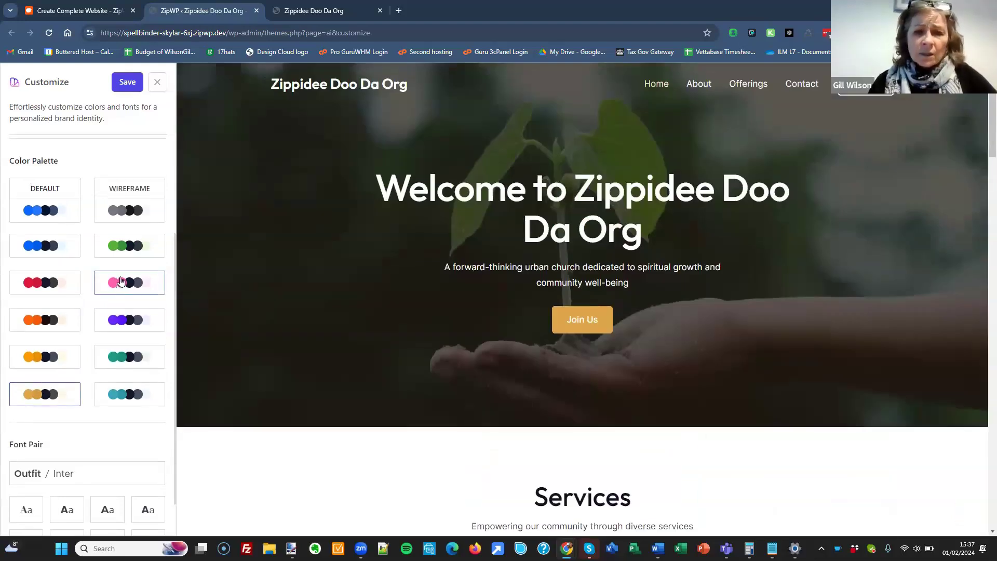
Revisit pink, try purple, and settle on the second blue colour palette
left_click(120, 281)
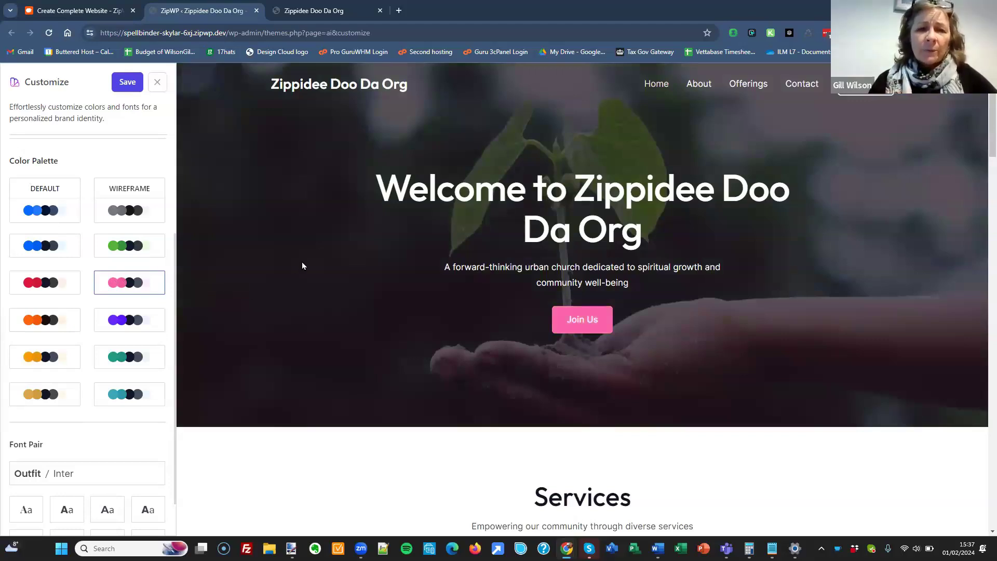
scroll(113, 367, "down", 1)
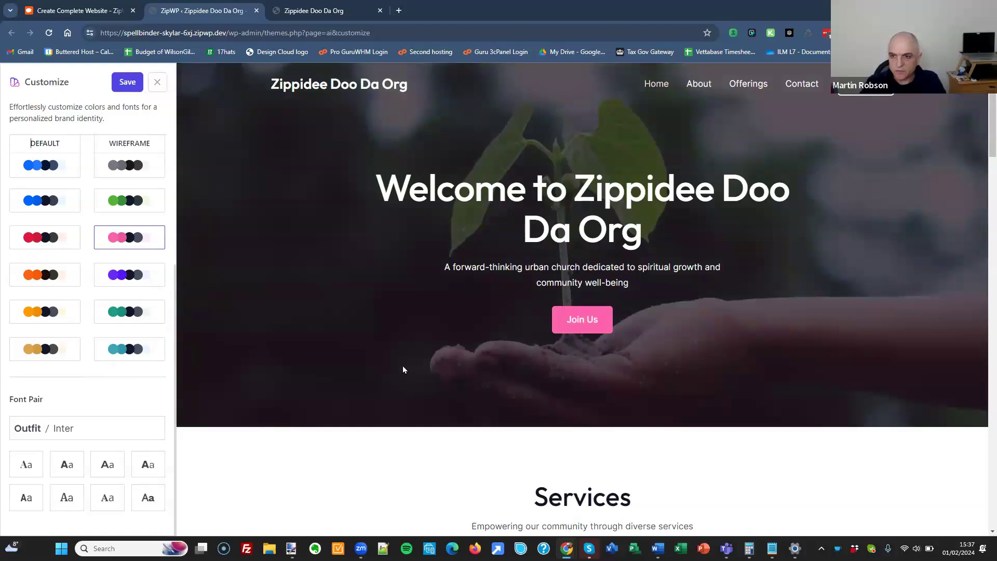
scroll(402, 369, "down", 5)
scroll(403, 369, "up", 5)
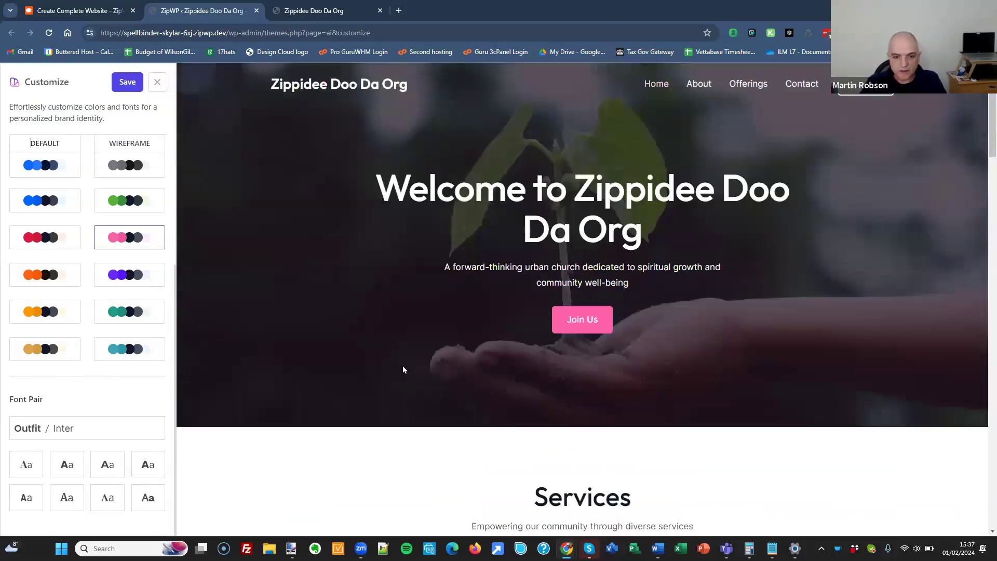
left_click(116, 277)
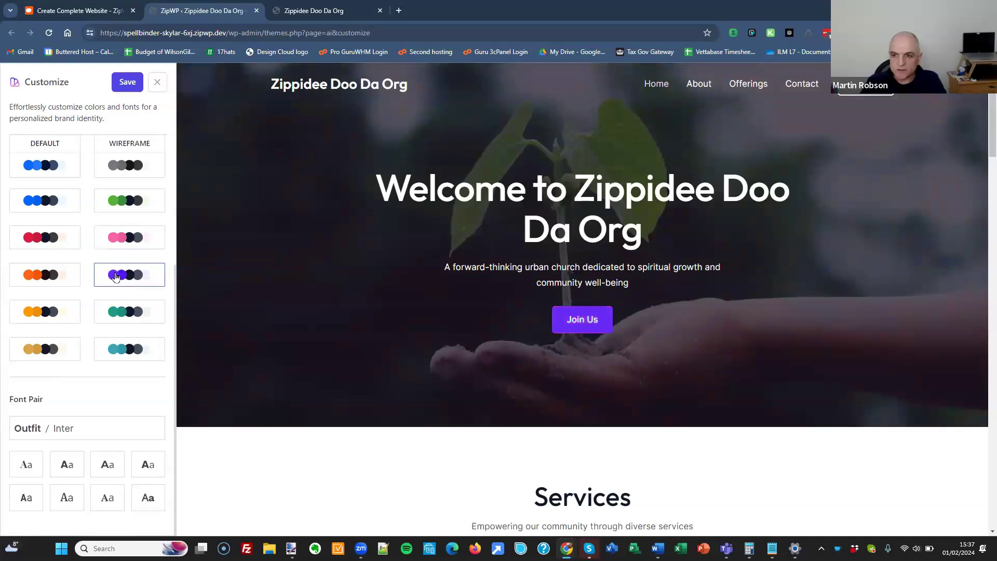
left_click(35, 201)
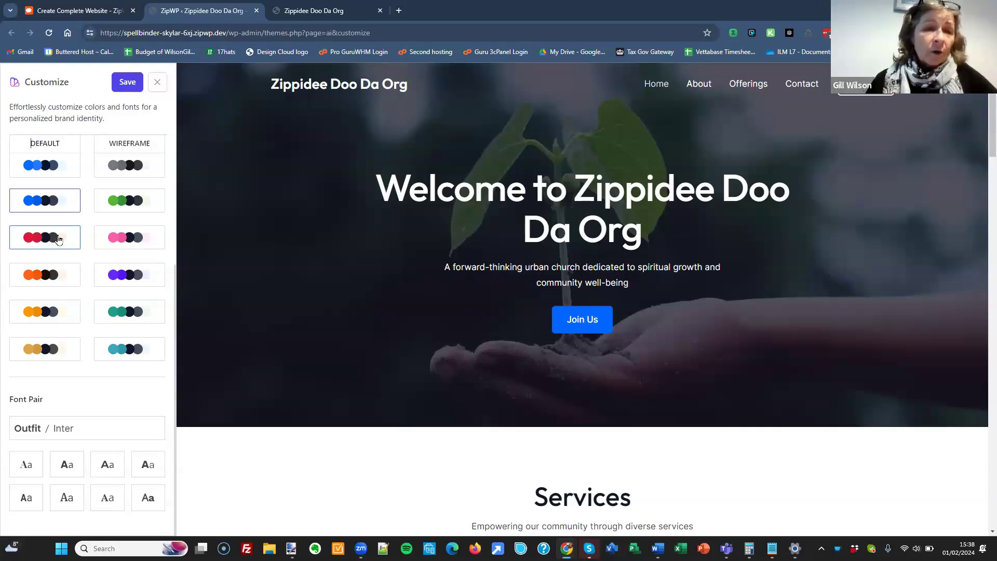
Apply the grey Wireframe colour palette, giving a grey Join Us button
left_click(126, 167)
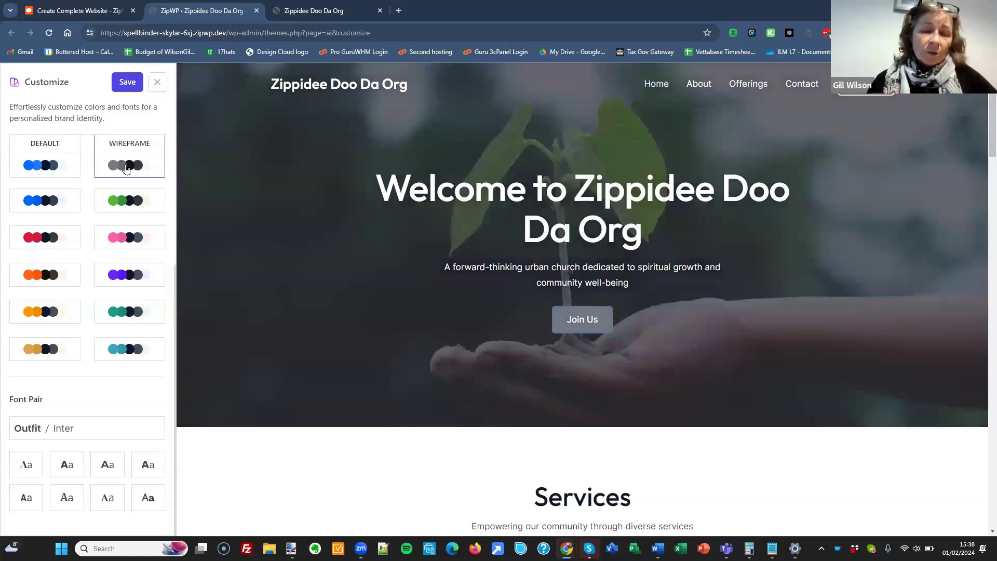
scroll(313, 238, "down", 2)
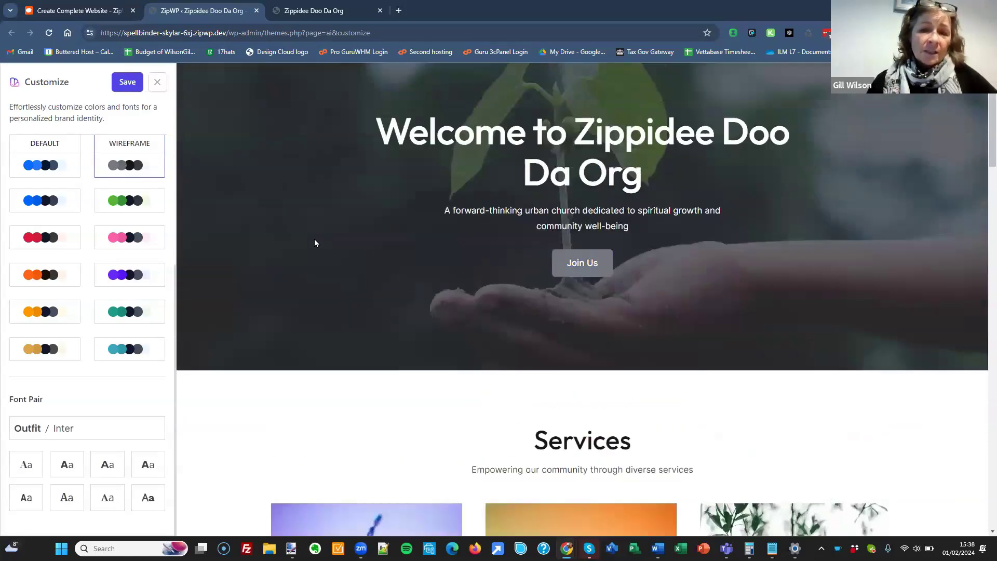
scroll(313, 239, "up", 1)
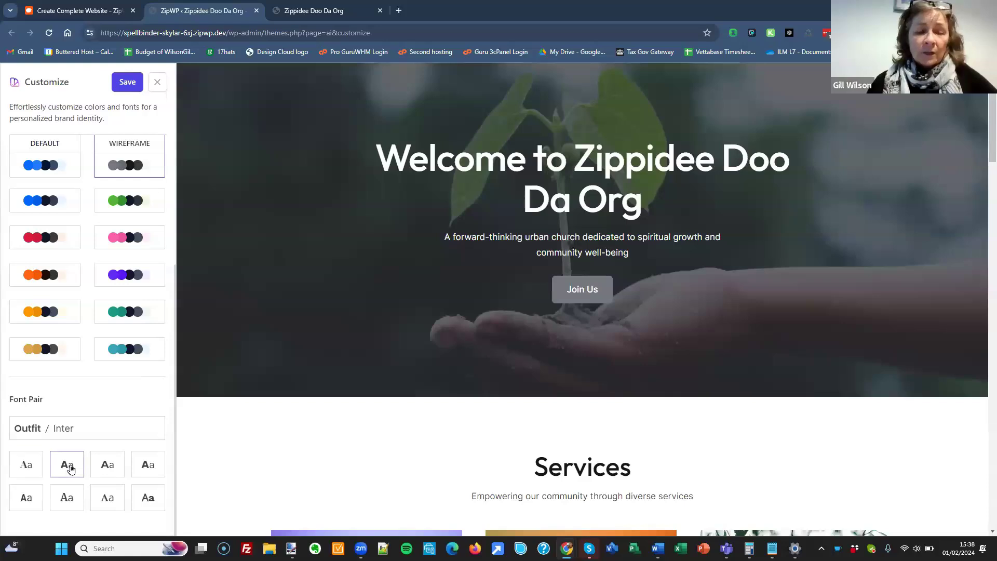
Try the second, third and fourth font pairs, ending on the heavier heading pair
left_click(70, 467)
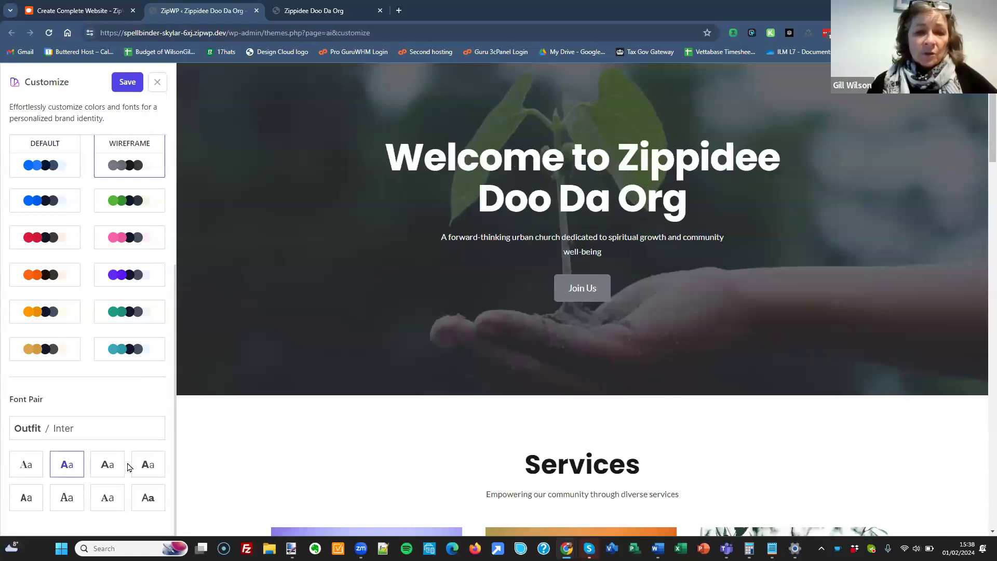
left_click(109, 465)
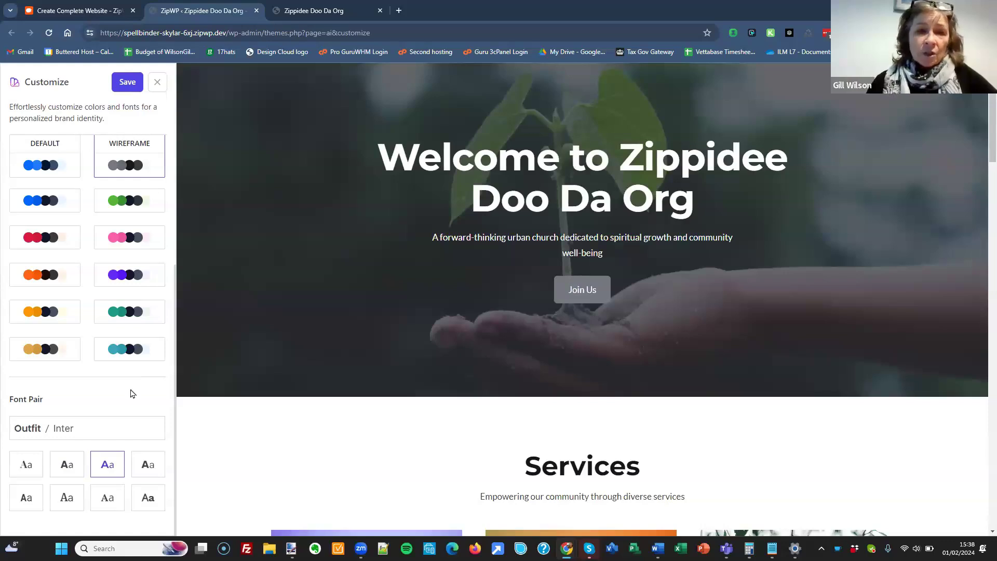
left_click(144, 473)
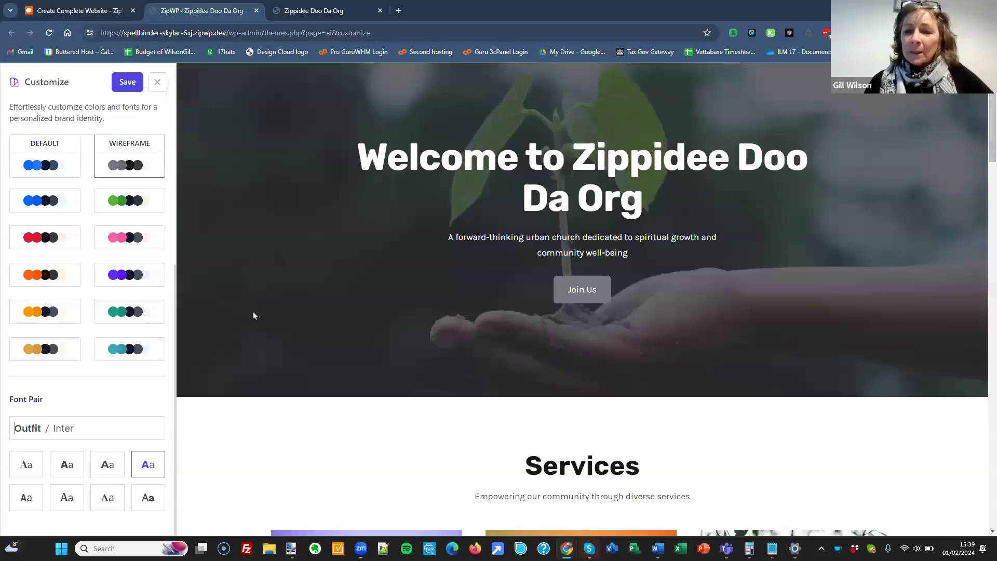
Apply the teal colour palette so the Join Us and Learn More buttons turn teal
scroll(321, 363, "down", 9)
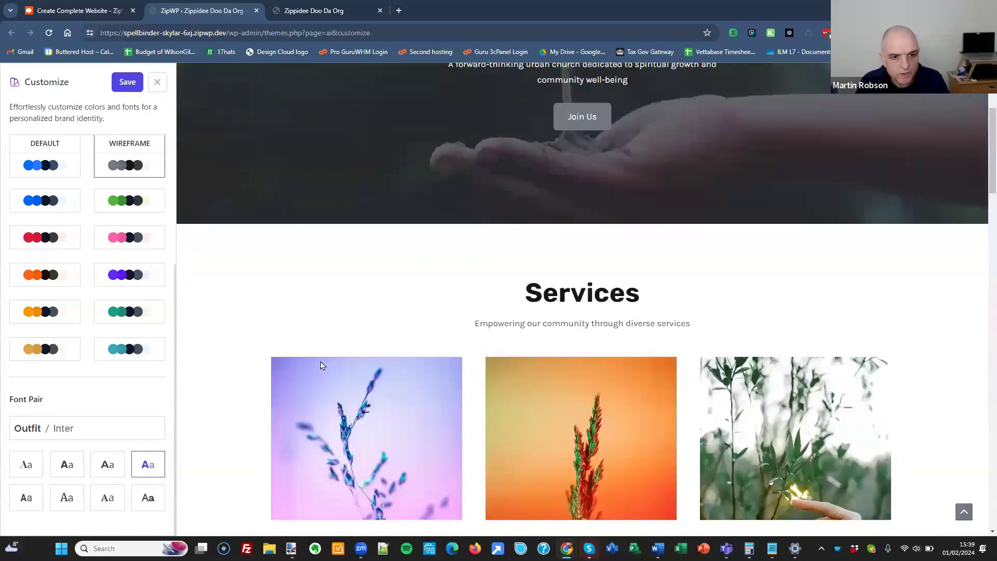
scroll(320, 364, "down", 10)
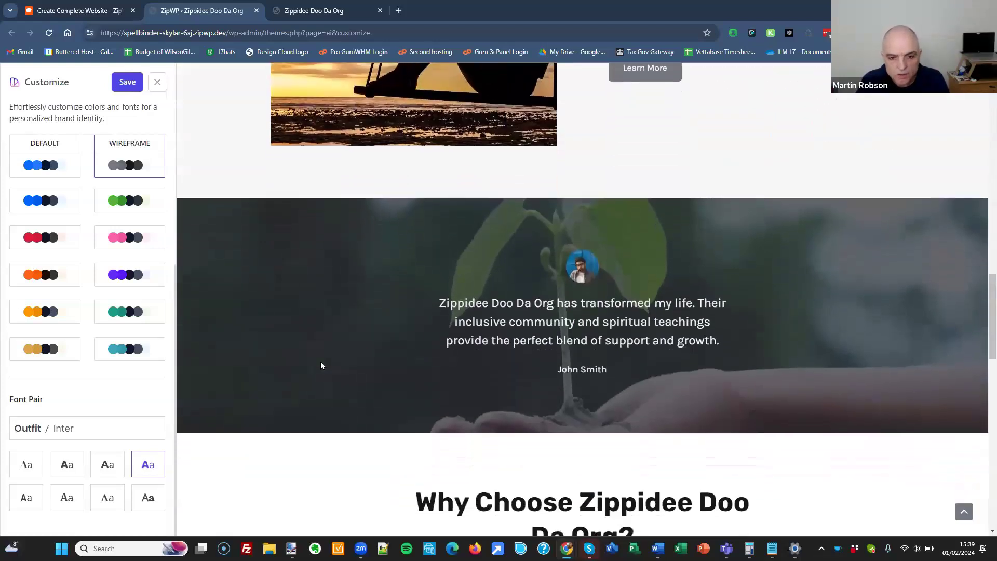
scroll(321, 365, "down", 10)
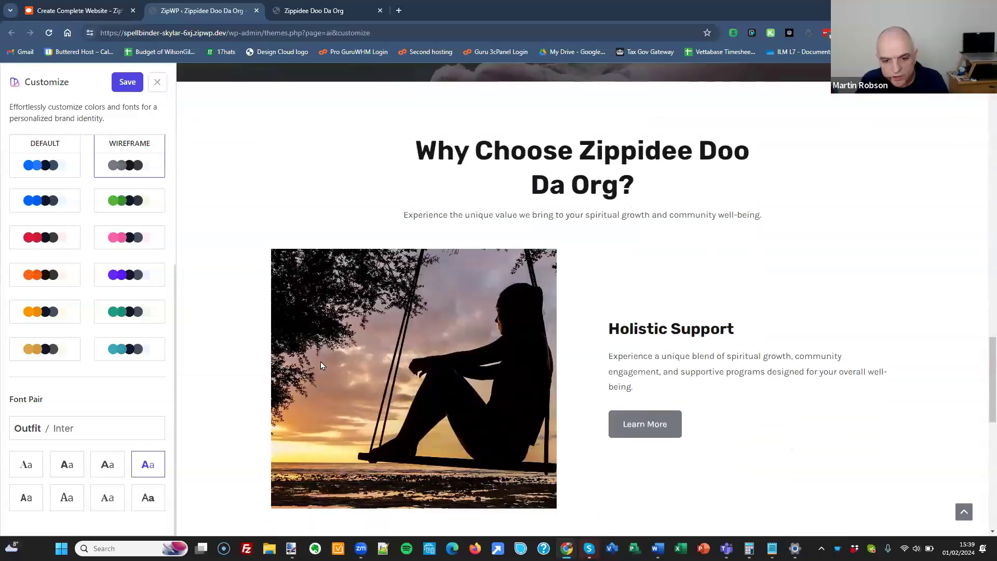
scroll(321, 365, "down", 5)
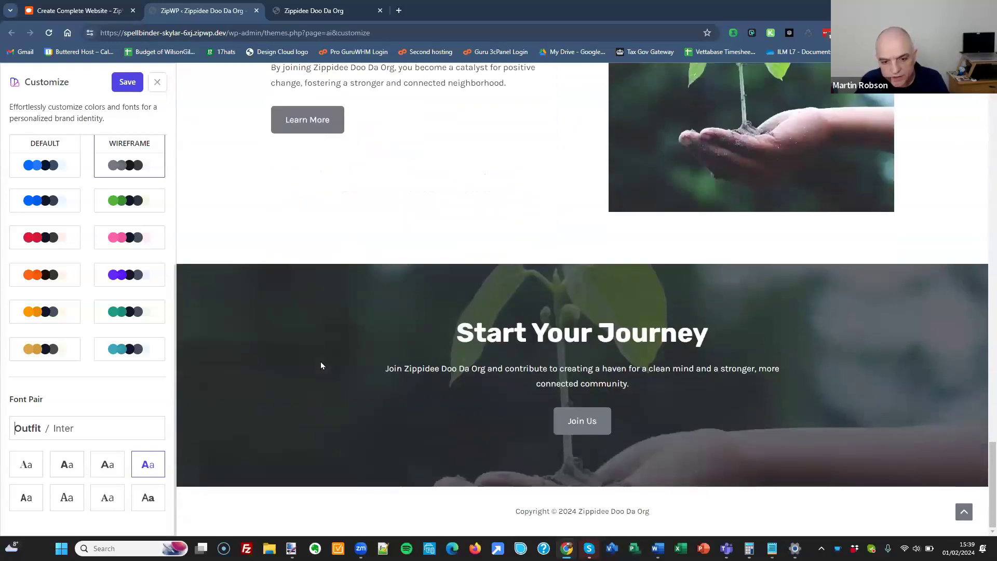
left_click(121, 315)
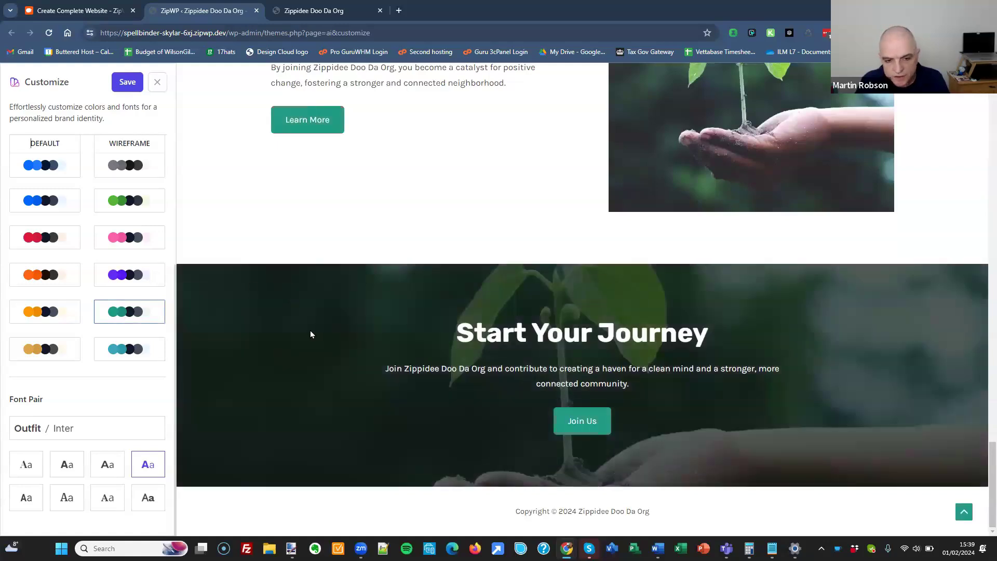
scroll(310, 332, "up", 15)
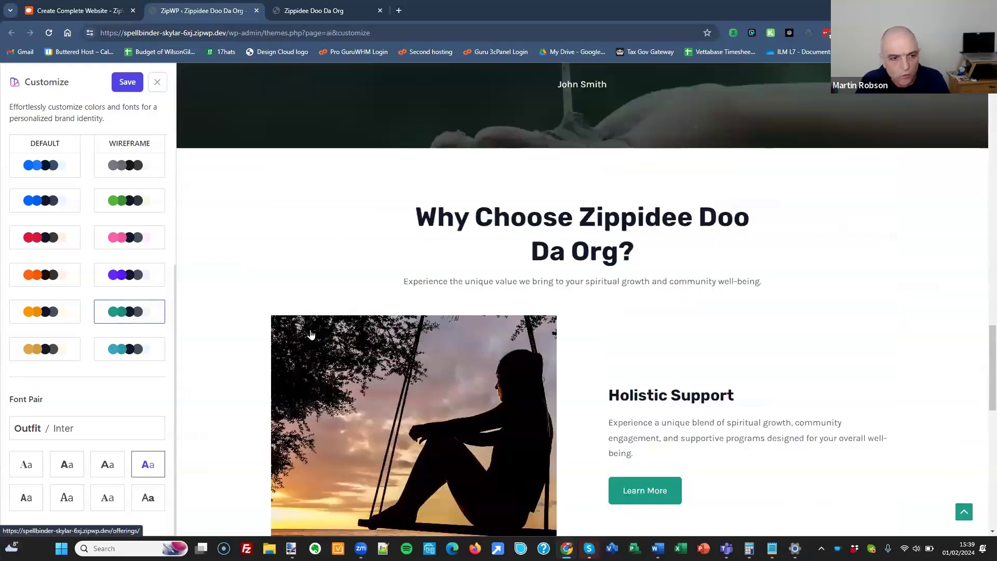
scroll(311, 334, "up", 10)
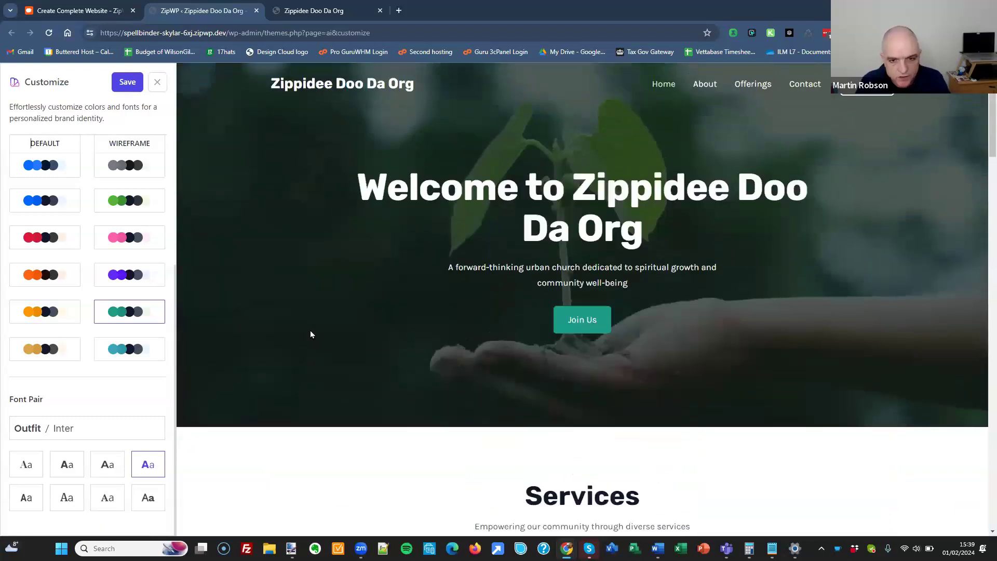